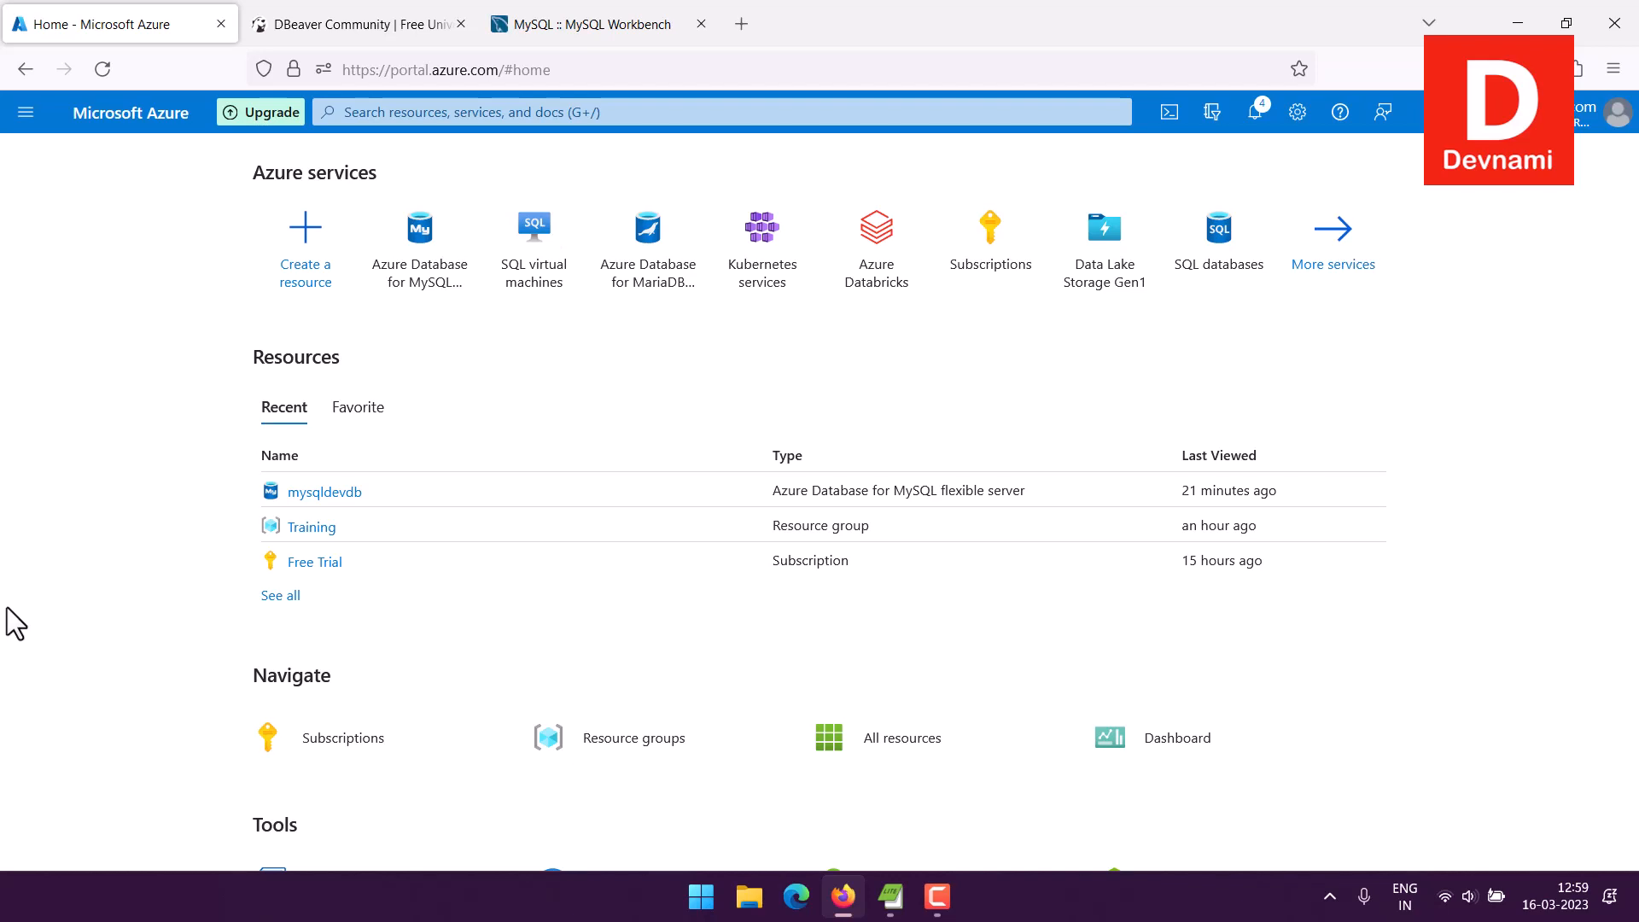
Review the databases that DBeaver Community supports on its website.
left_click(325, 29)
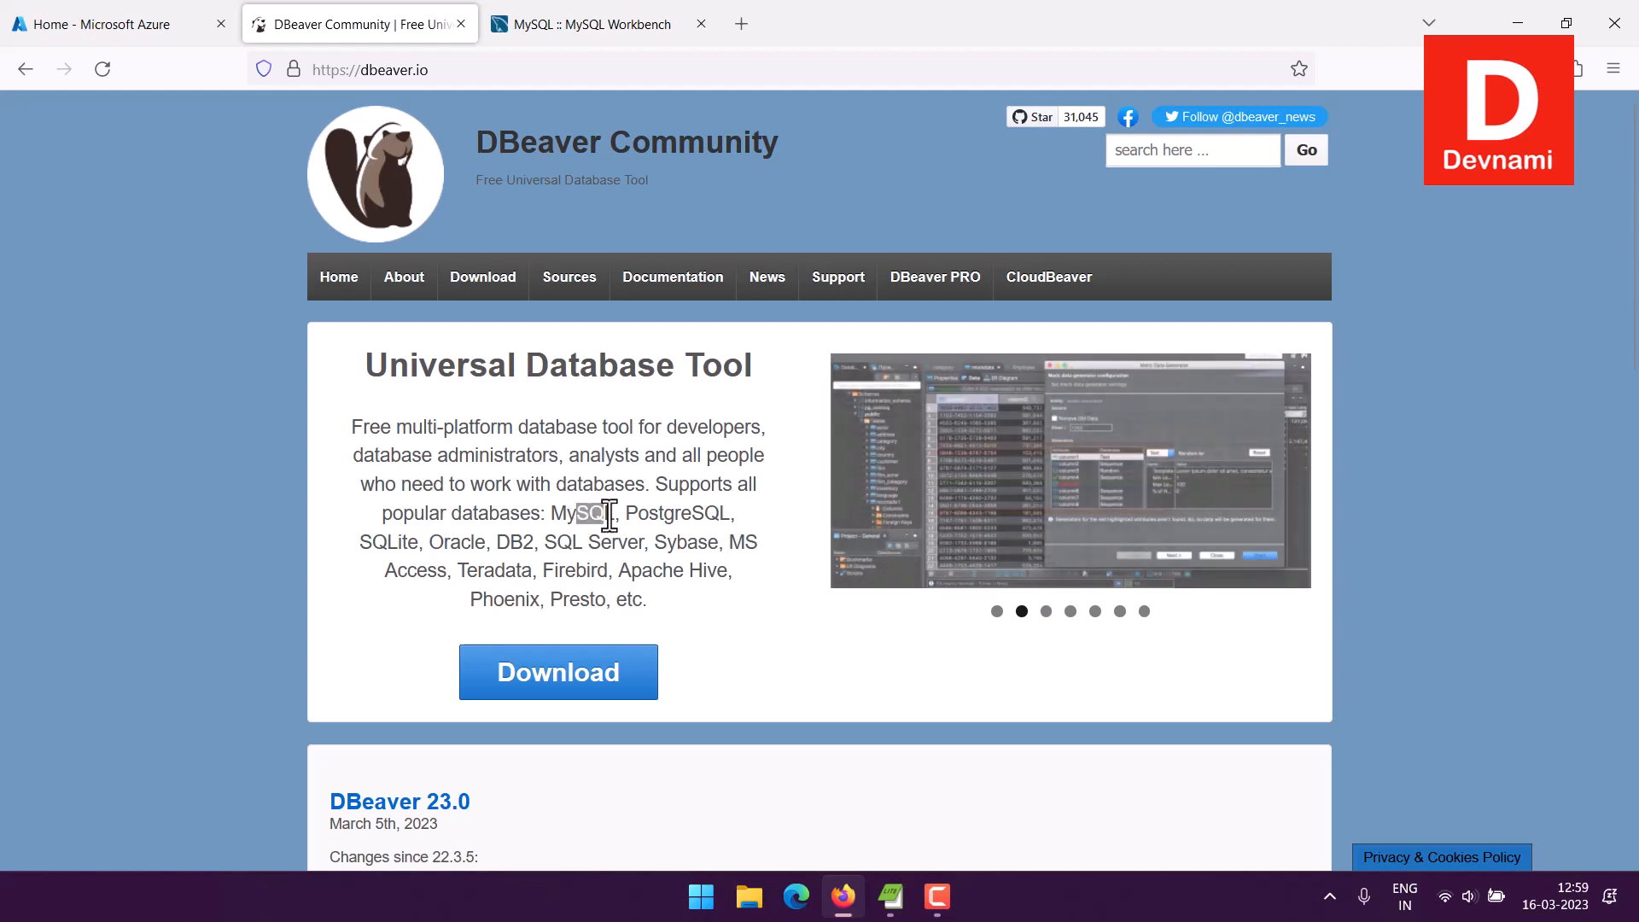
left_click_drag(649, 513, 713, 511)
left_click(713, 510)
left_click_drag(443, 541, 588, 493)
left_click(586, 493)
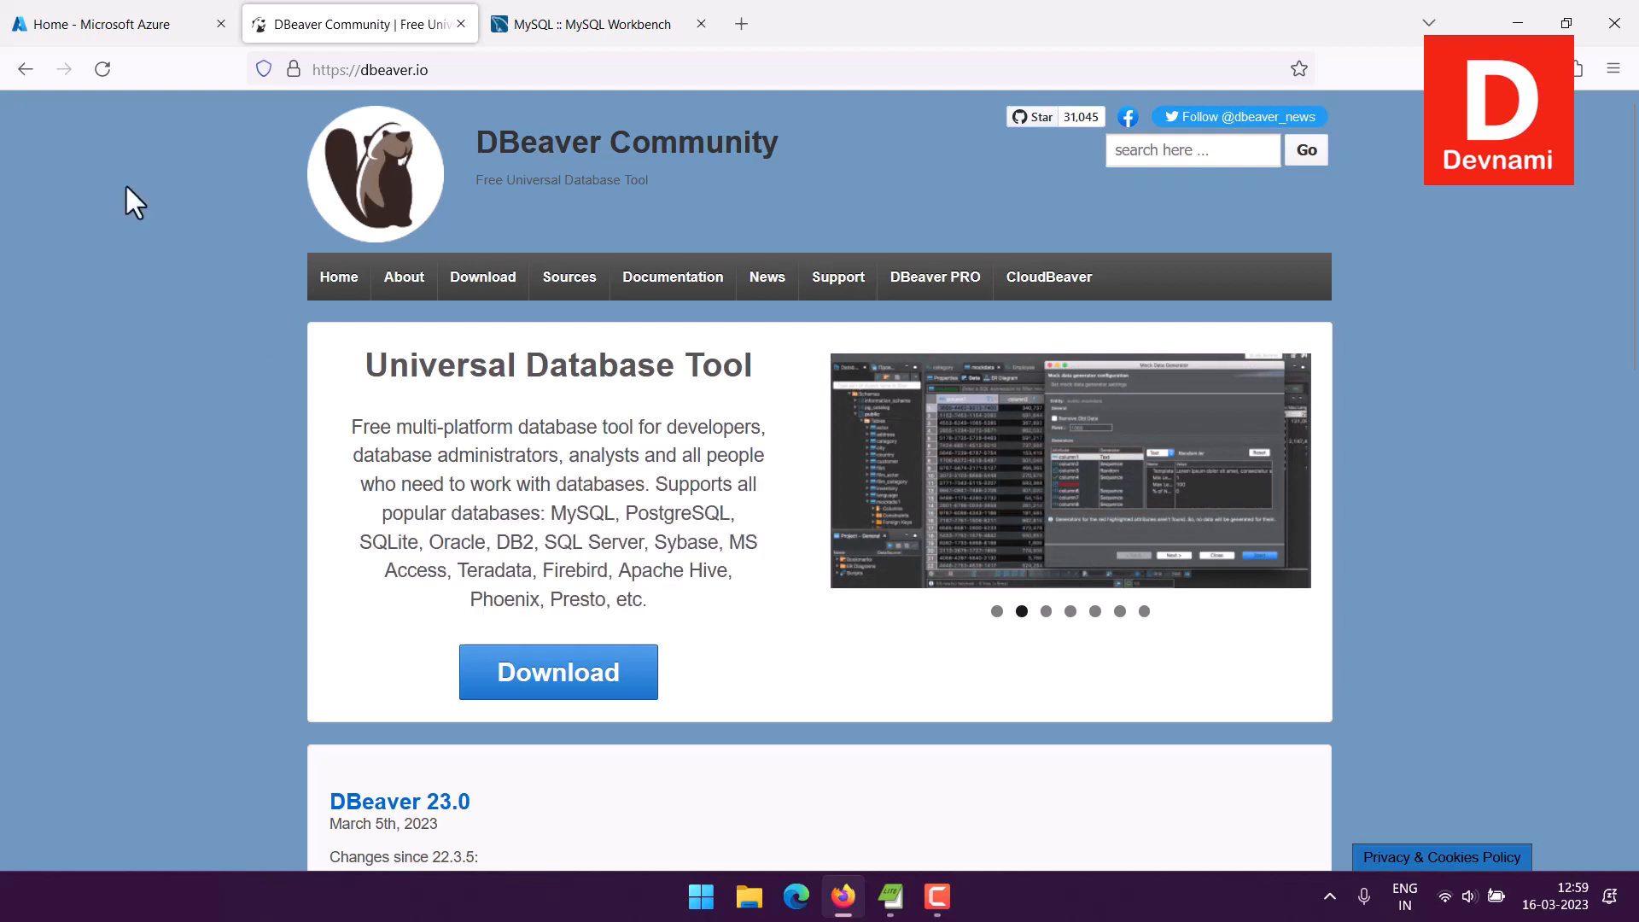
Return to the Azure portal and open the Azure Database for MySQL servers page from the Databases category of all services.
left_click(79, 29)
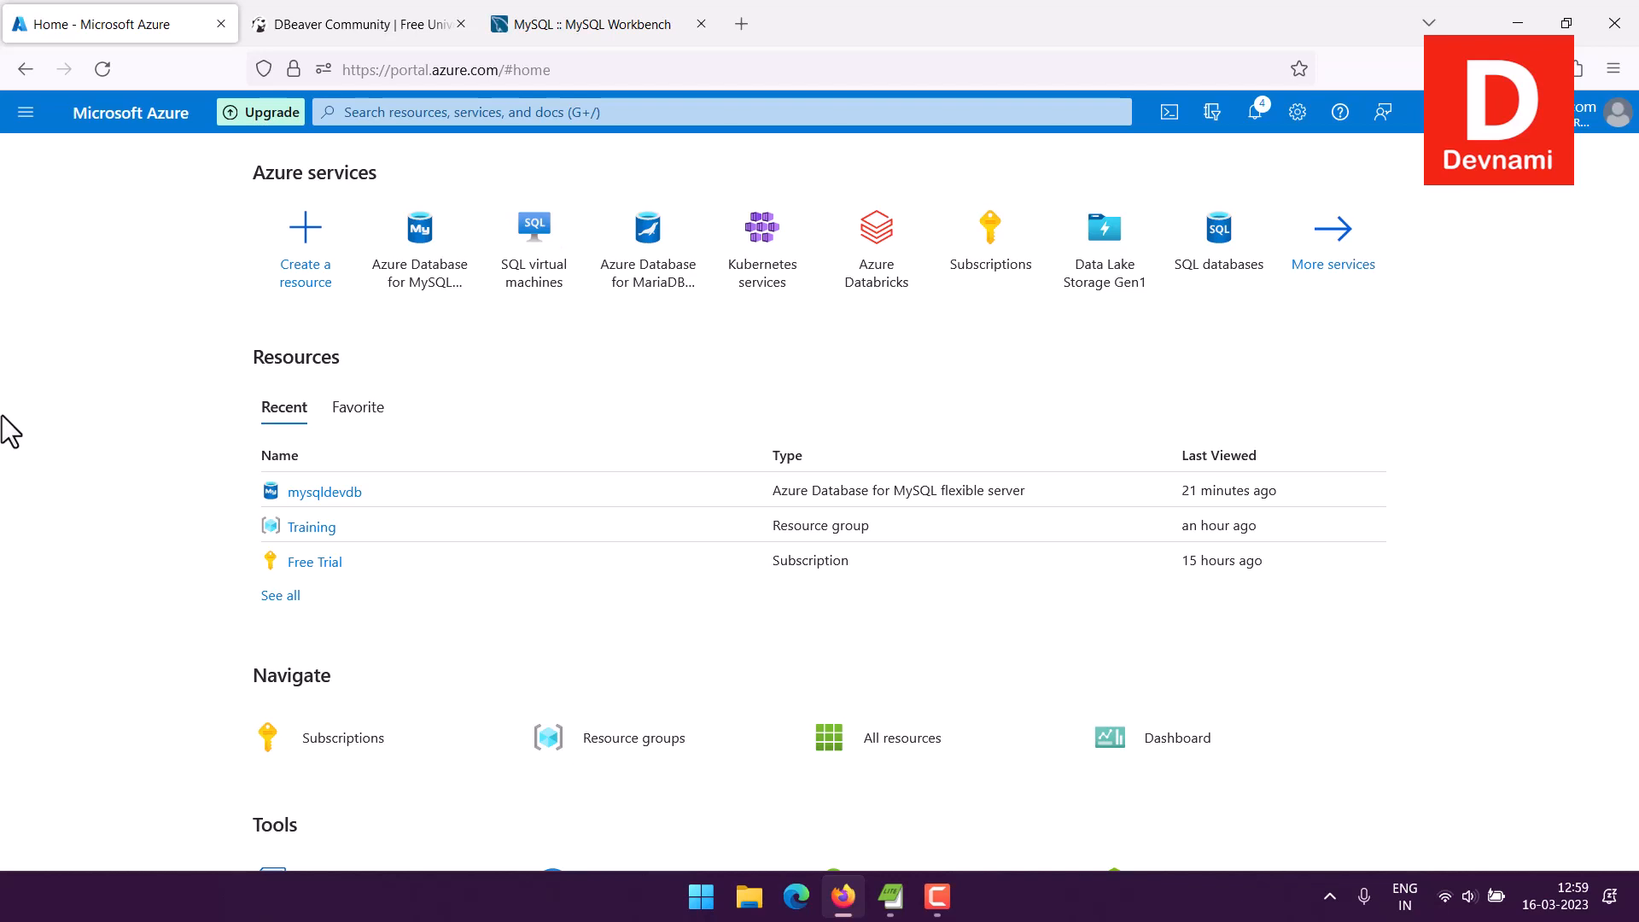
left_click(25, 112)
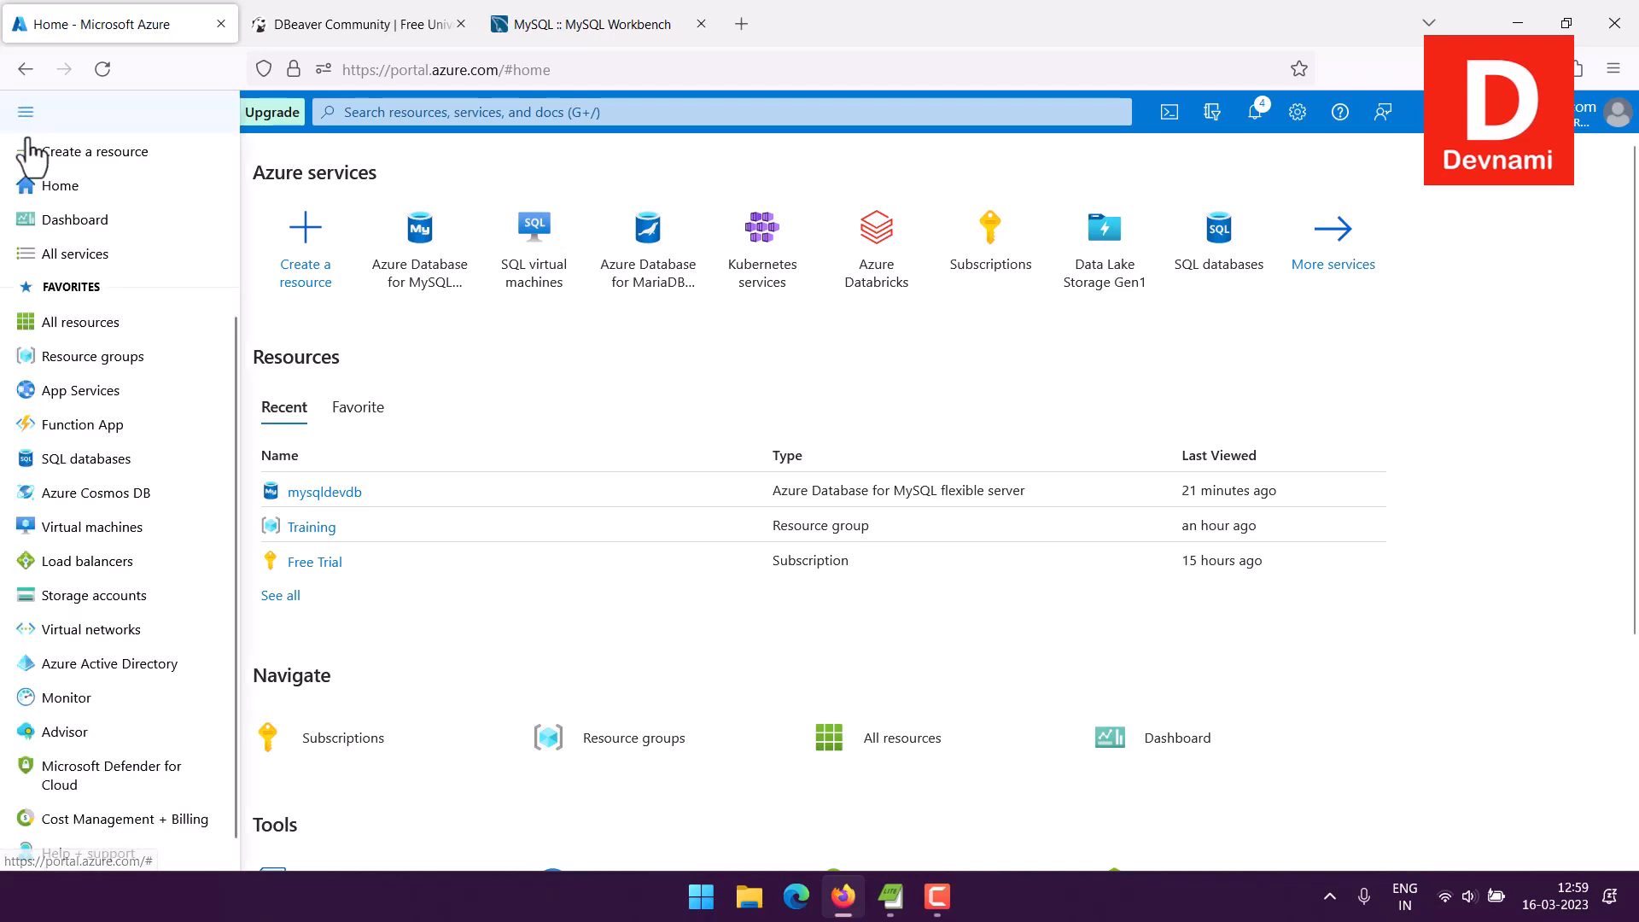
left_click(51, 256)
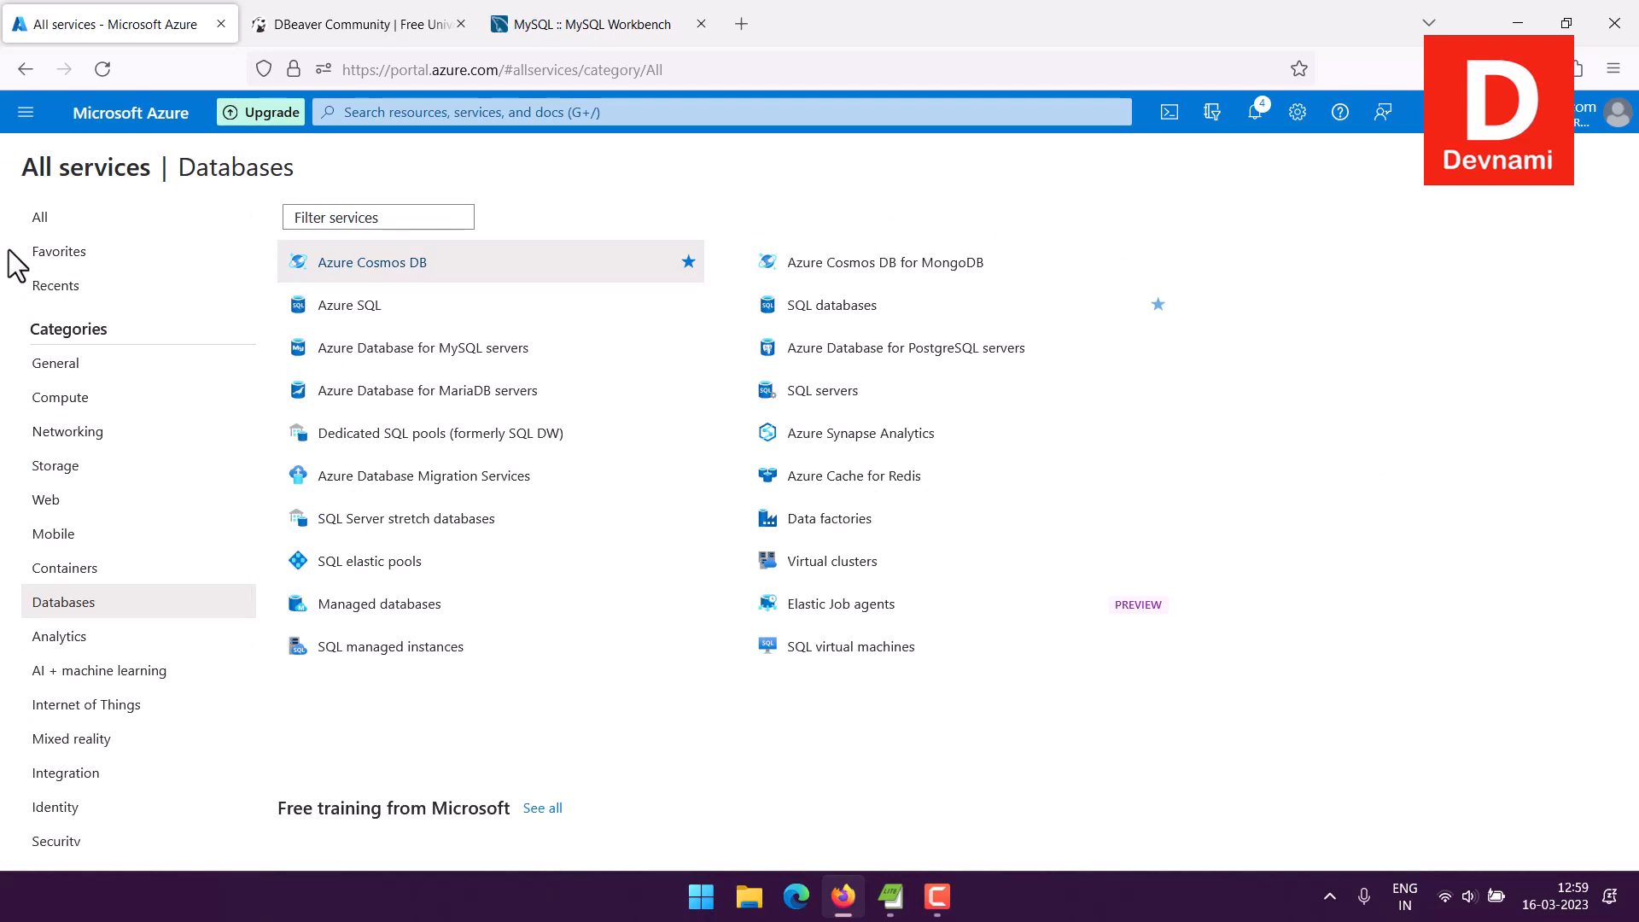
left_click(109, 608)
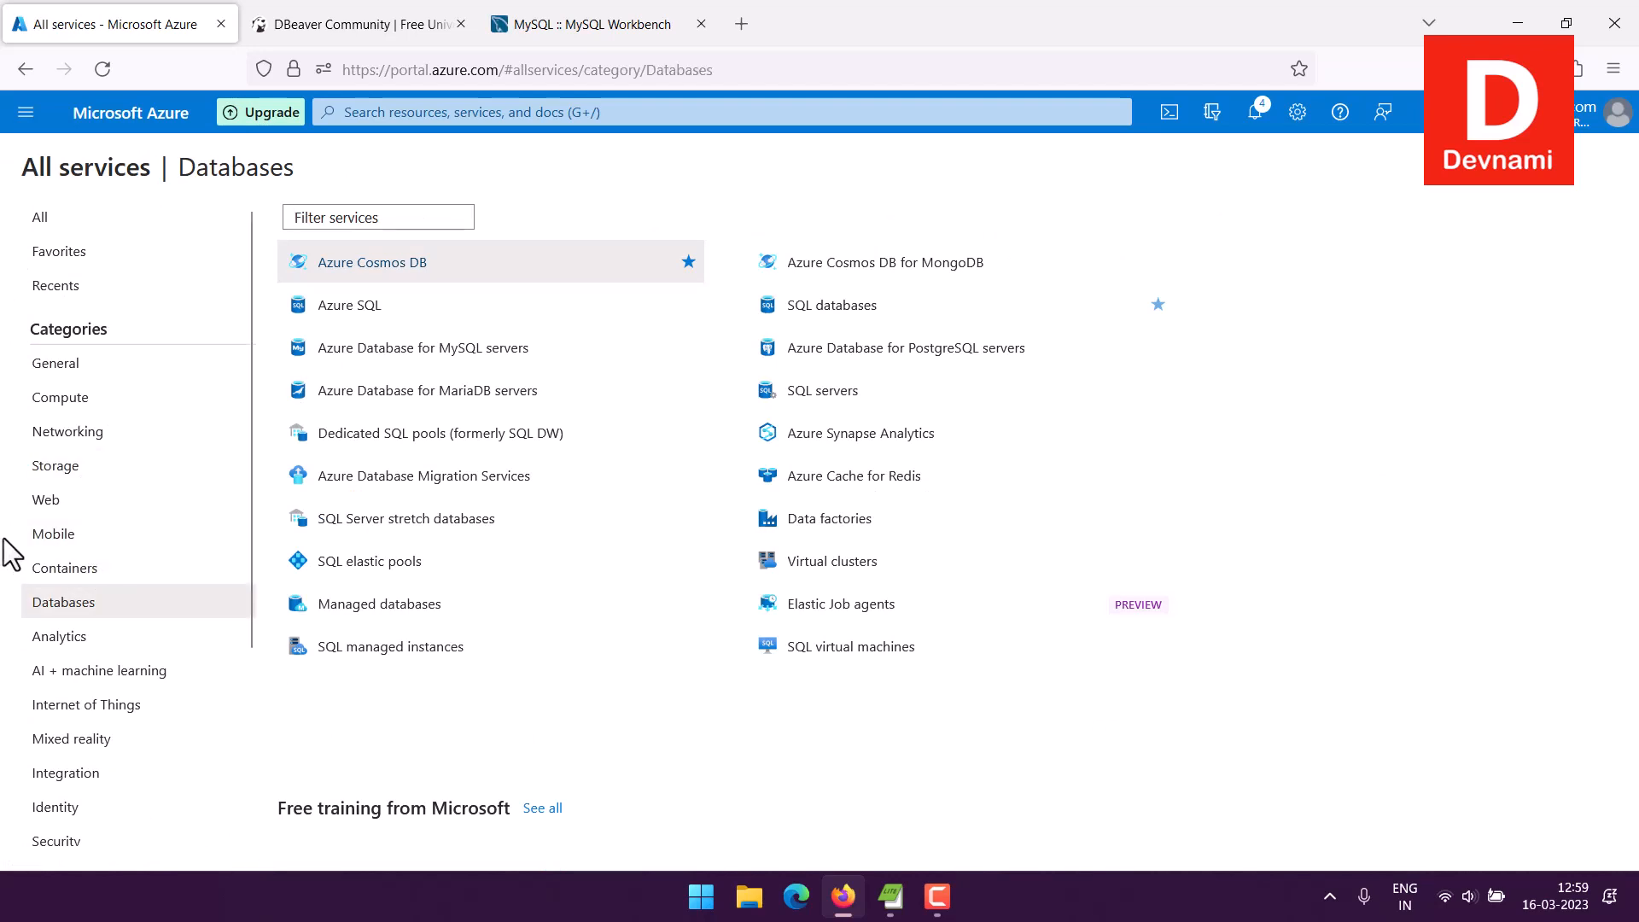
mouse_move(398, 357)
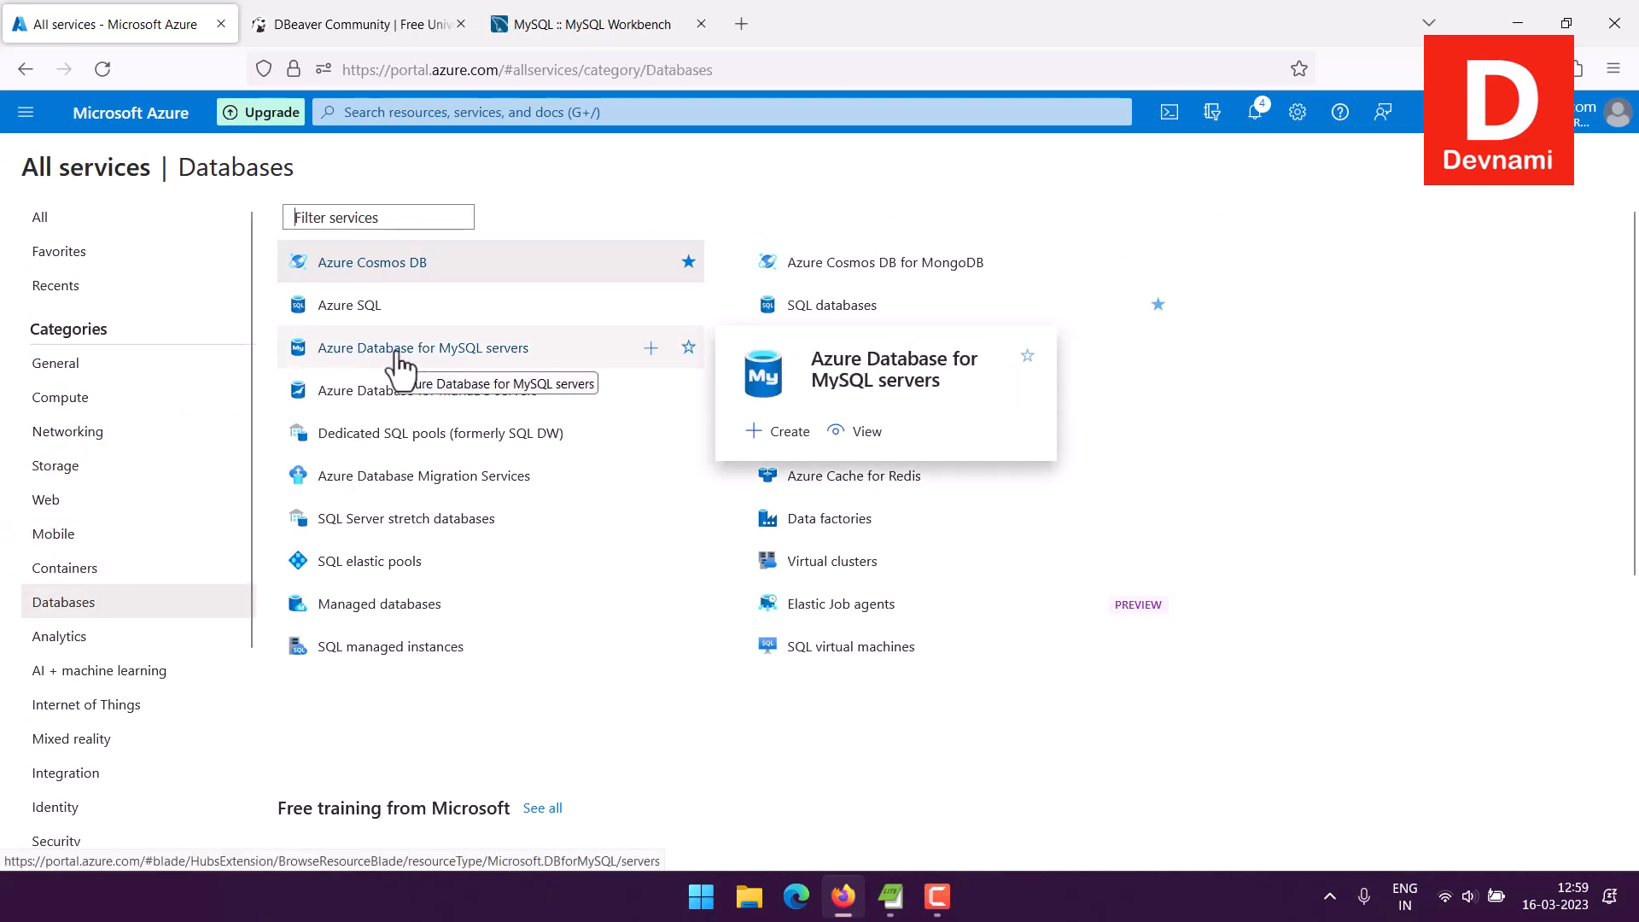
left_click(398, 357)
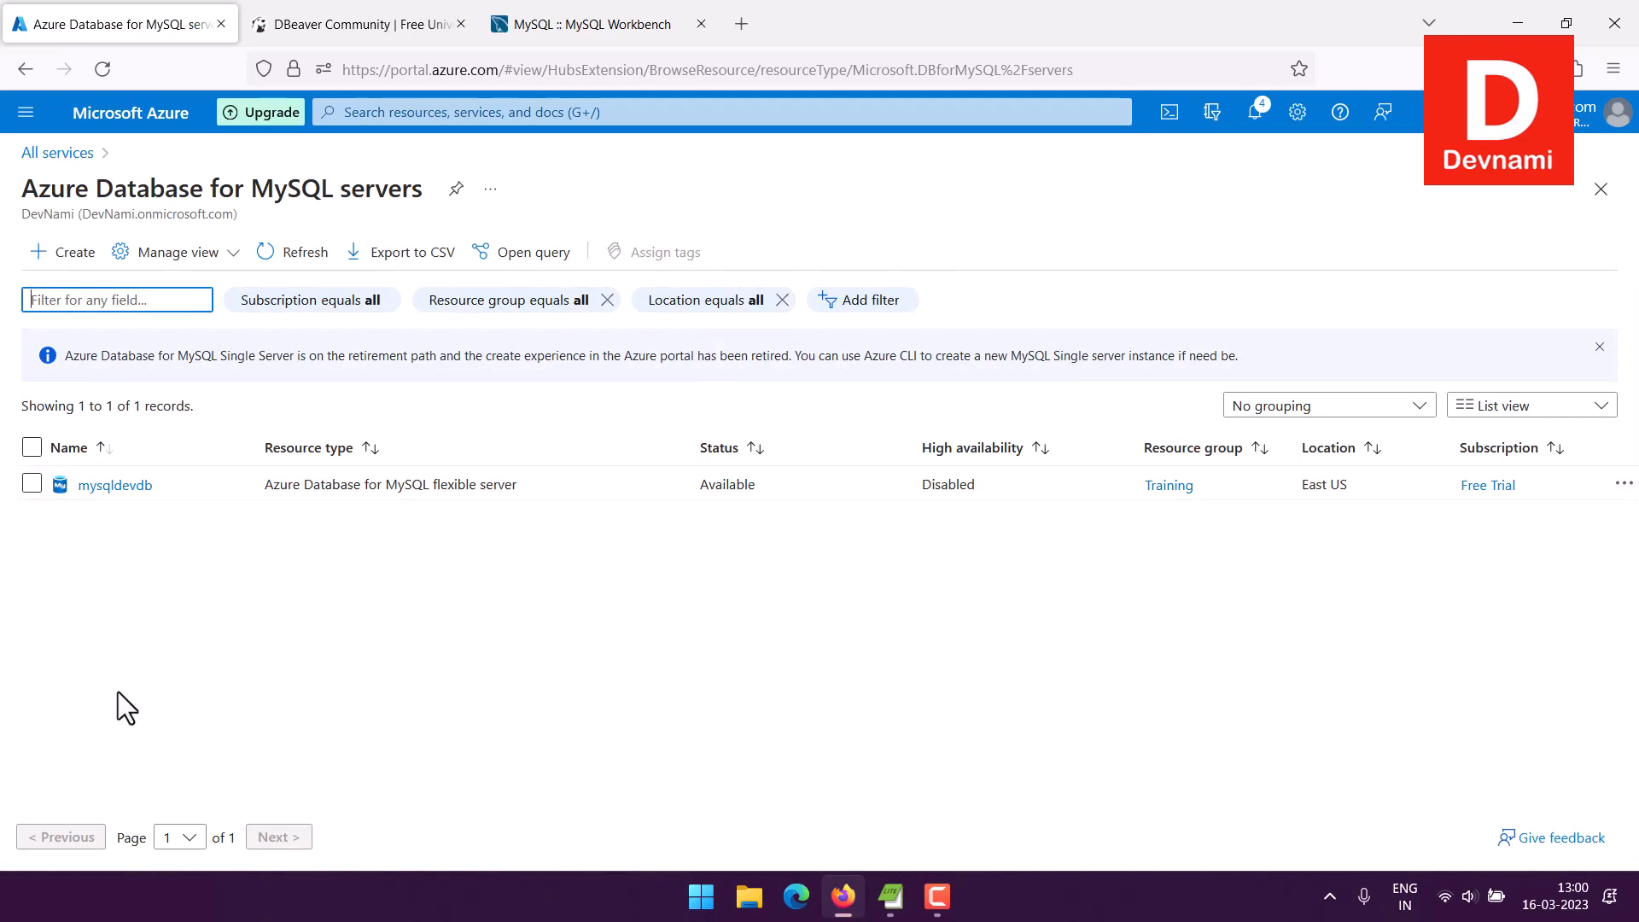
Start creating a new Azure Database for MySQL with the Flexible server deployment option.
left_click(940, 897)
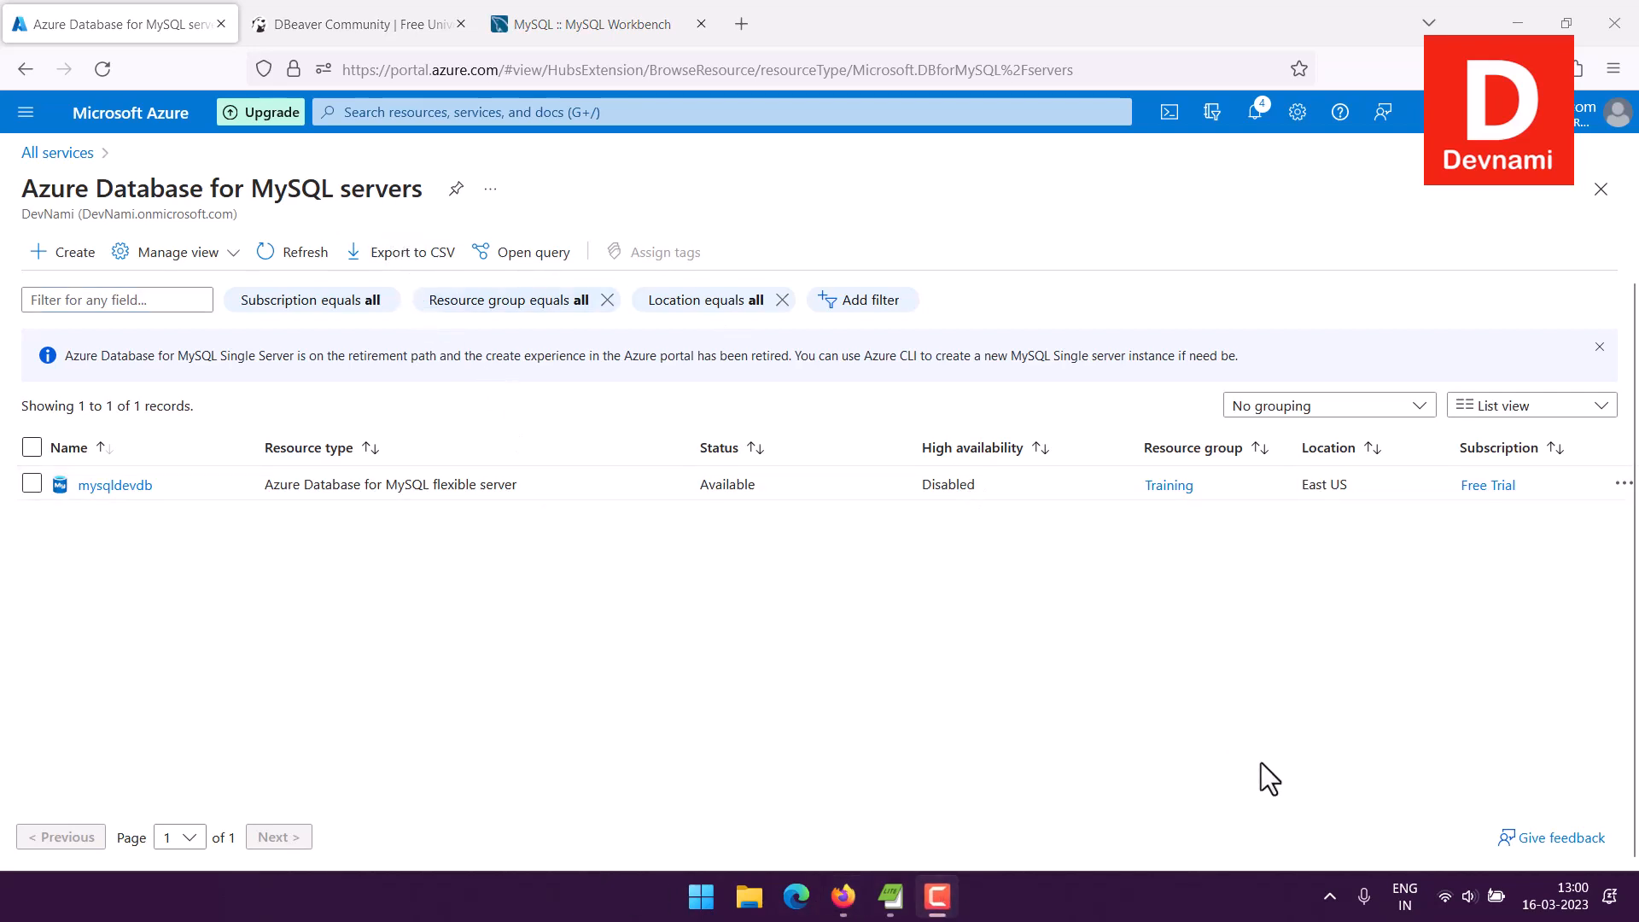
left_click(49, 258)
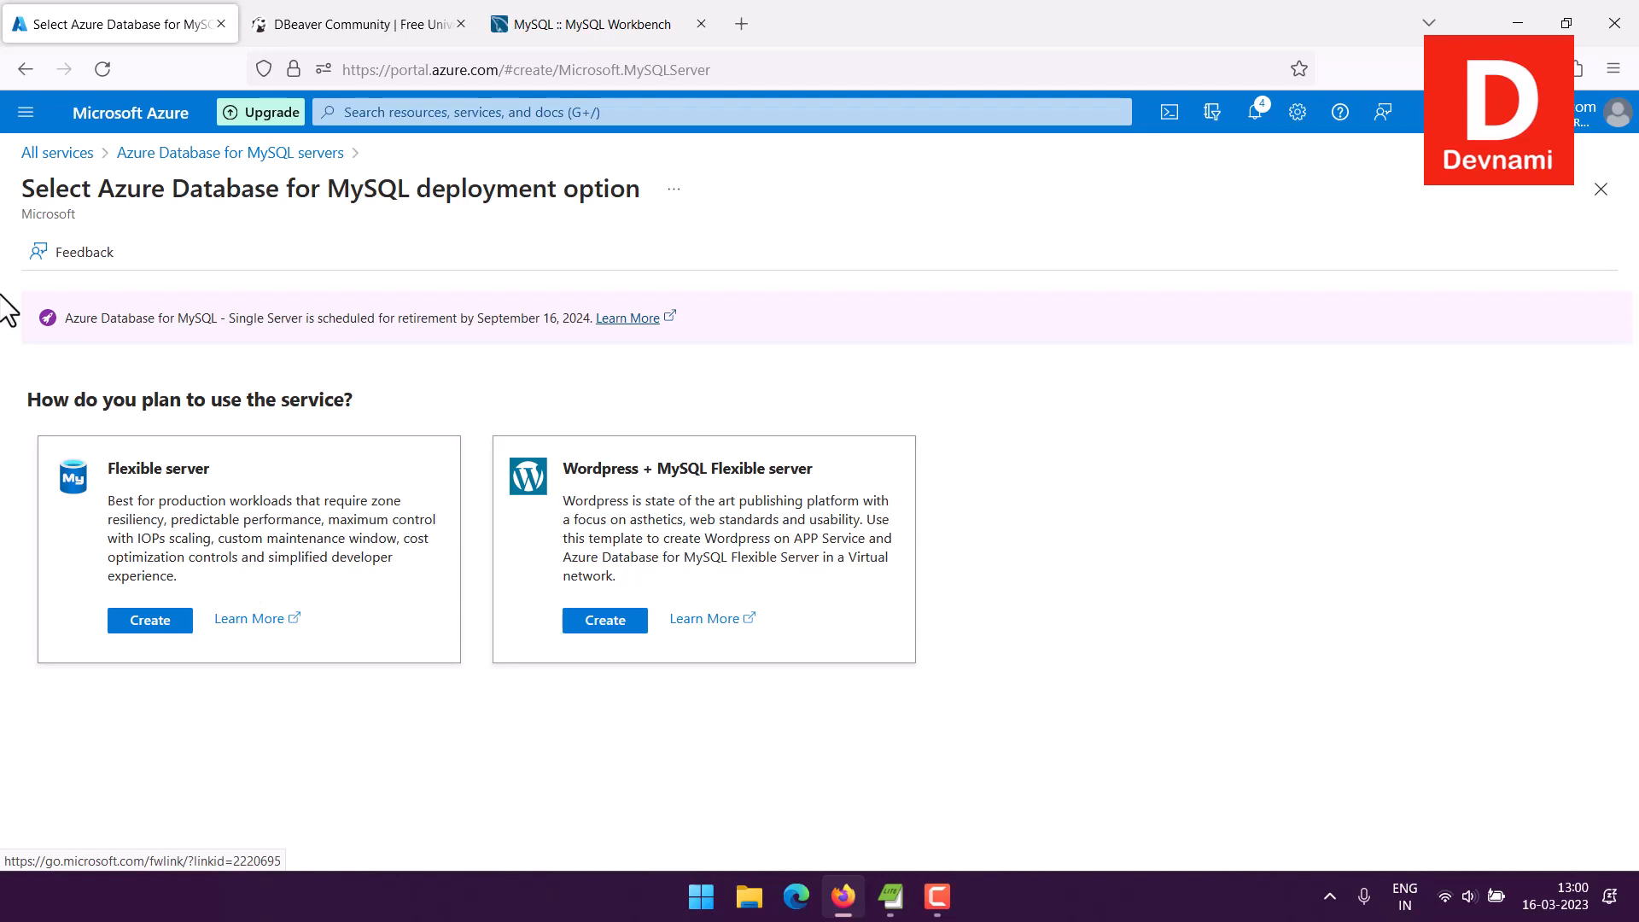
left_click(1486, 826)
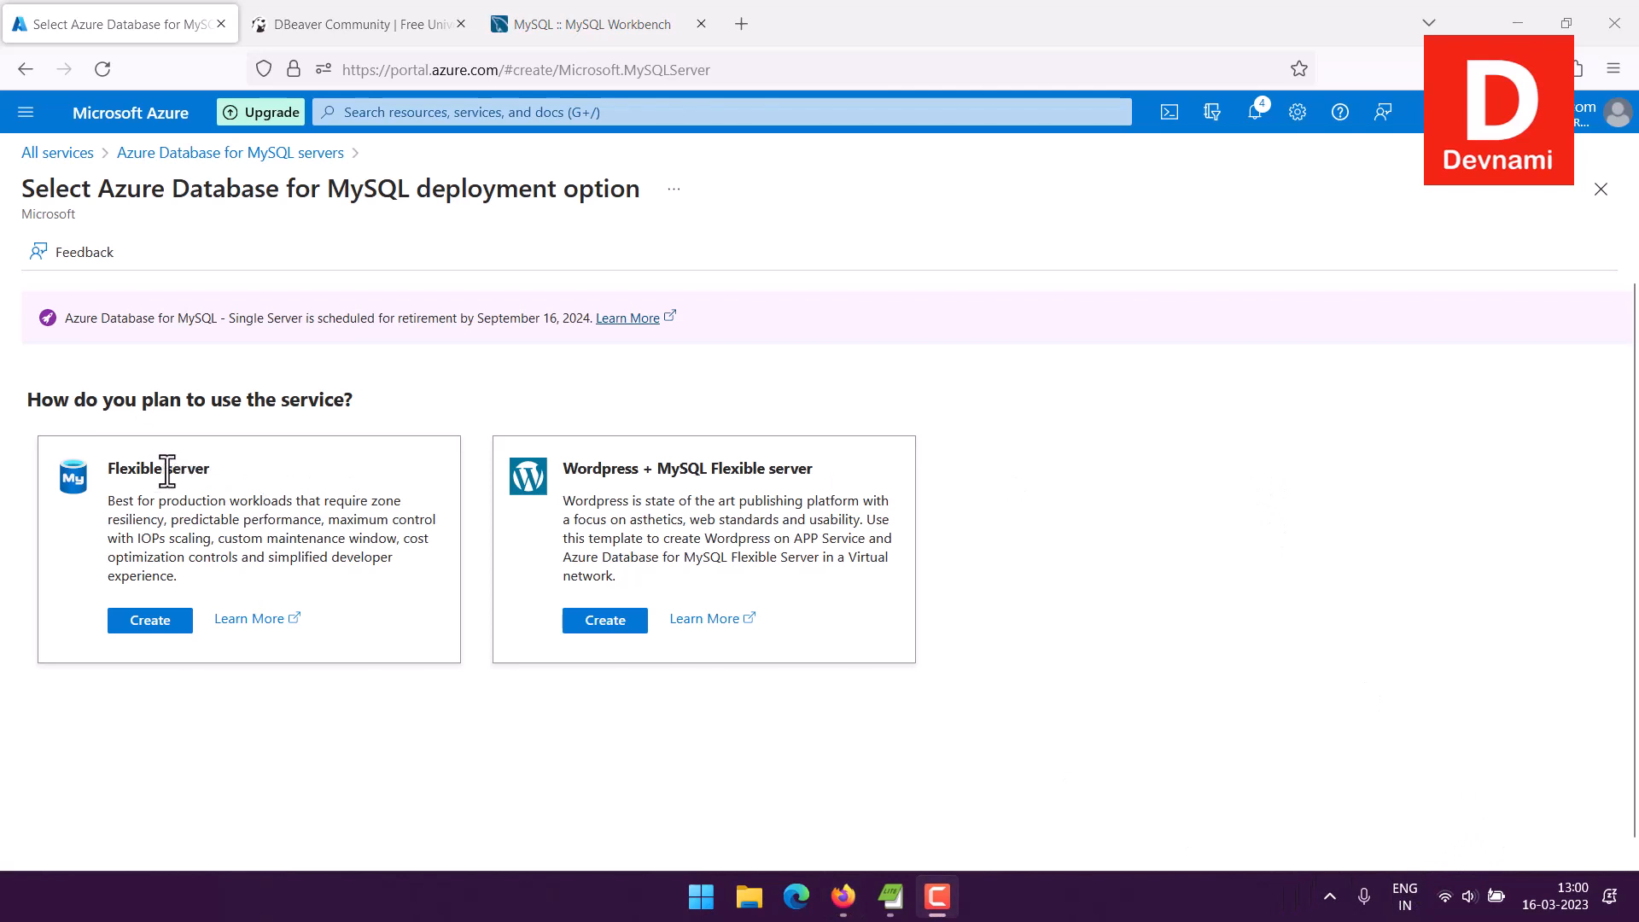
left_click(162, 628)
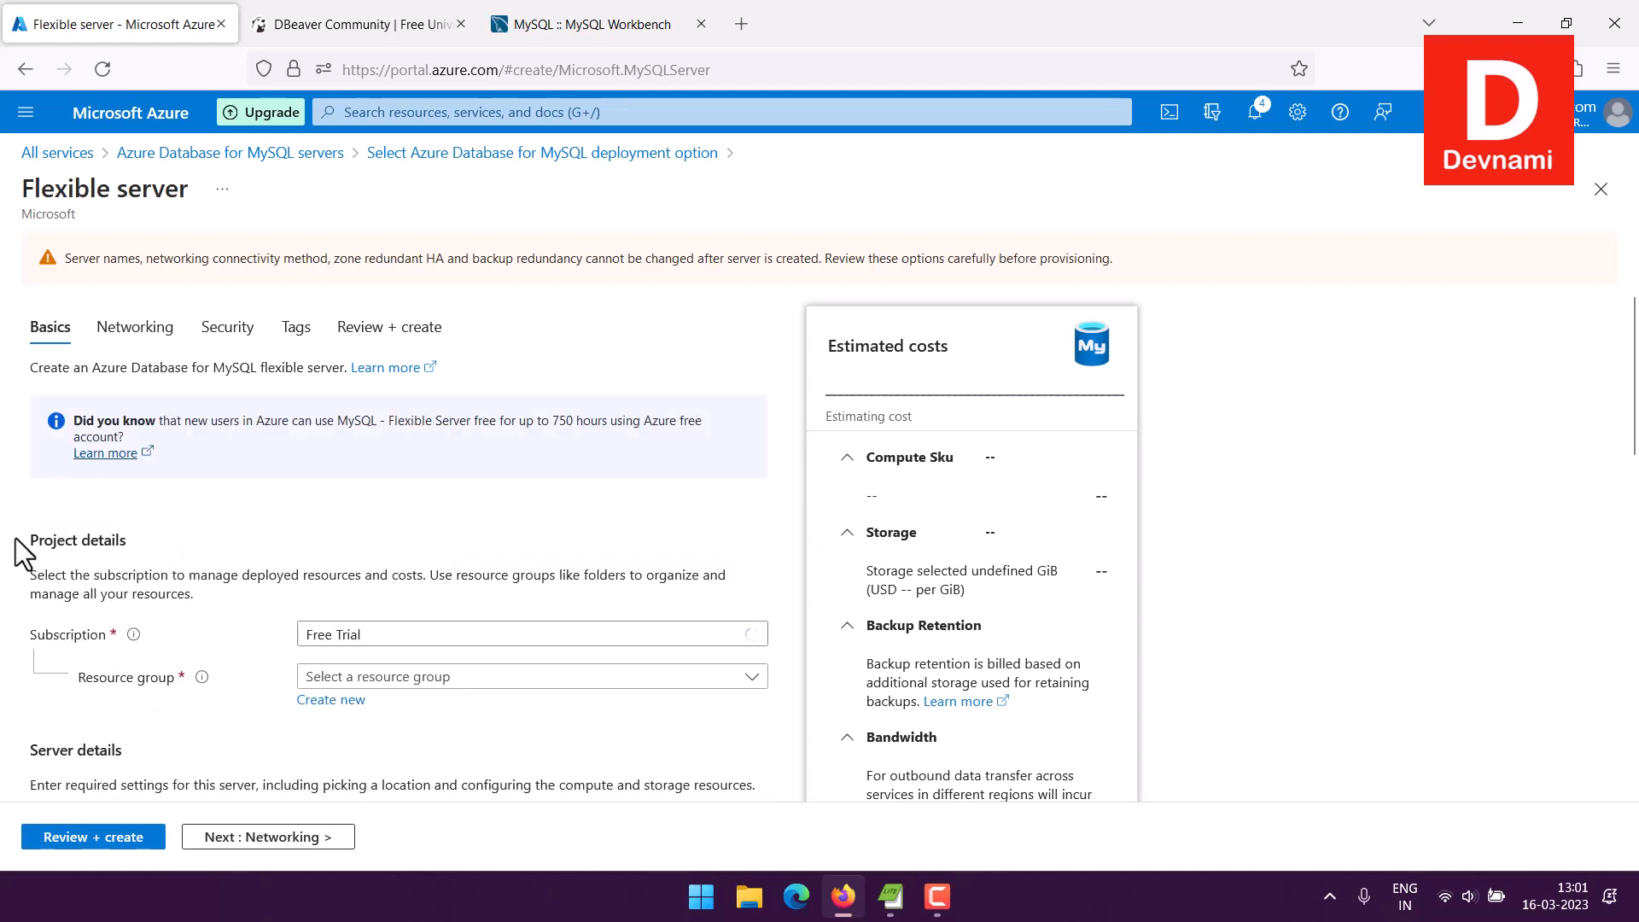
Examine the flexible server's basic settings and the compute and storage entries in its cost estimate.
scroll(252, 606, "down", 4)
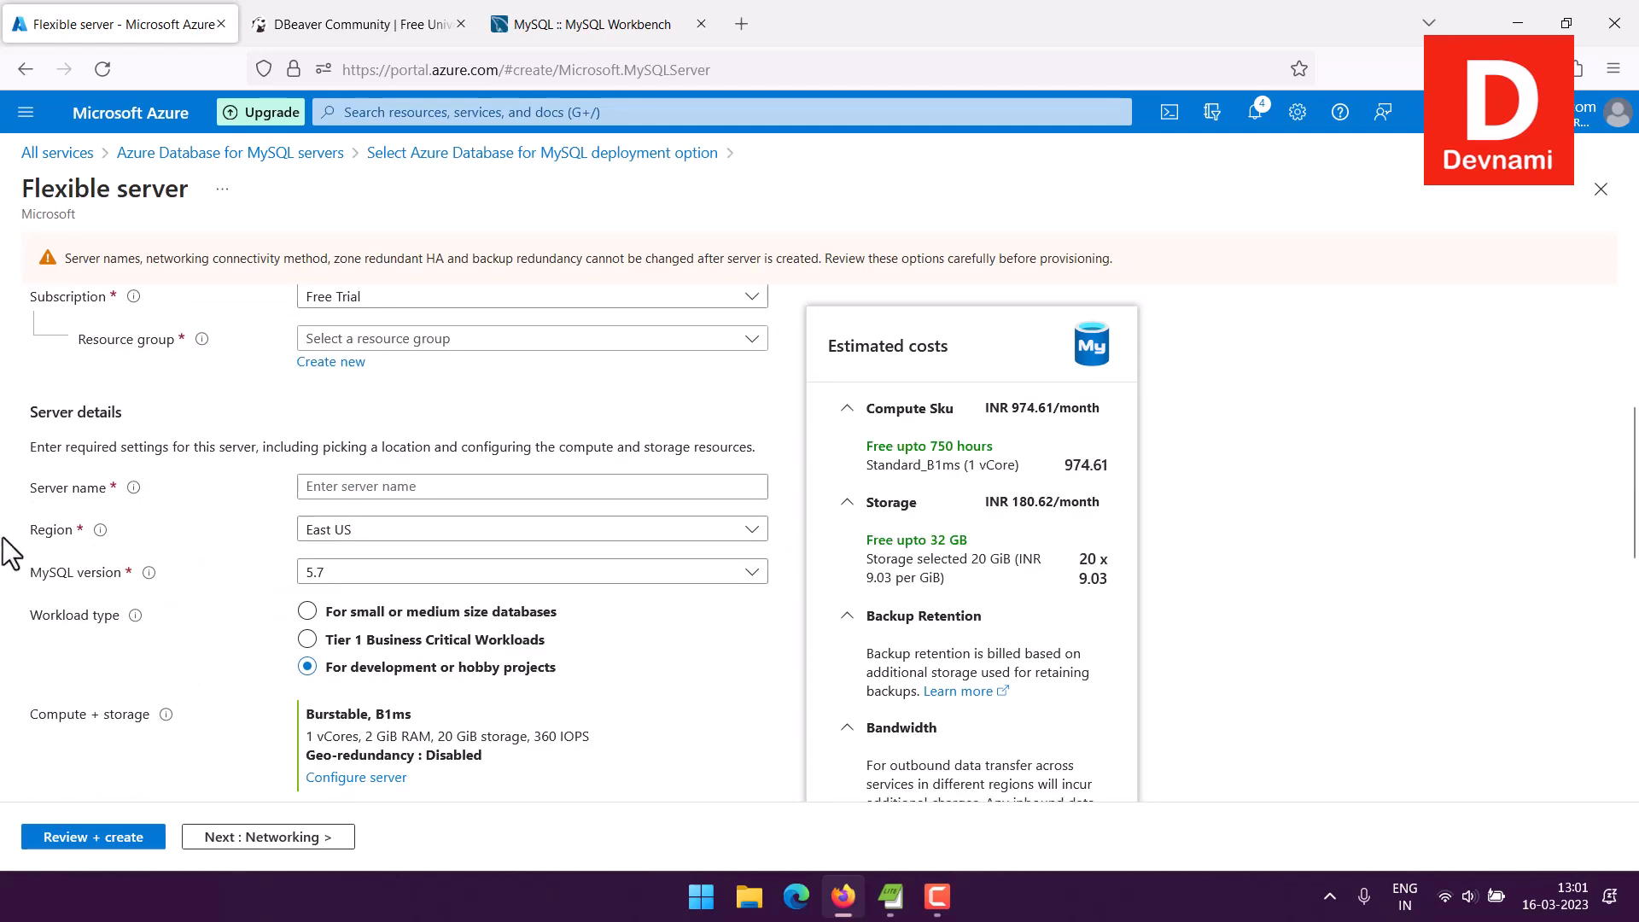
scroll(6, 546, "down", 4)
scroll(14, 524, "up", 8)
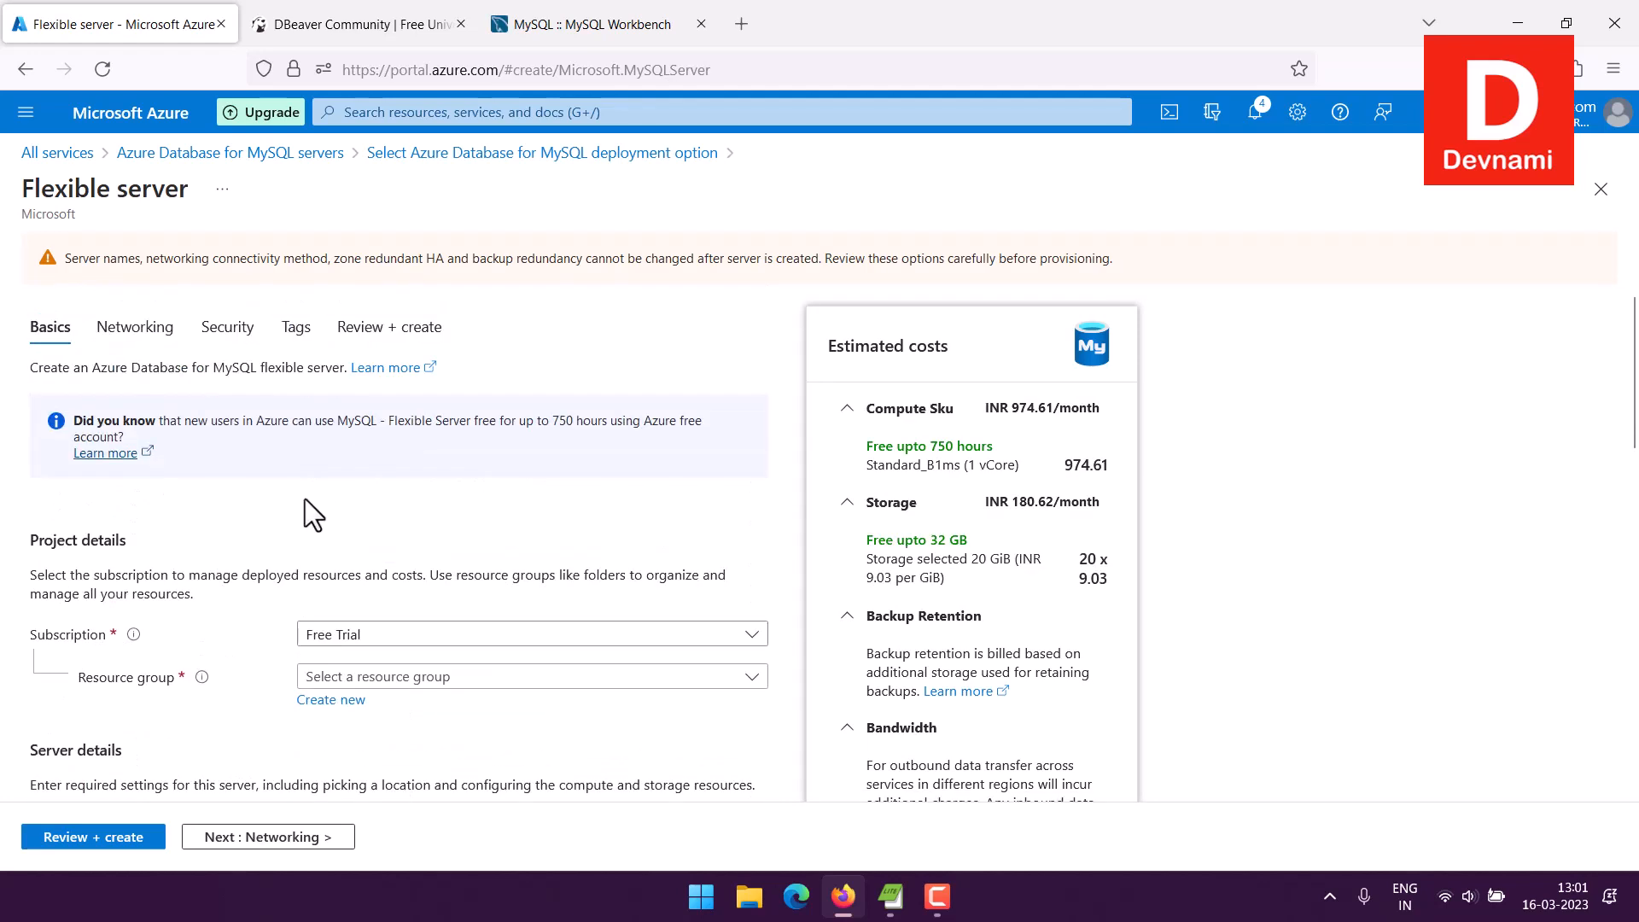
left_click_drag(888, 437, 1109, 469)
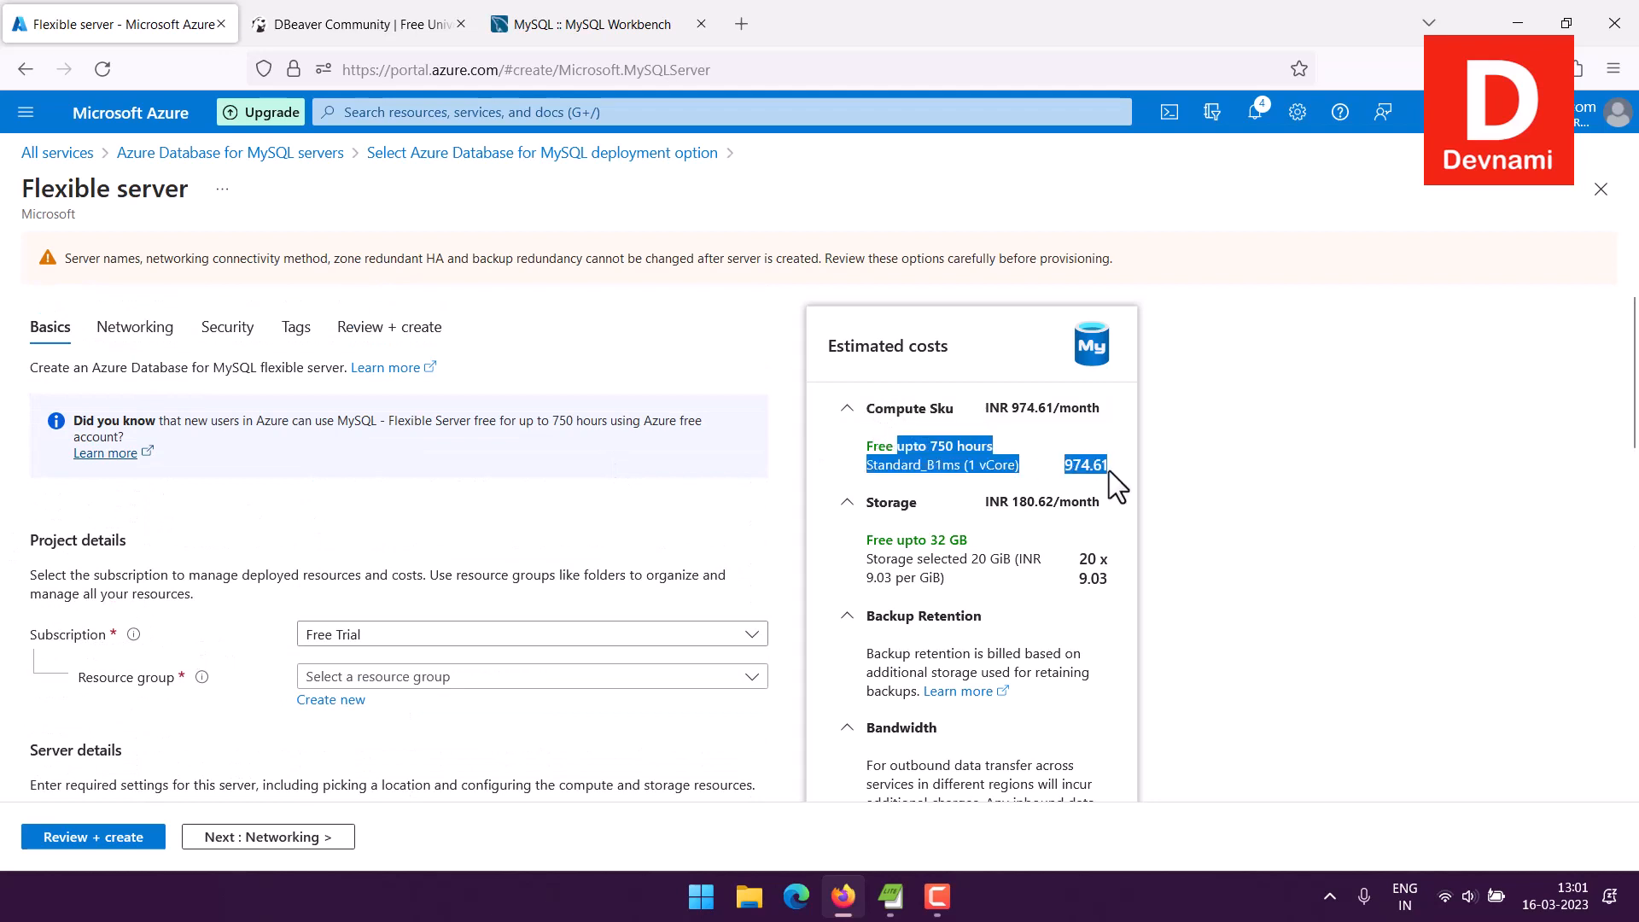
left_click(1124, 473)
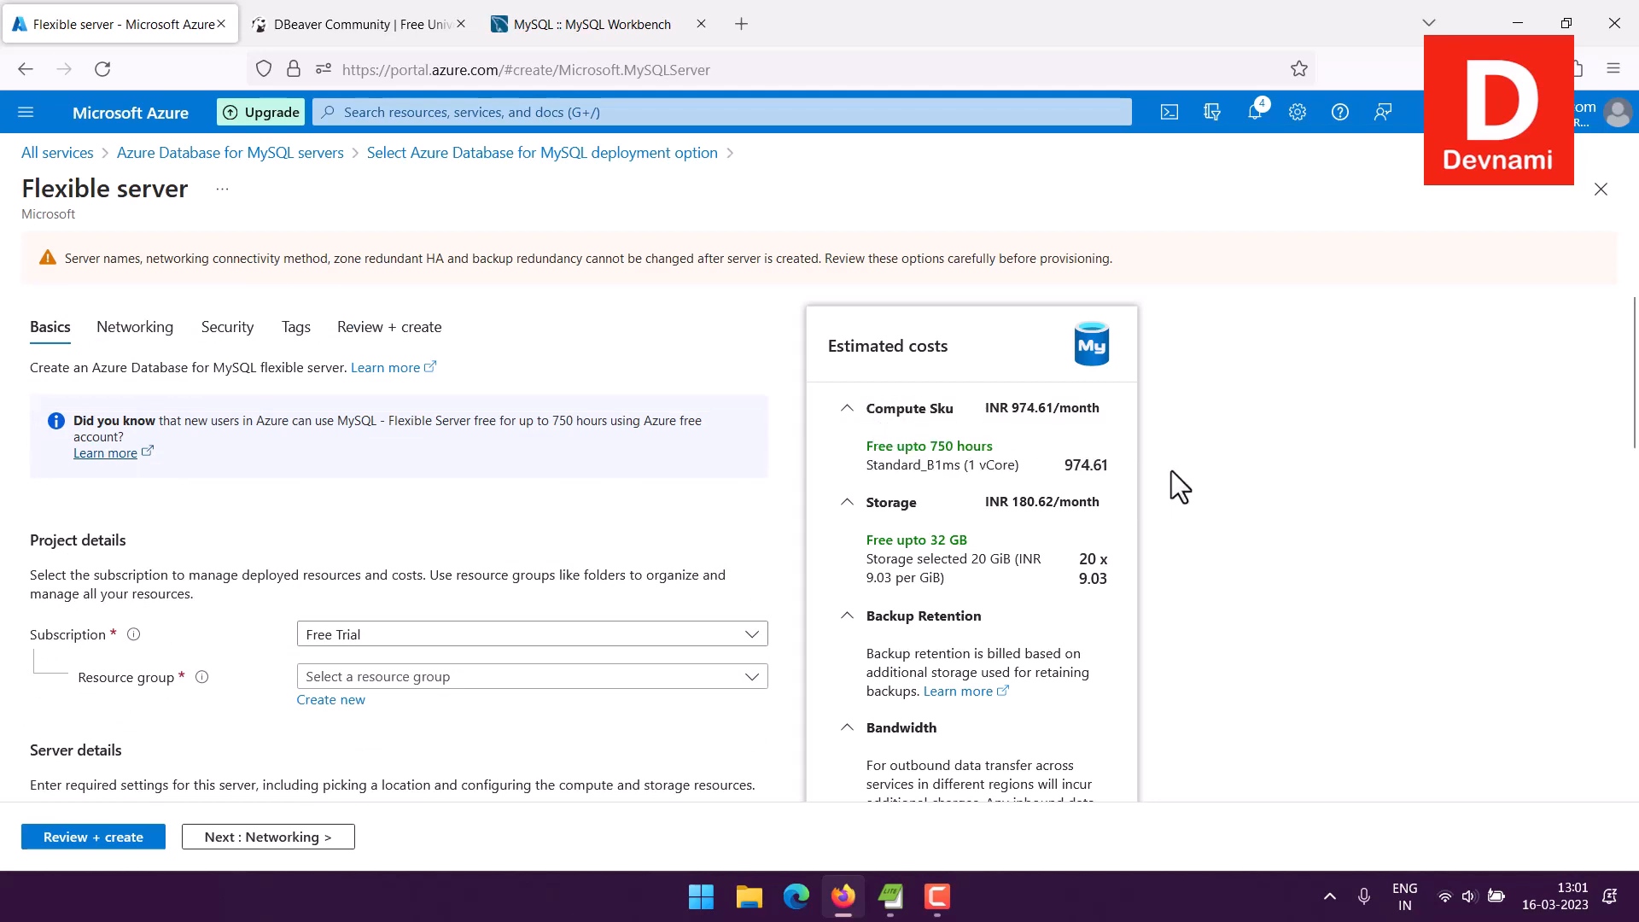
scroll(995, 465, "down", 2)
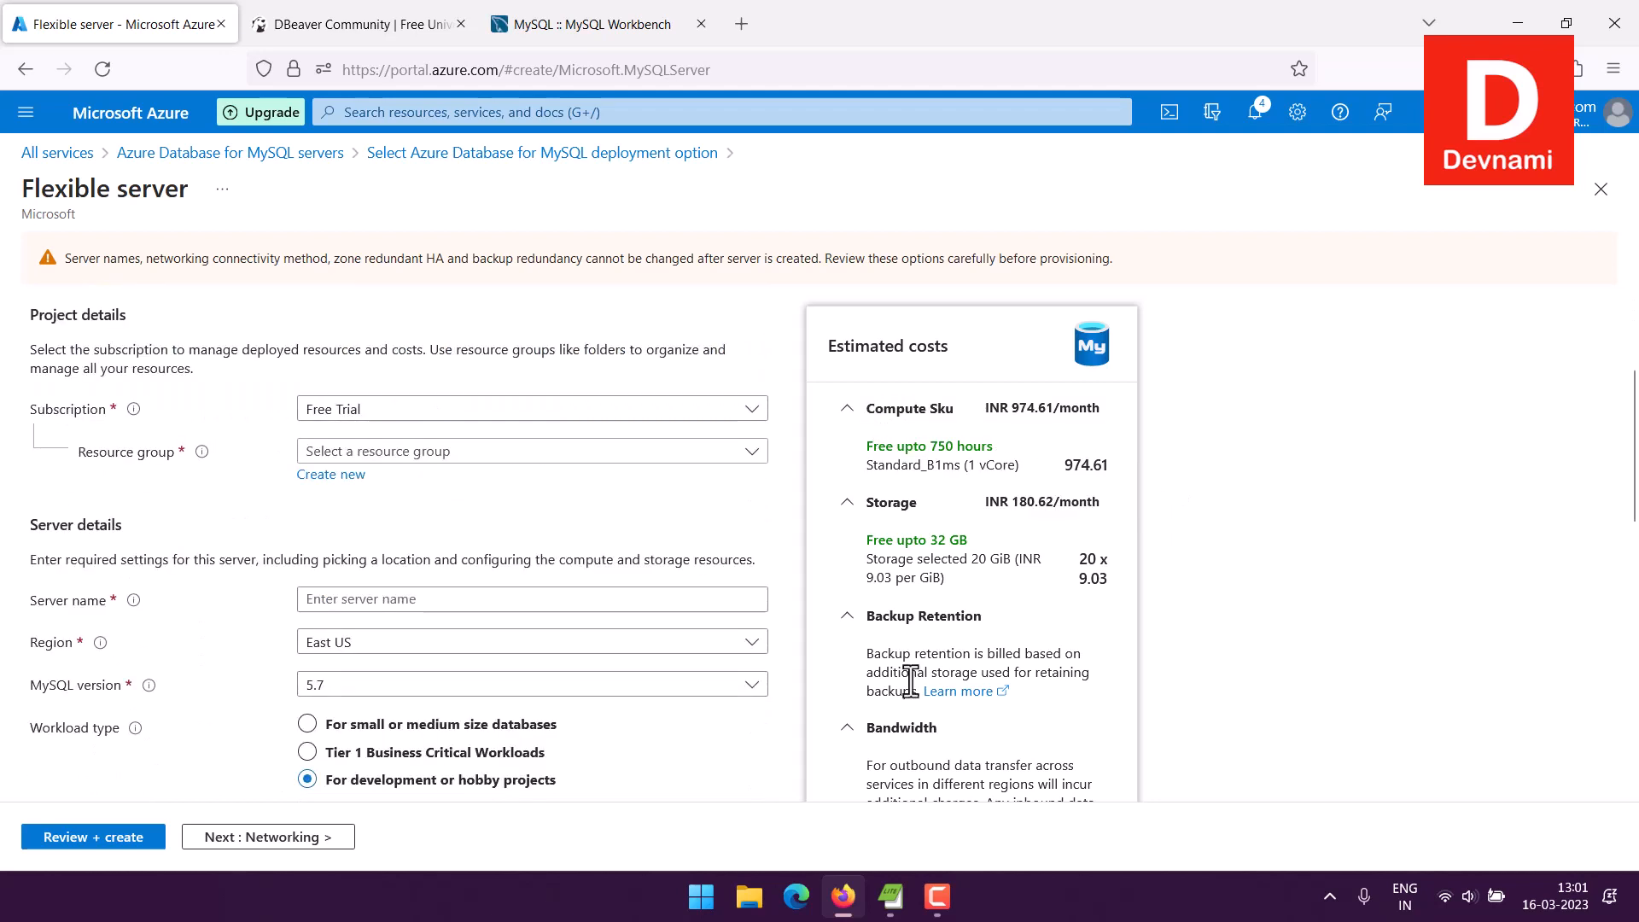
scroll(910, 678, "down", 5)
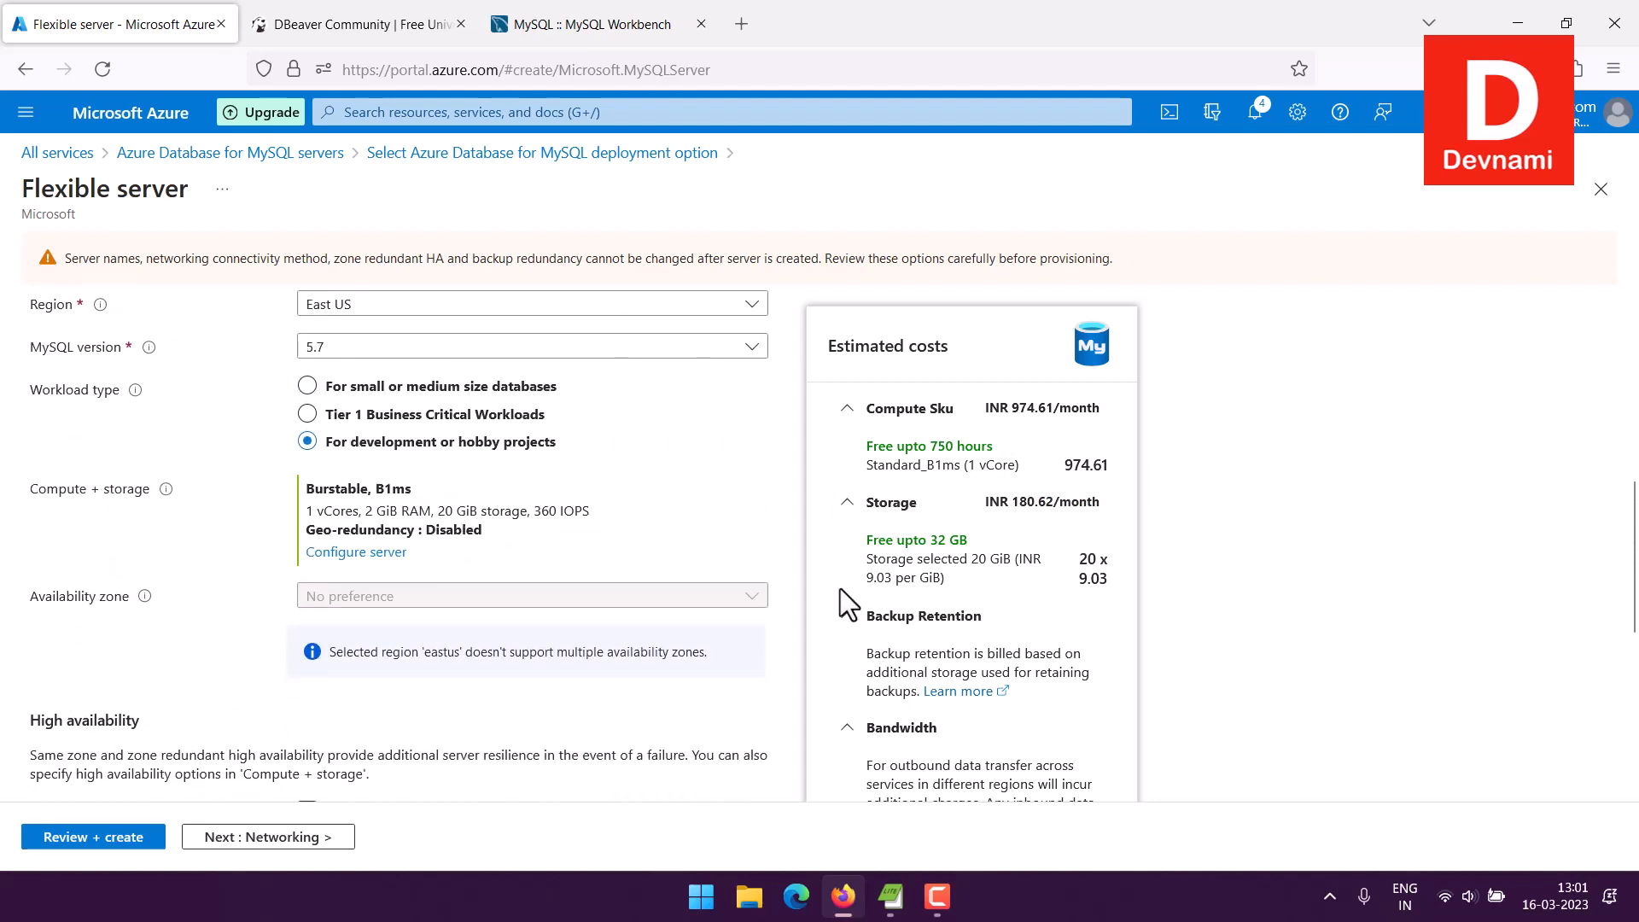
scroll(847, 582, "up", 5)
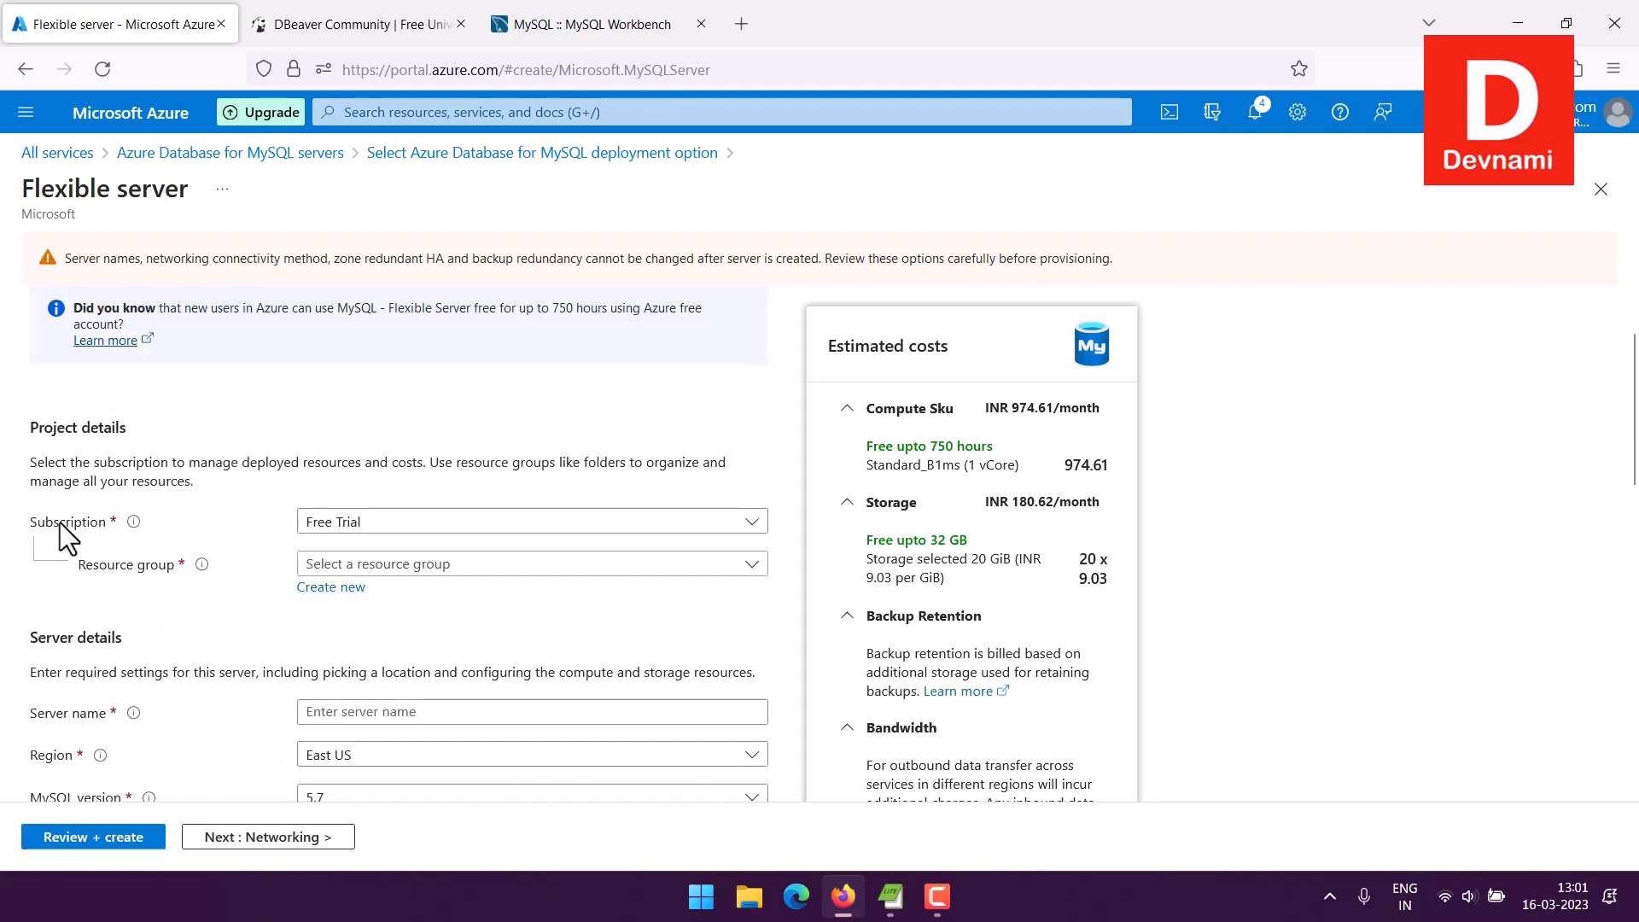
Keep the Free Trial subscription and assign the server to the Training resource group.
left_click(355, 529)
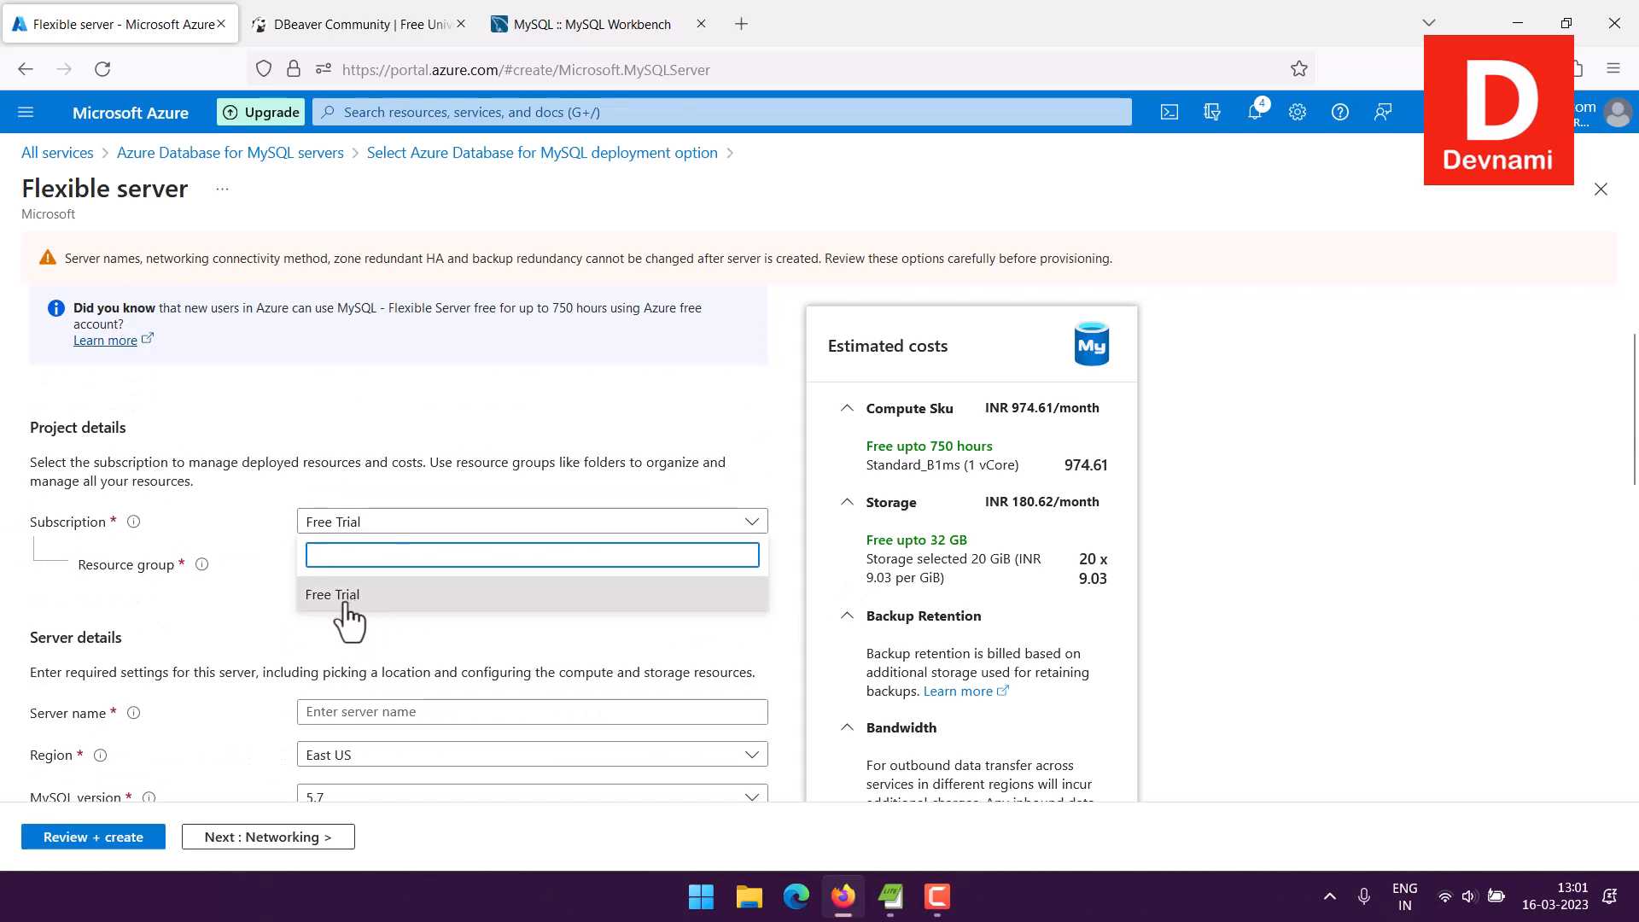
left_click(250, 507)
left_click(343, 572)
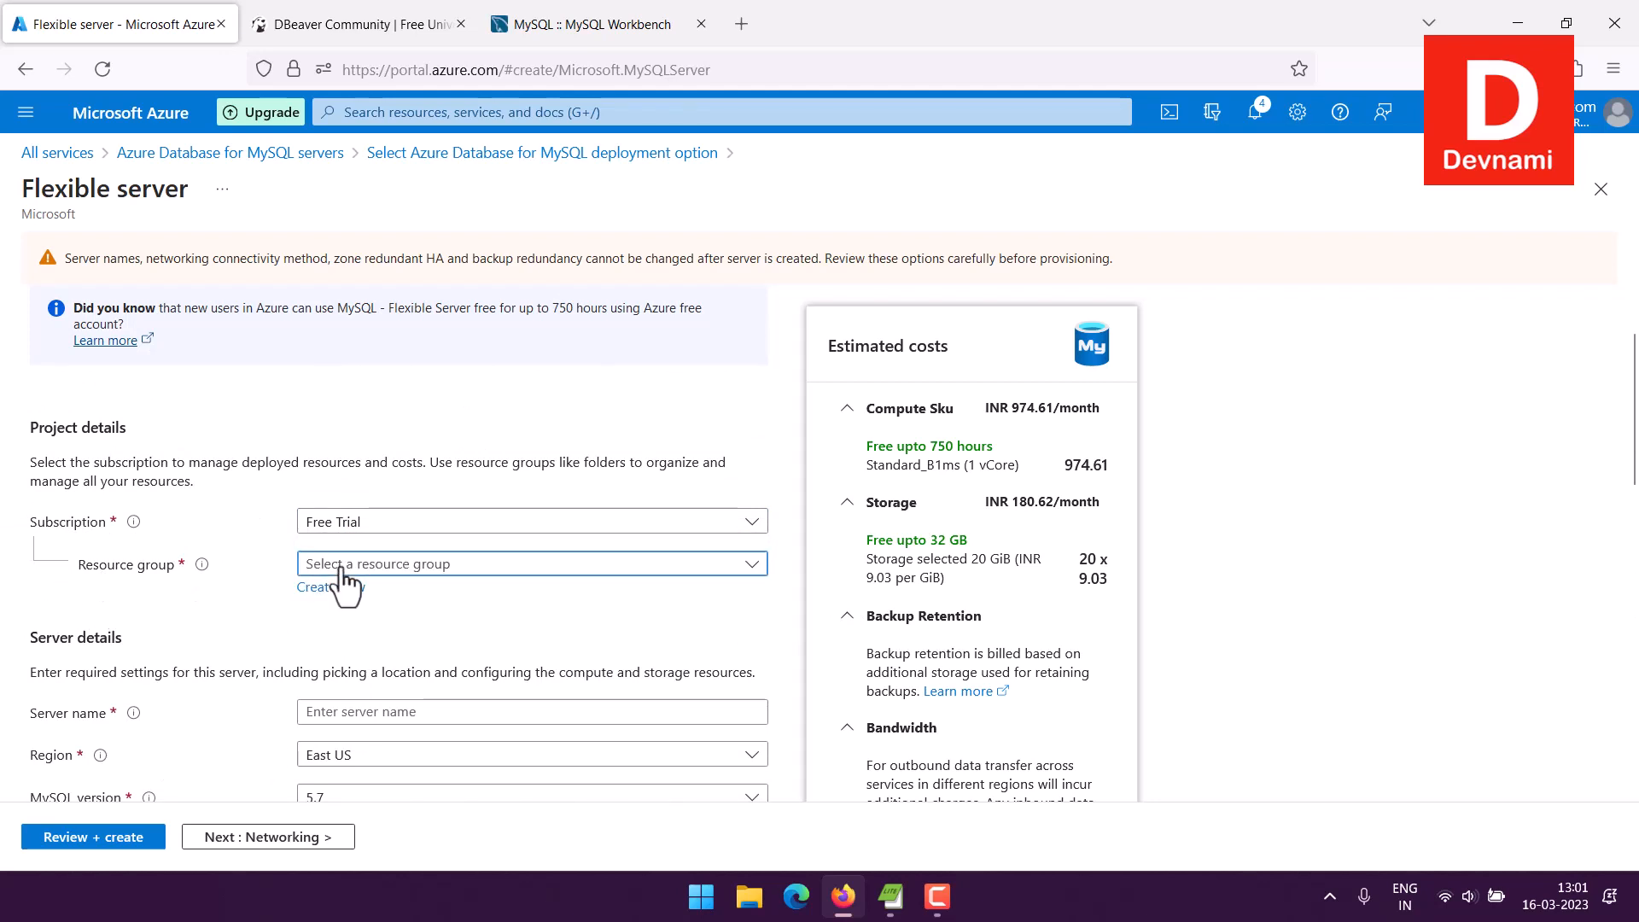
left_click(355, 640)
scroll(12, 560, "down", 3)
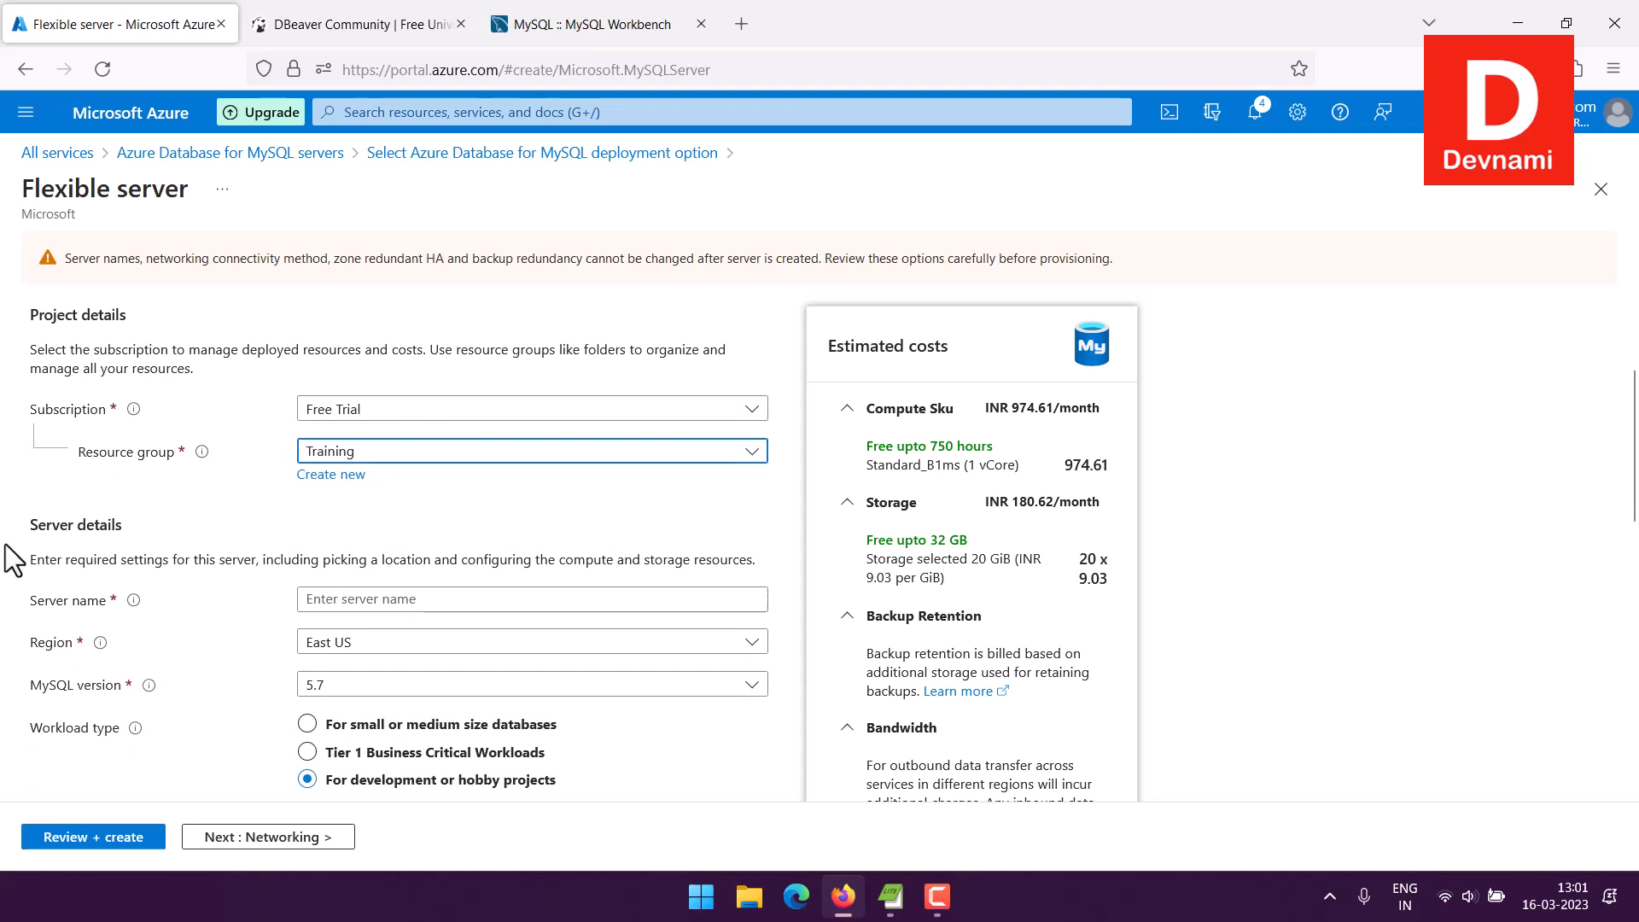
left_click(343, 488)
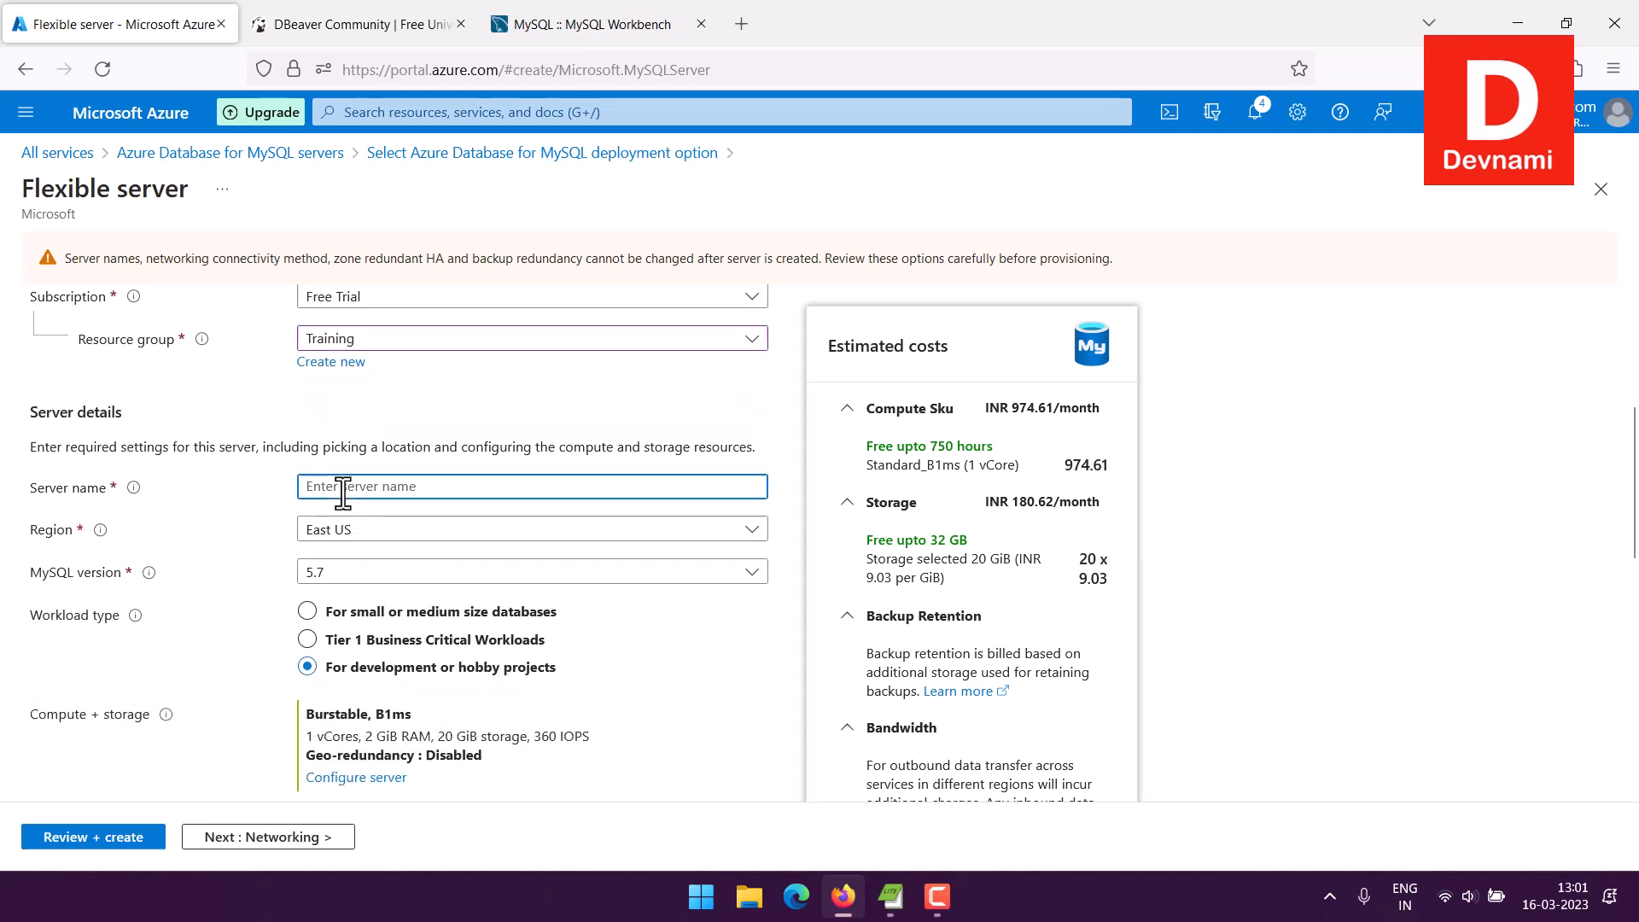
type("sd")
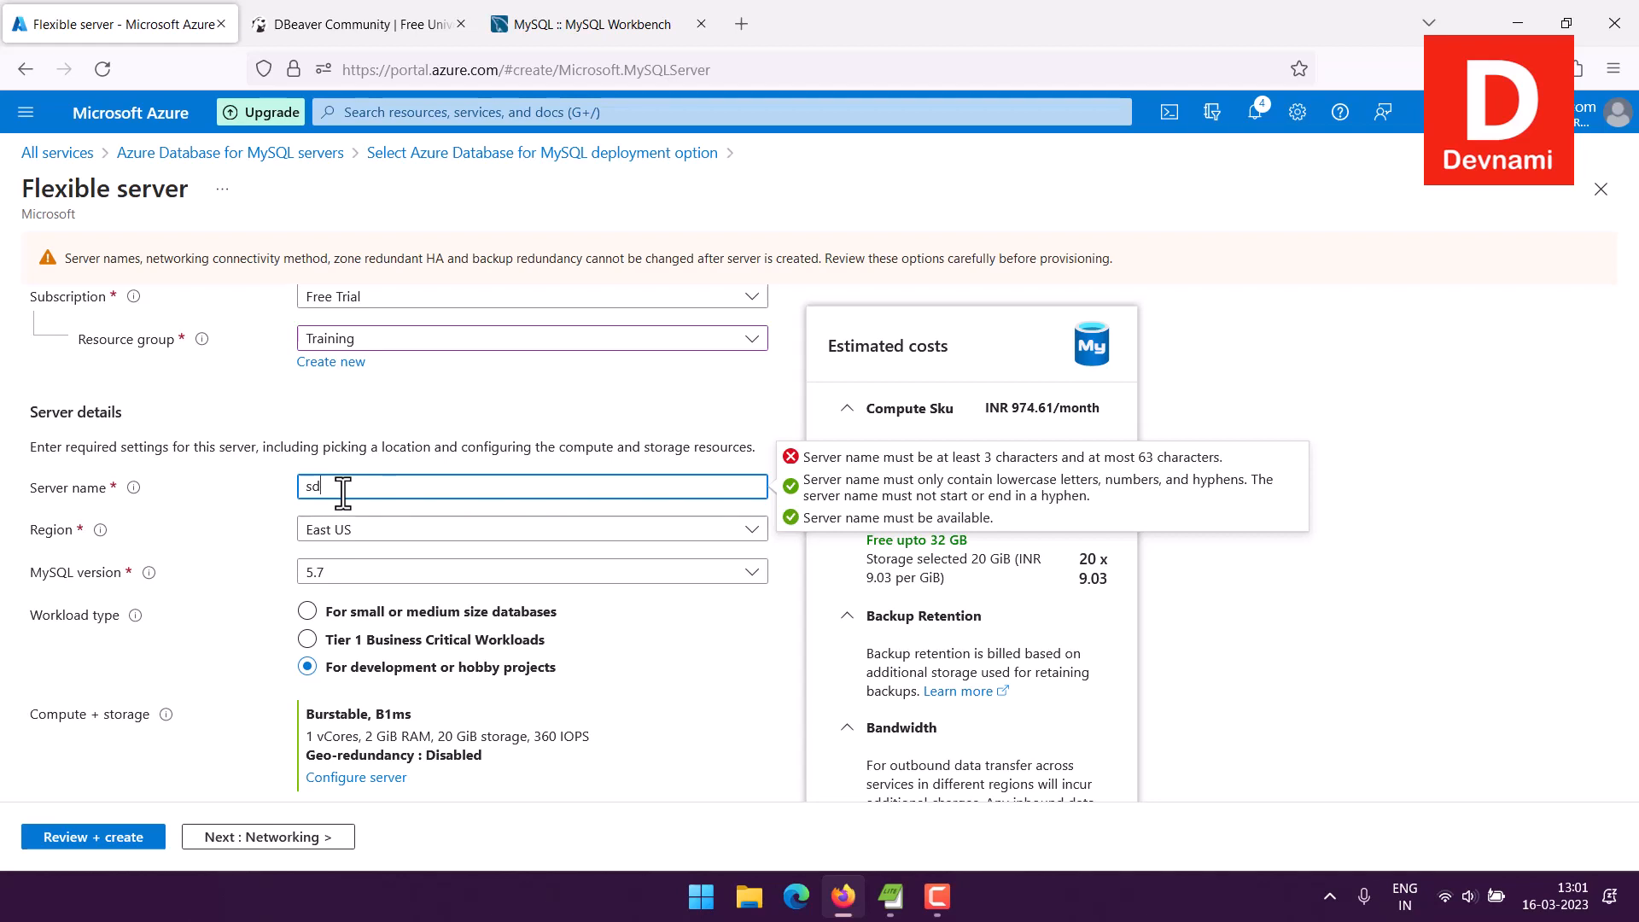
key("BackSpace")
key("BackSpace")
left_click(262, 534)
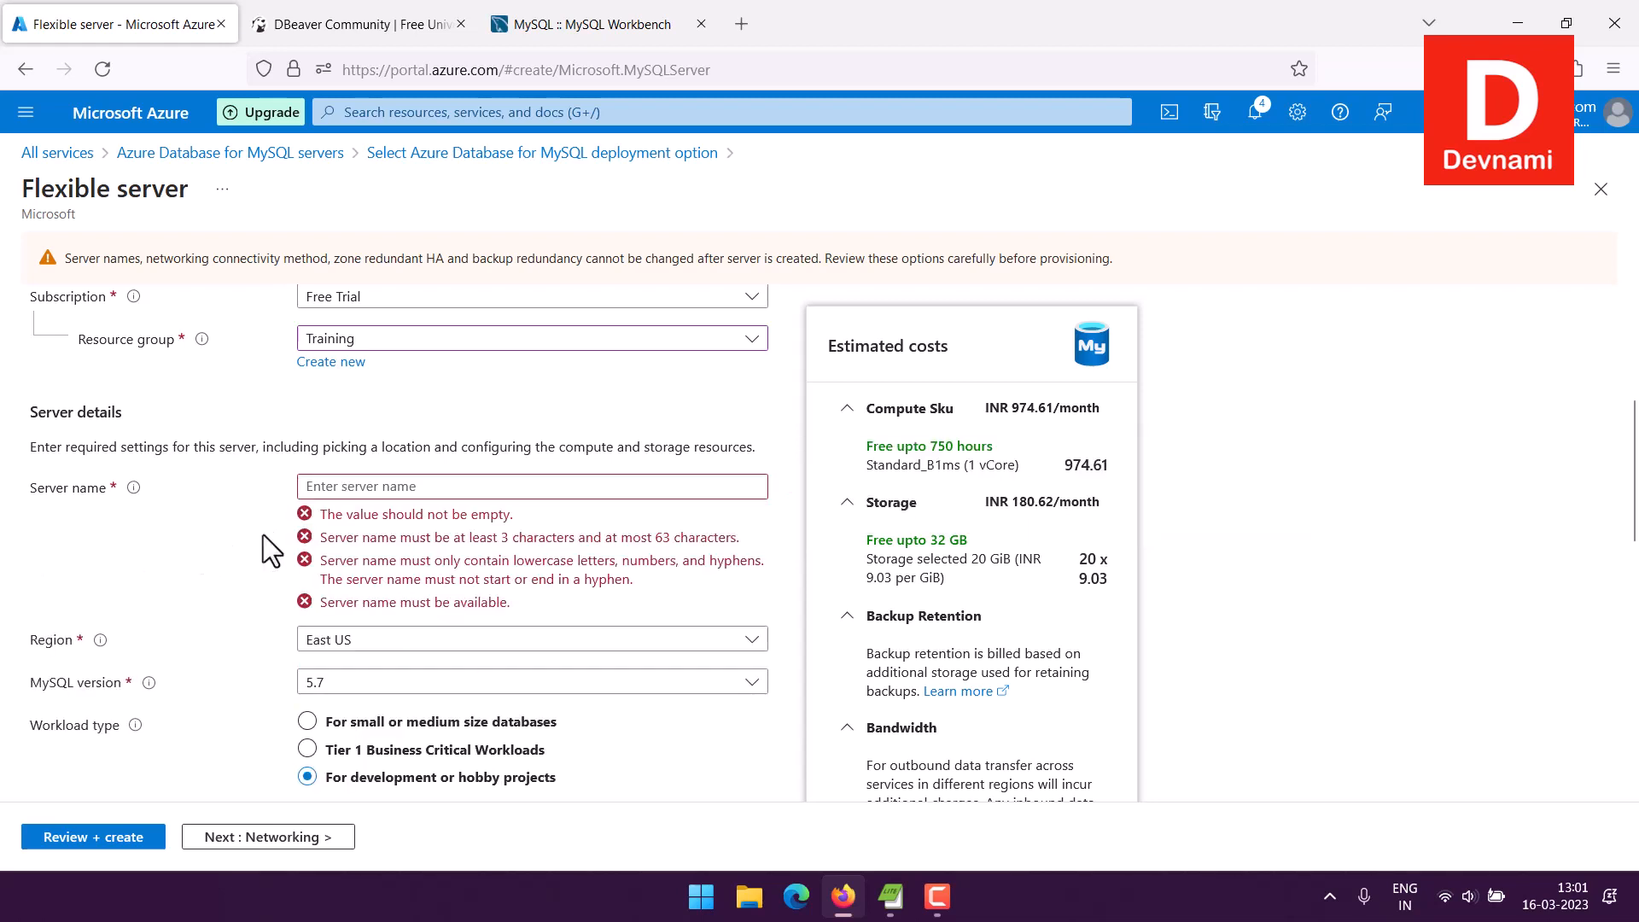
left_click(343, 487)
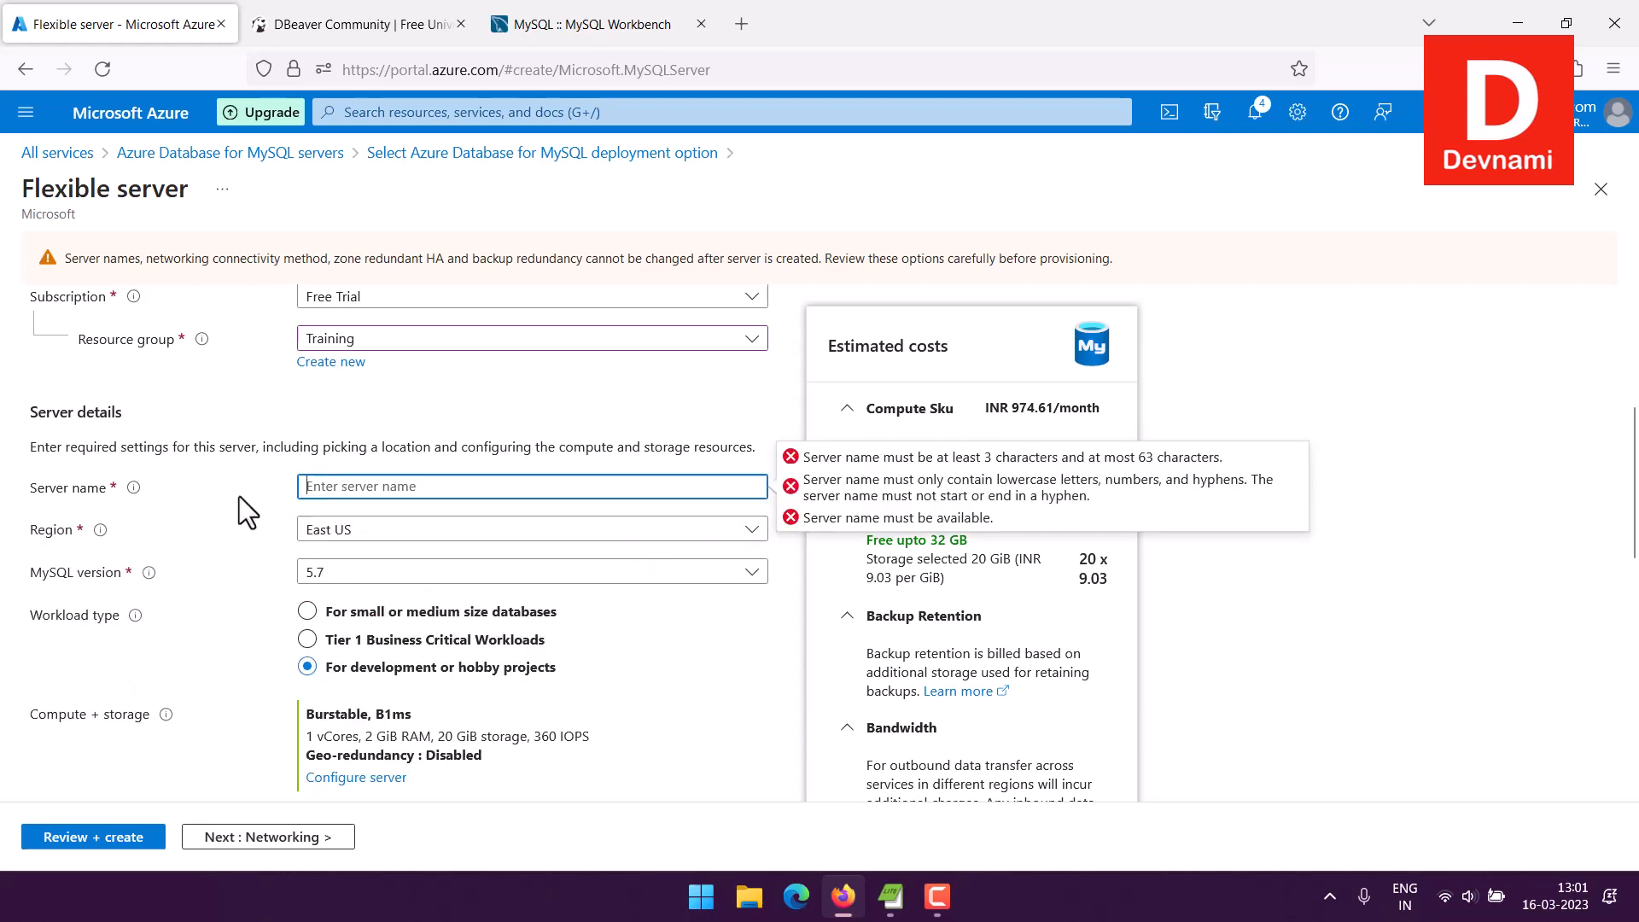
Look through the regions and MySQL versions offered for the flexible server.
left_click(338, 535)
left_click(375, 650)
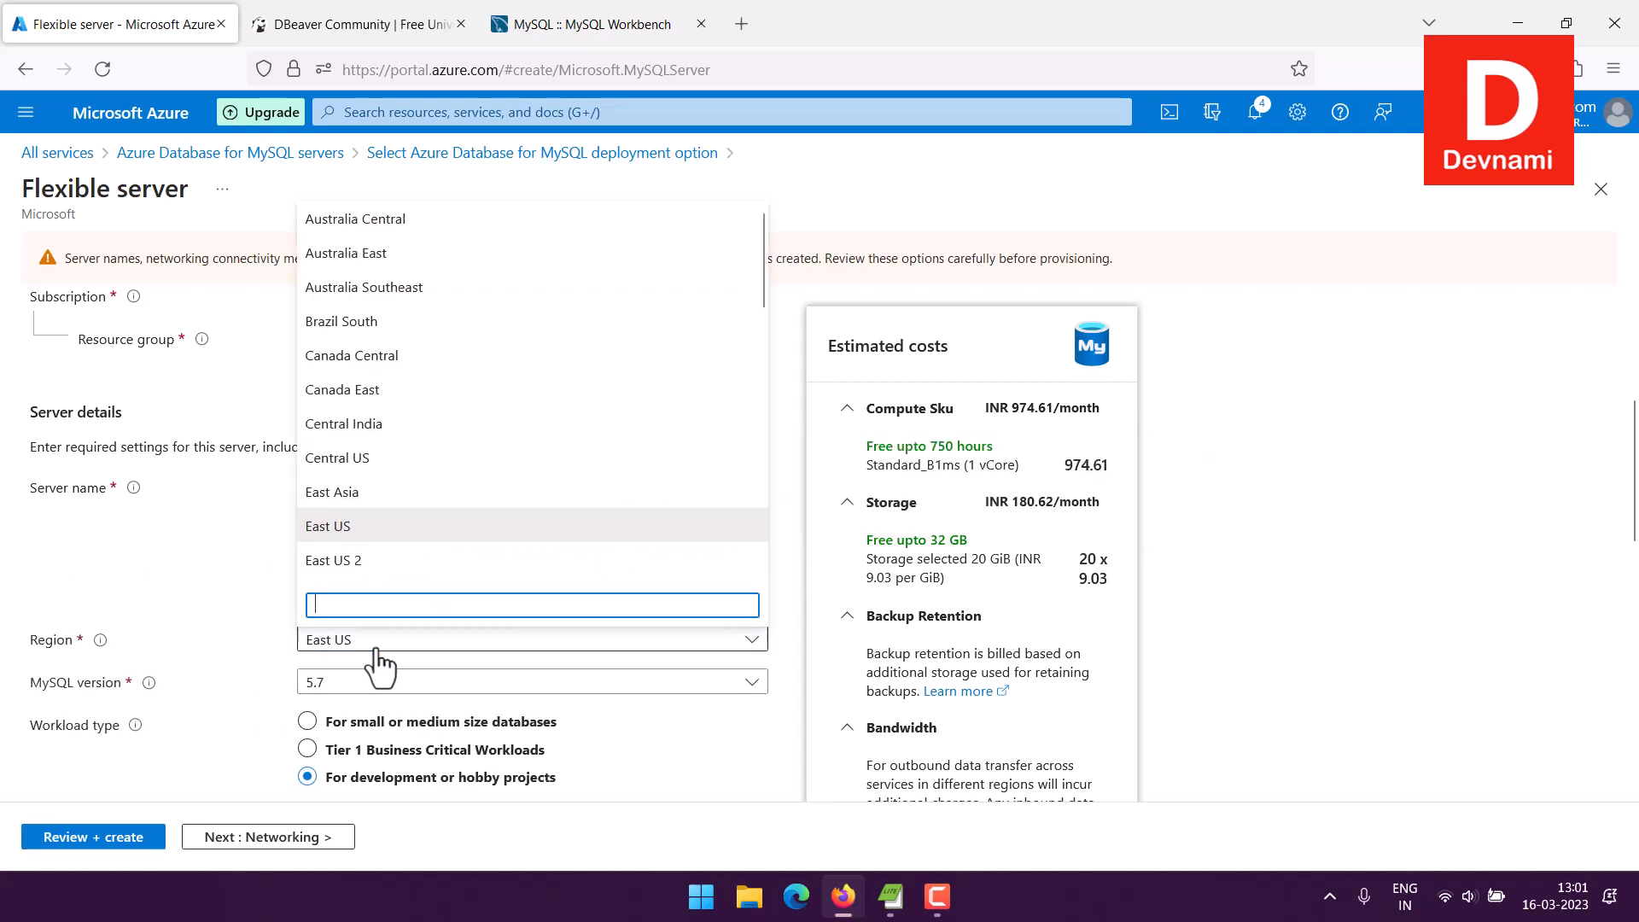
left_click(377, 650)
scroll(264, 584, "down", 4)
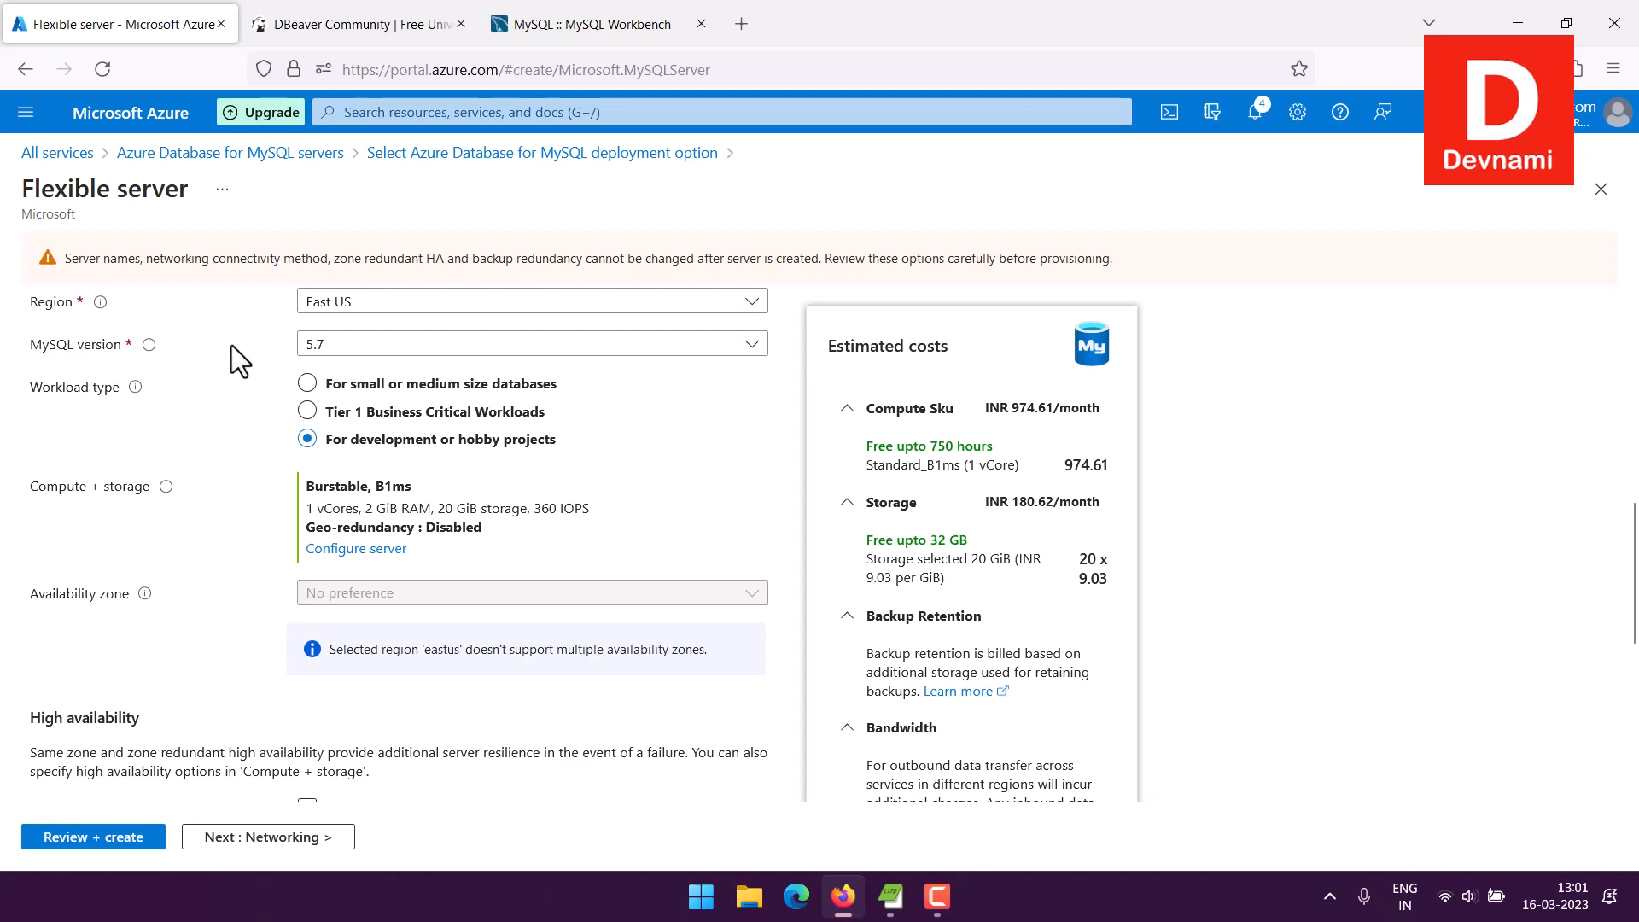
left_click(316, 345)
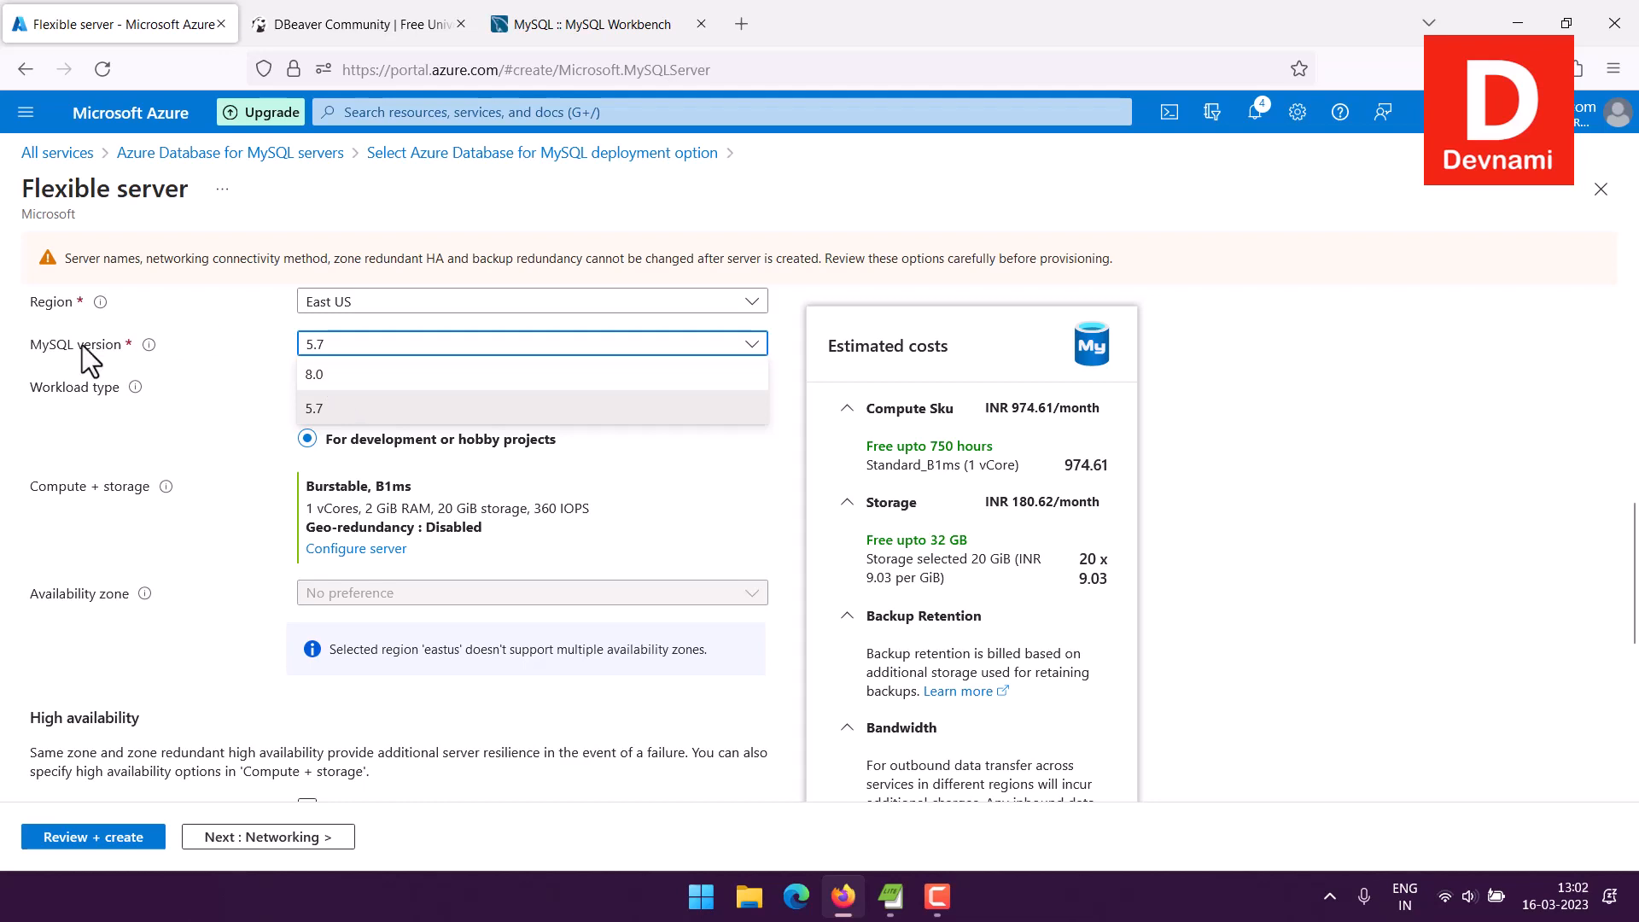
left_click(223, 372)
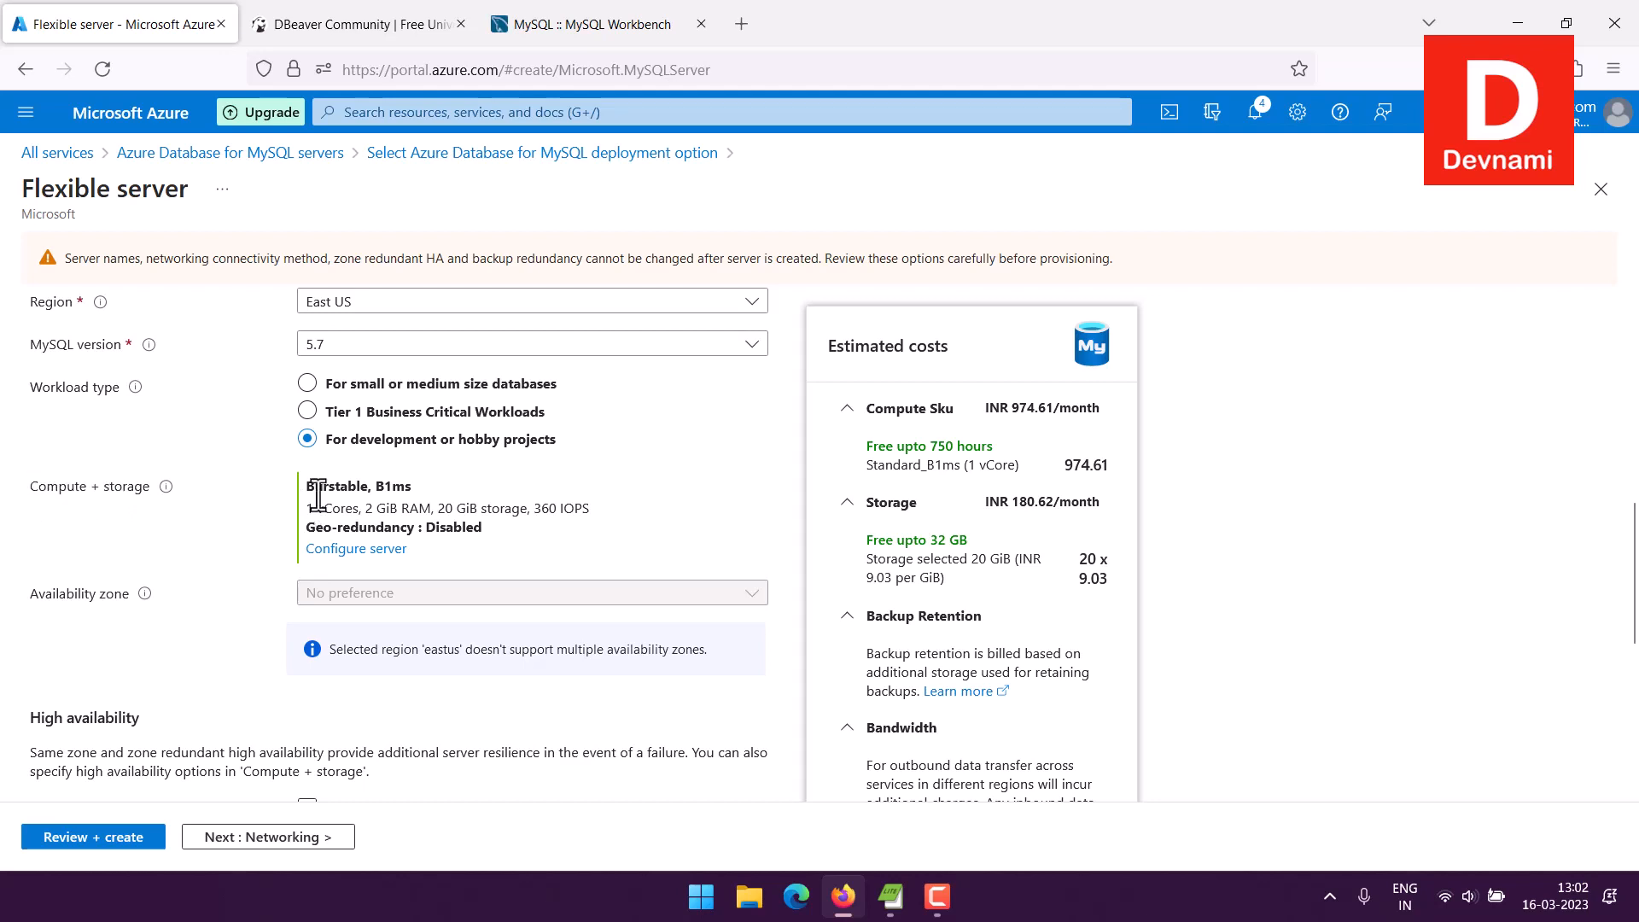
Examine the compute and storage configuration, high availability and authentication options, and the estimated monthly total.
left_click_drag(308, 487, 505, 545)
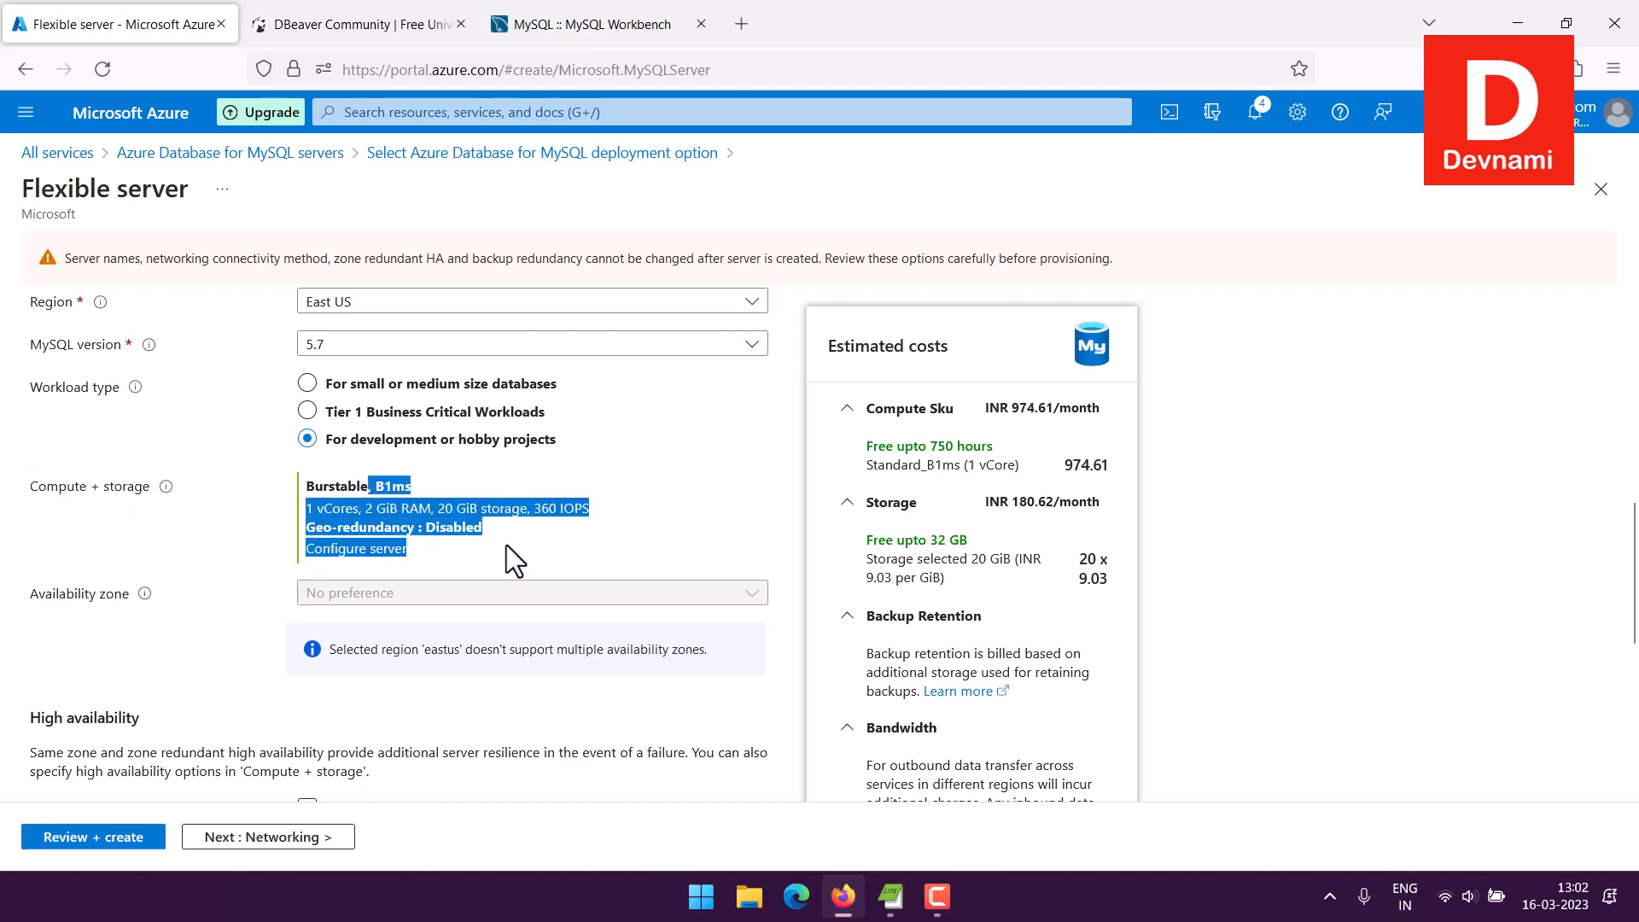
left_click(506, 545)
mouse_move(383, 503)
left_mouse_down()
mouse_move(492, 545)
mouse_move(379, 484)
left_mouse_up()
left_click(390, 491)
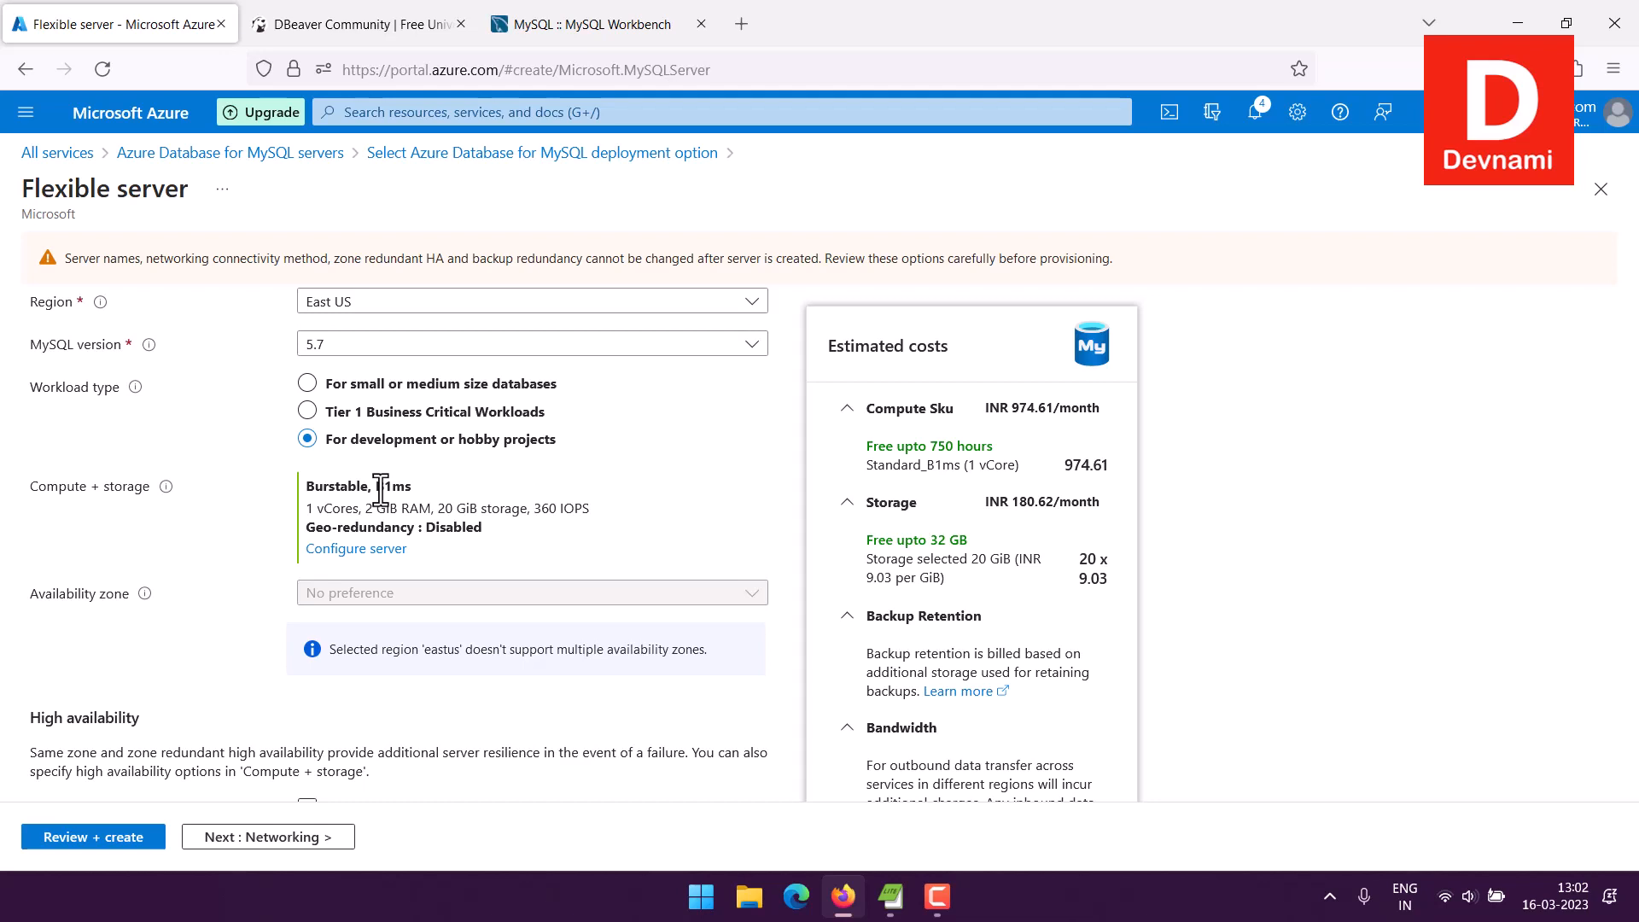
scroll(401, 512, "down", 3)
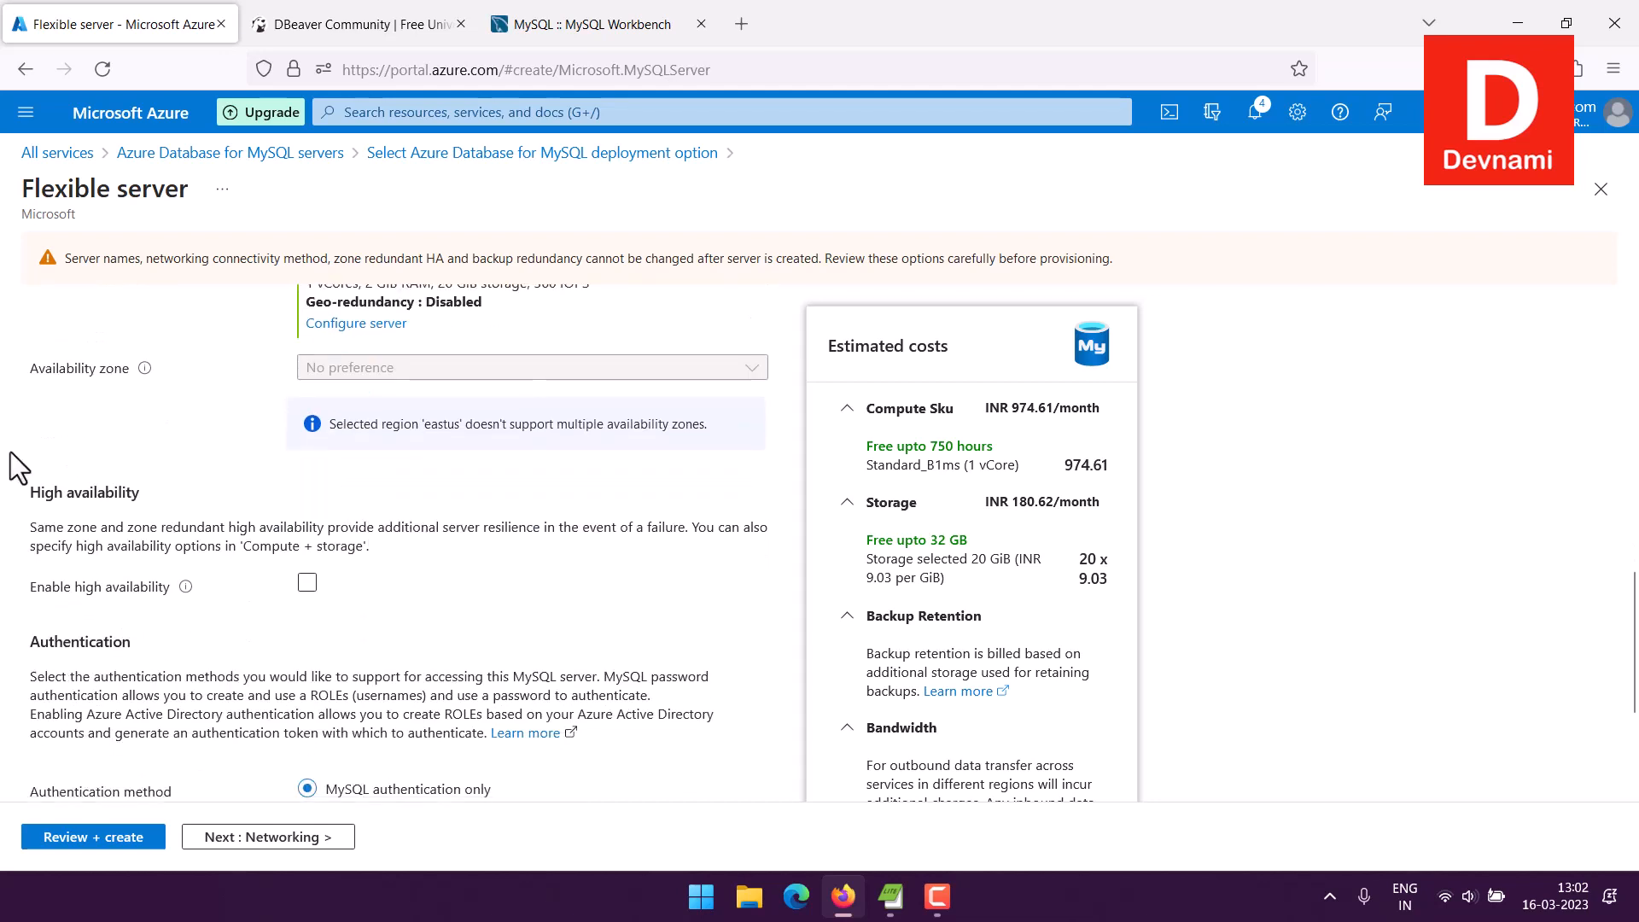
scroll(10, 453, "down", 2)
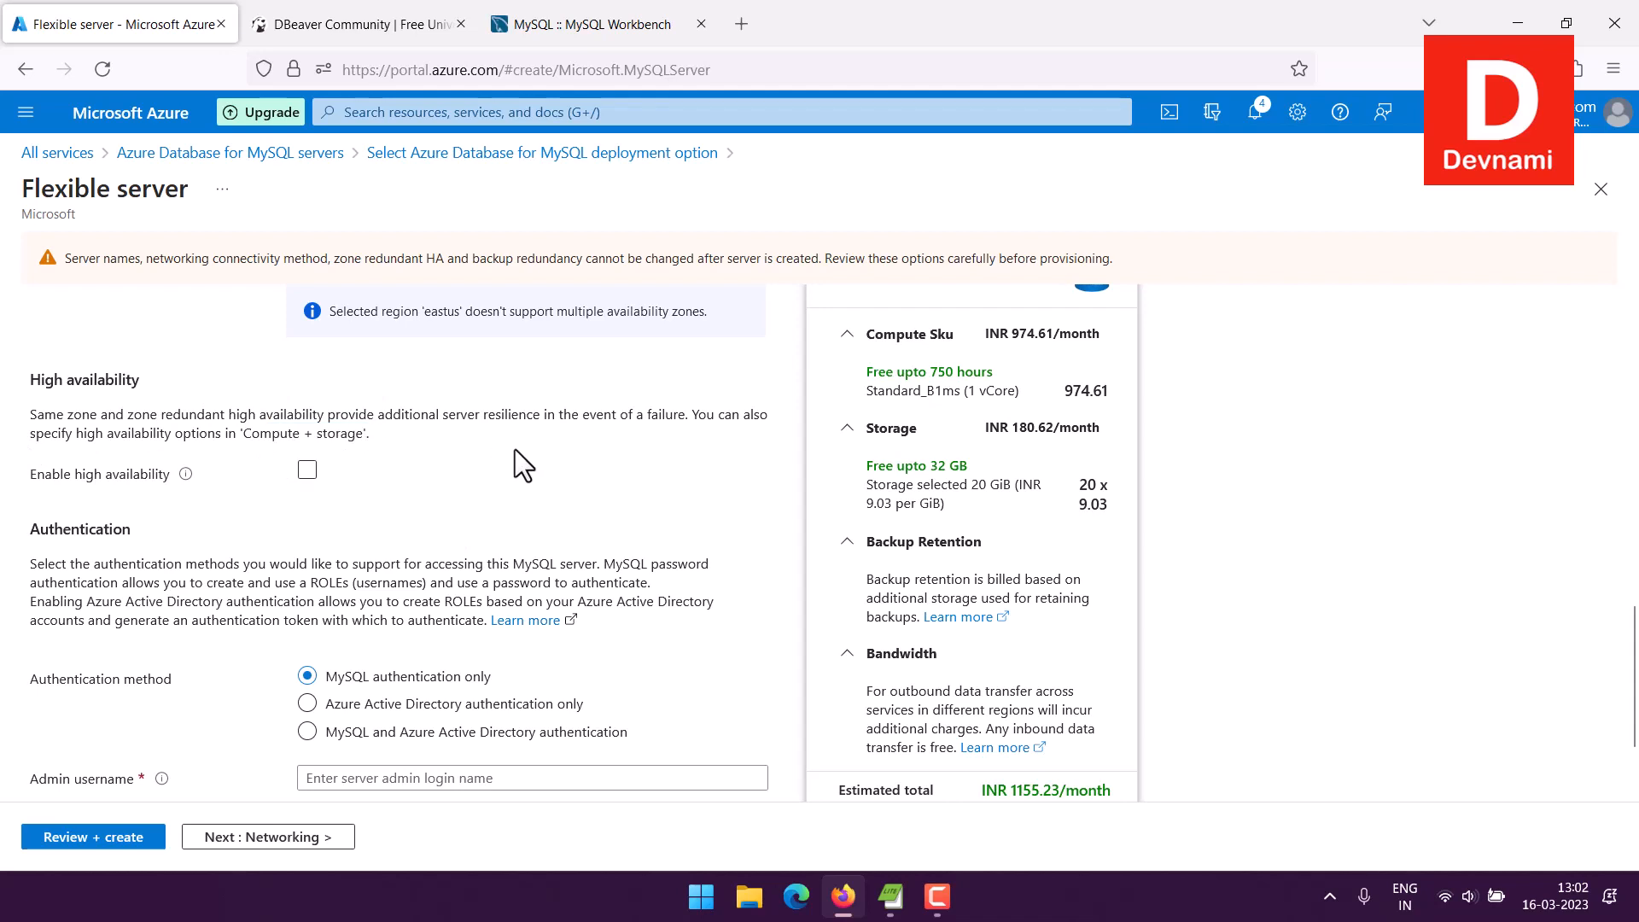
left_click_drag(980, 790, 1043, 791)
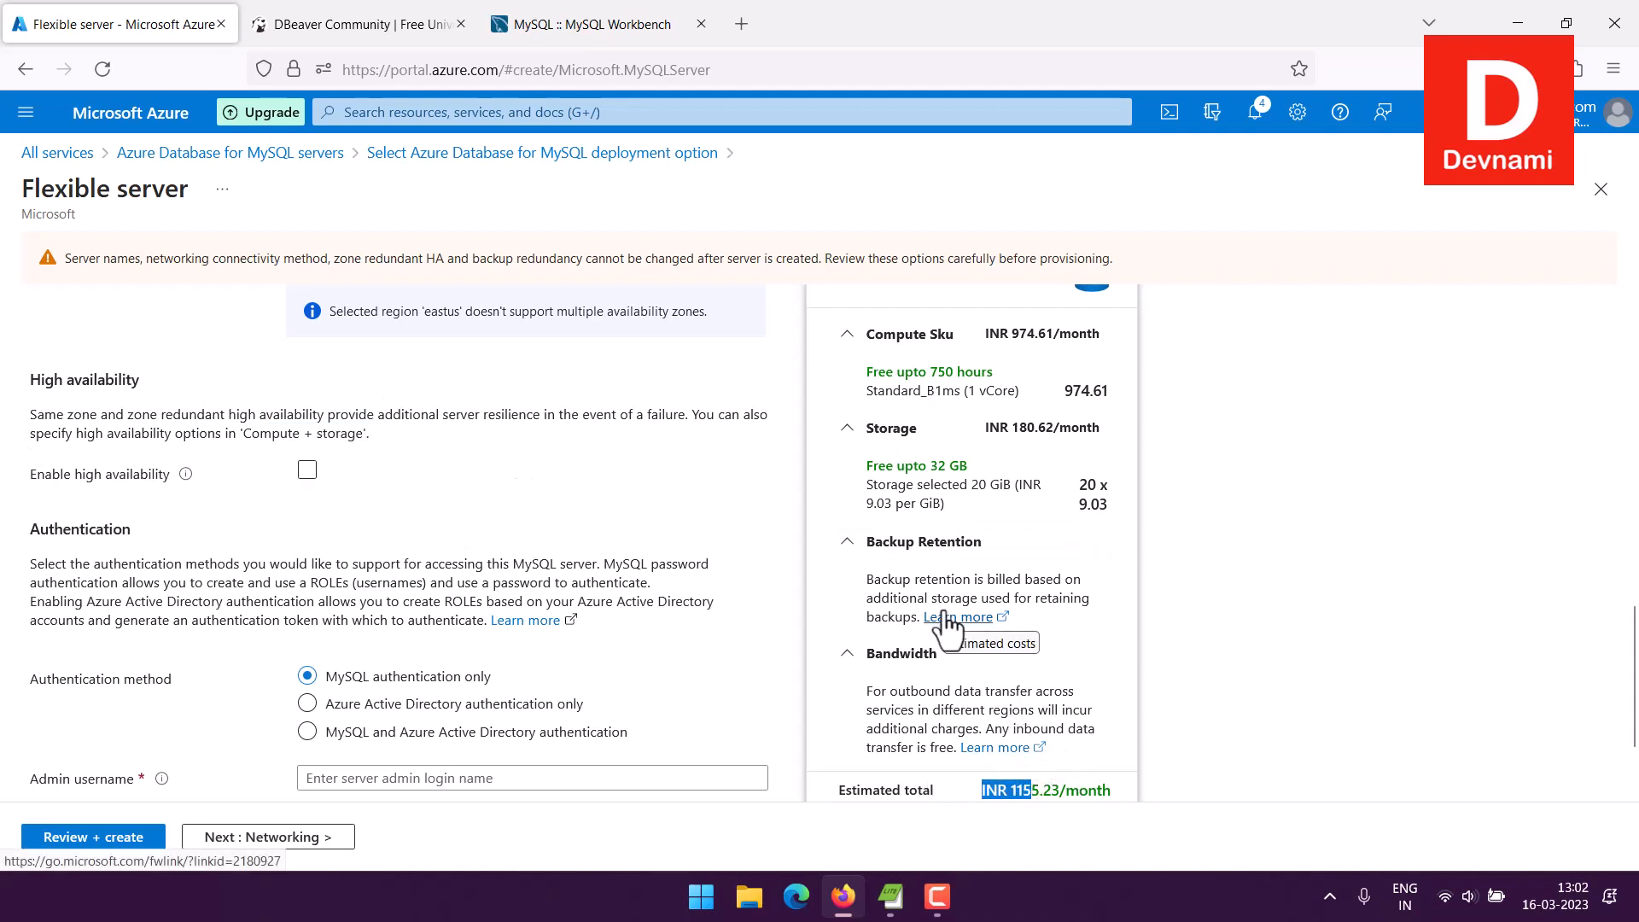
Examine the authentication methods and the admin username and password fields for the new flexible server.
scroll(290, 452, "down", 3)
left_click_drag(25, 393, 134, 397)
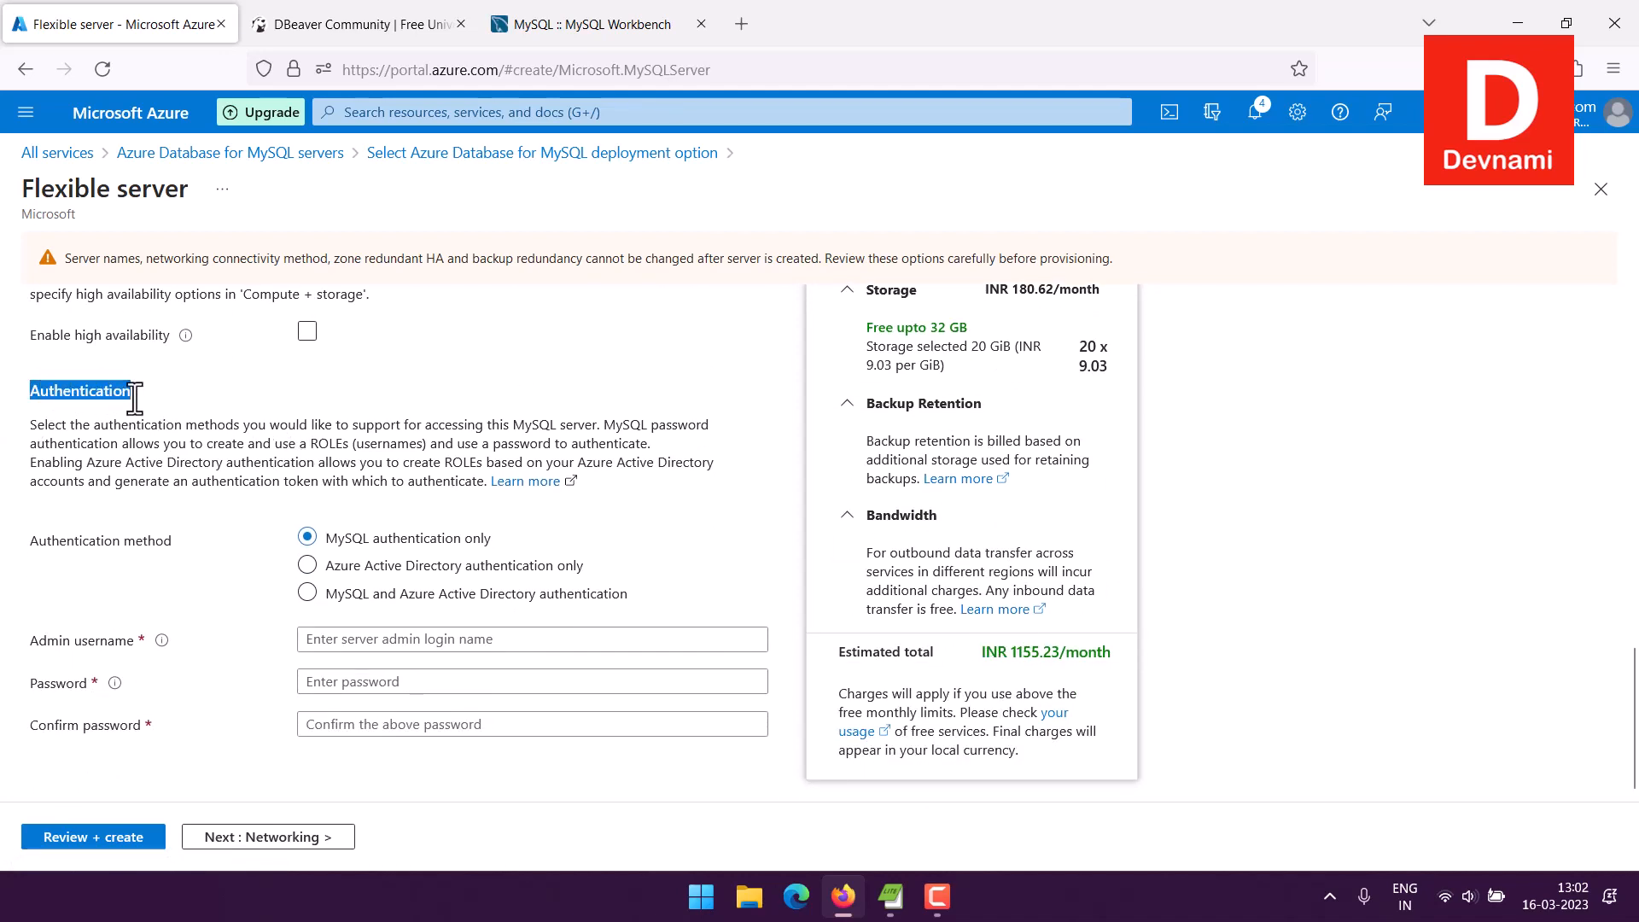
left_click(158, 422)
left_click_drag(37, 424, 681, 475)
left_click(680, 483)
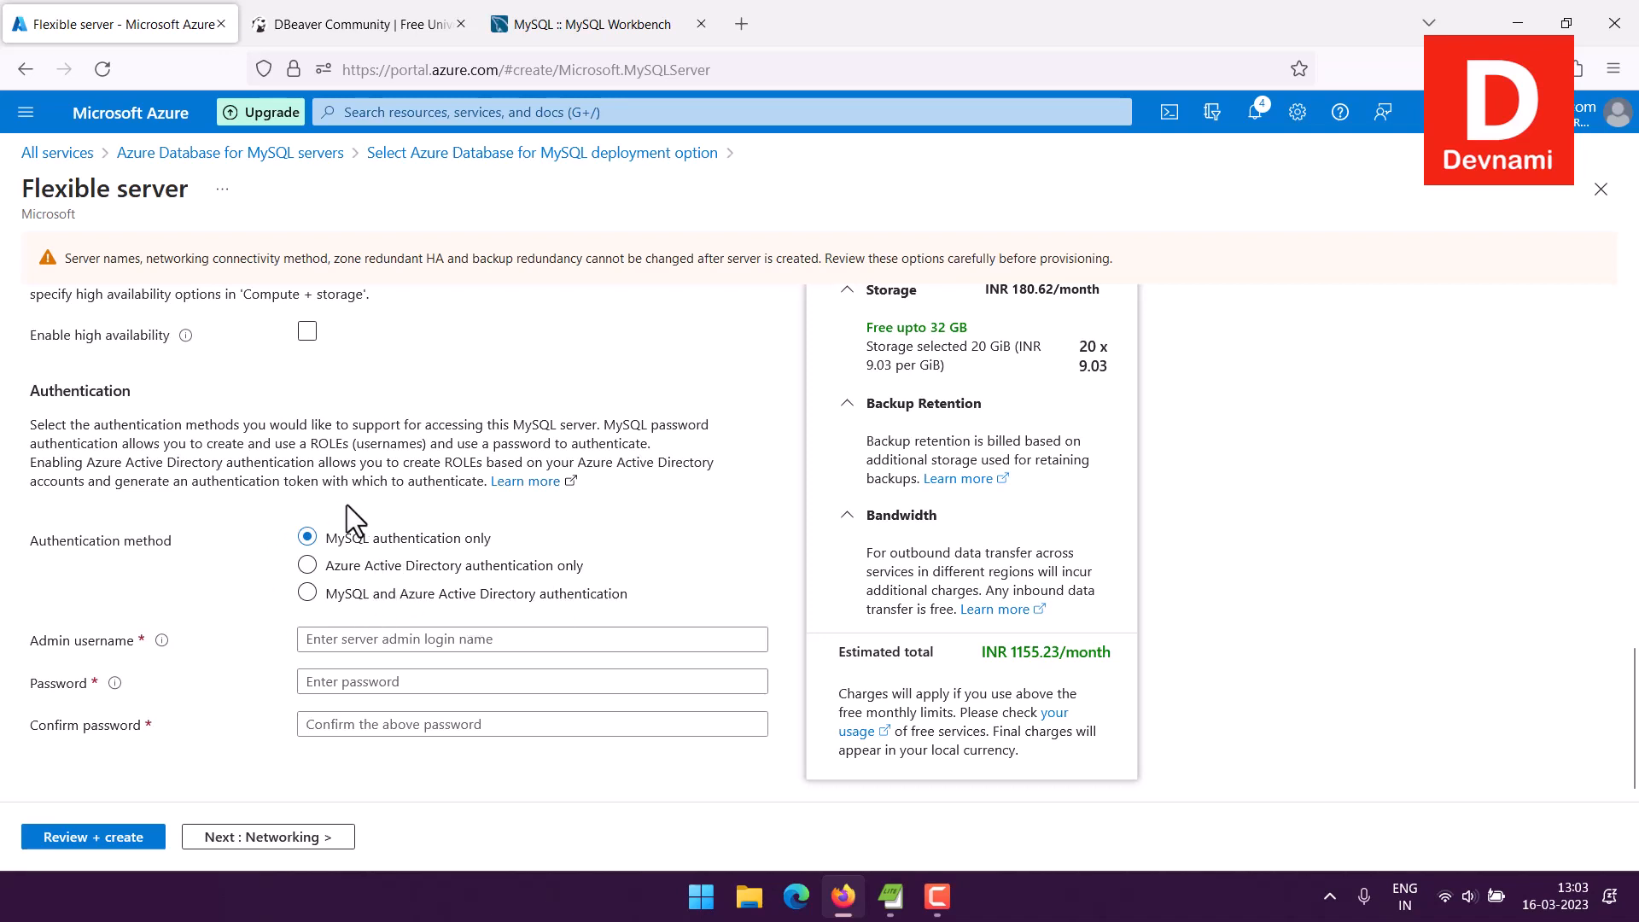
left_click(328, 637)
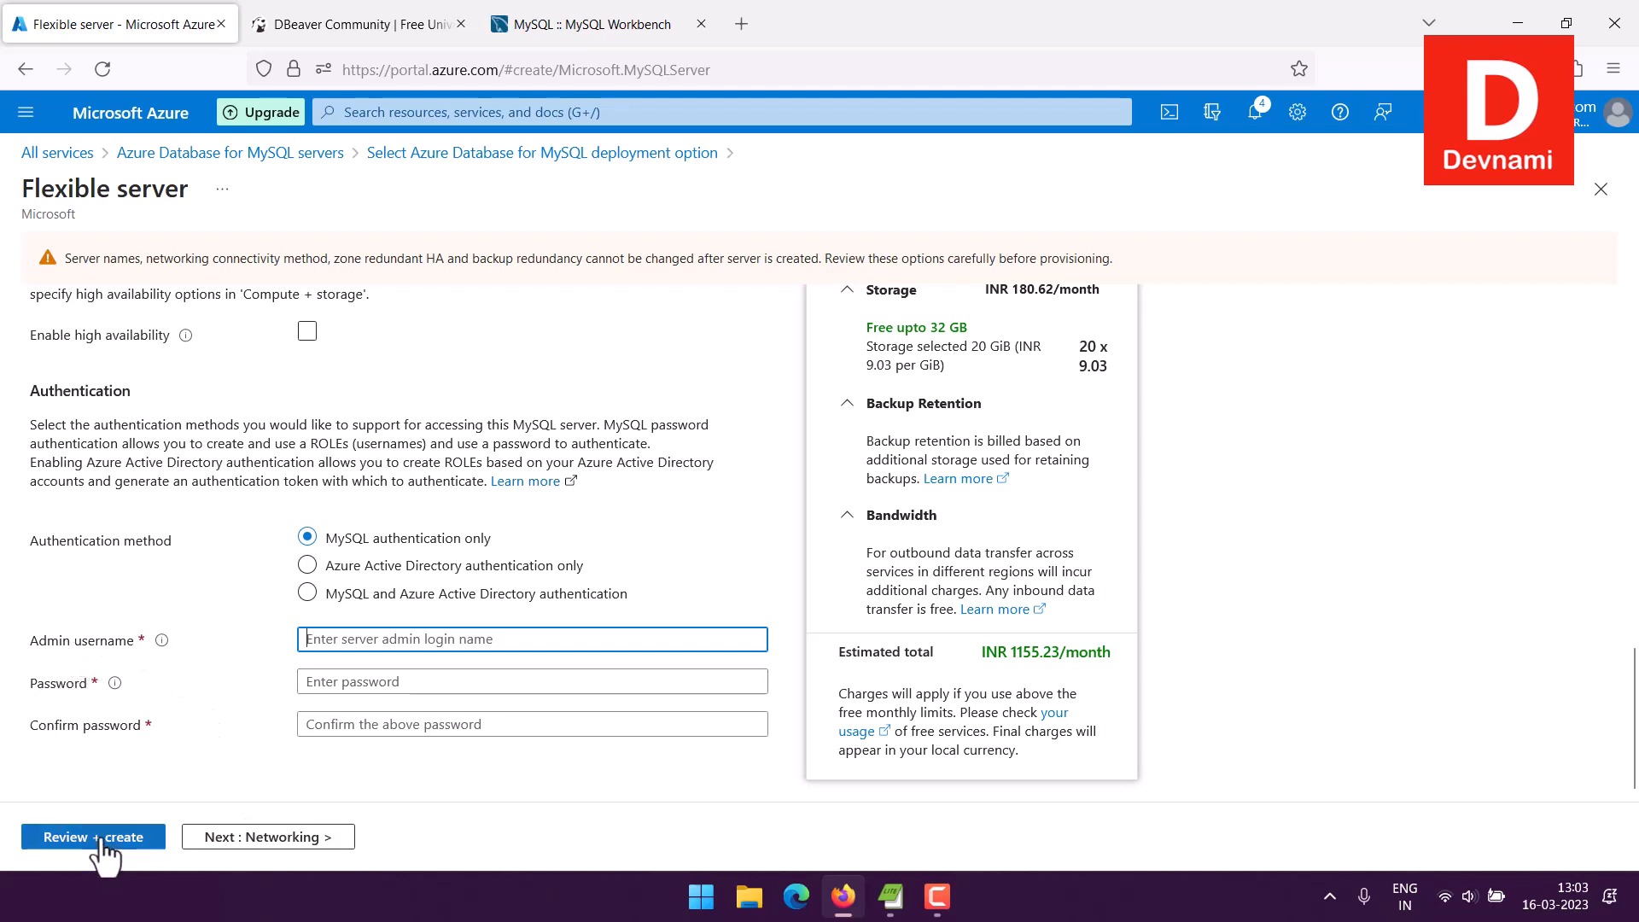
Leave the unfinished server creation form and open the overview of the existing mysqldevdb server with the server list collapsed.
left_click(269, 159)
left_click(907, 517)
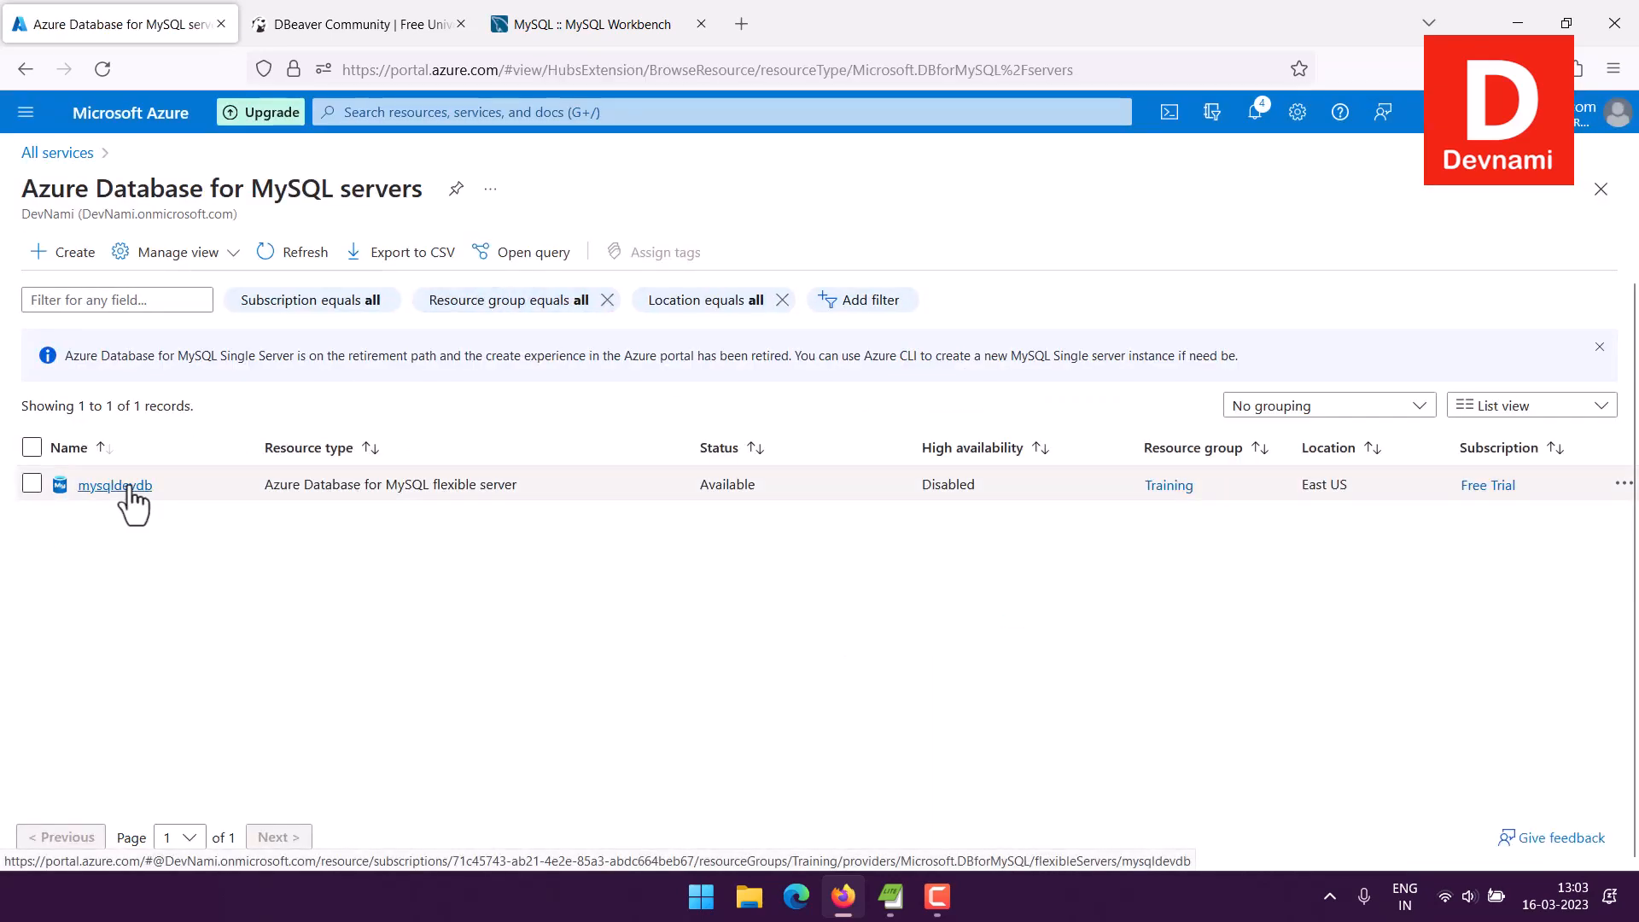
left_click(130, 486)
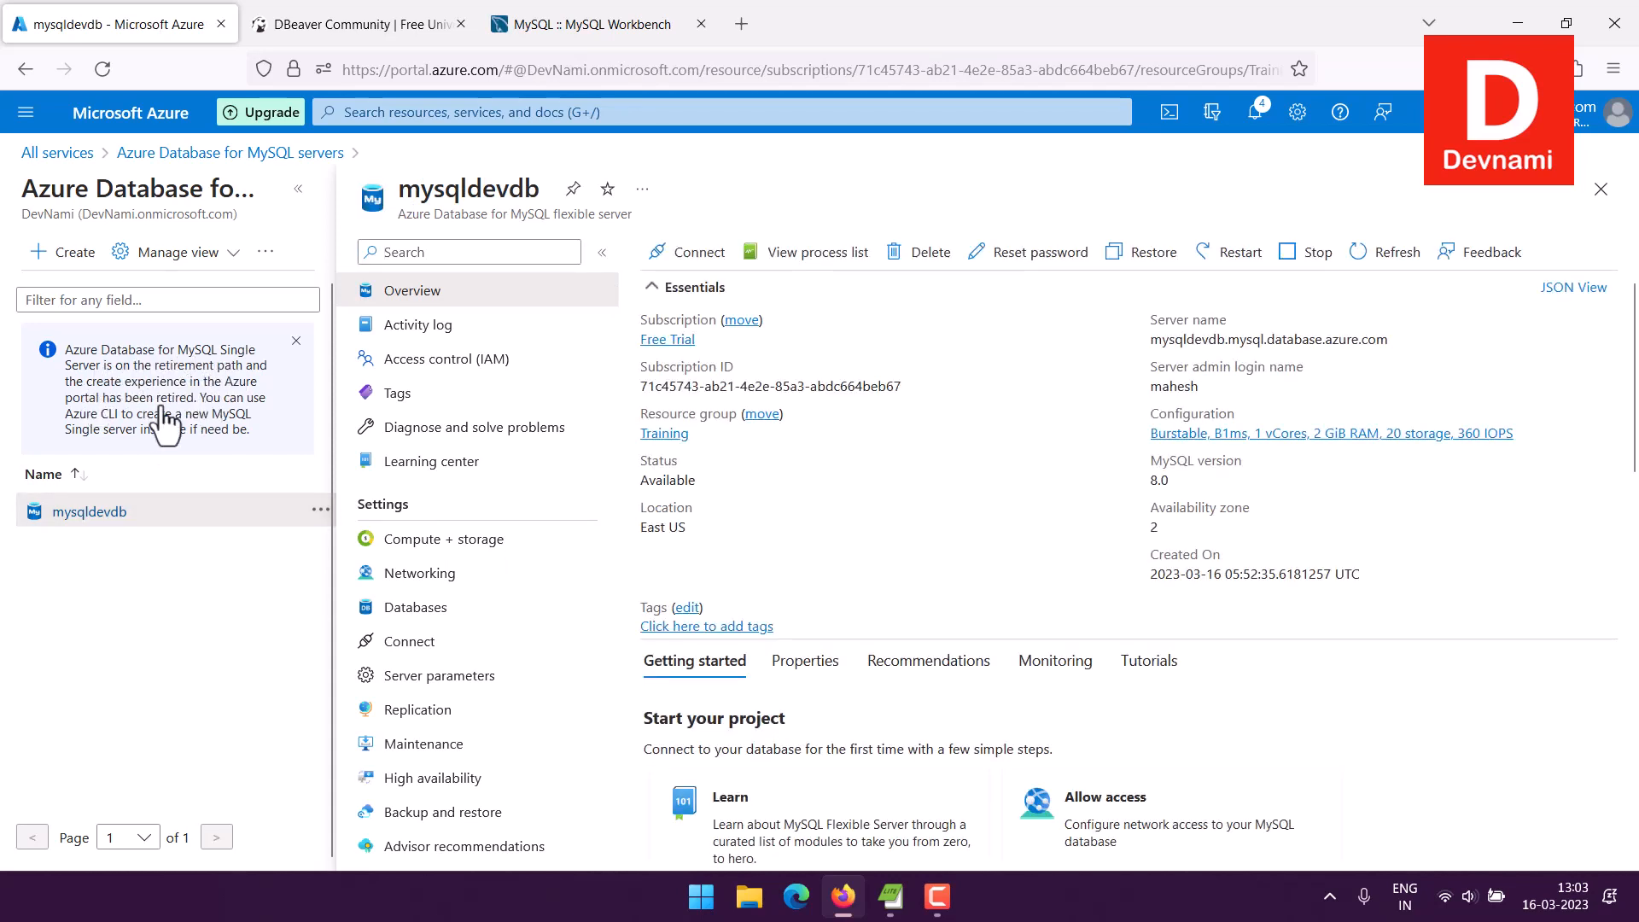
left_click(299, 190)
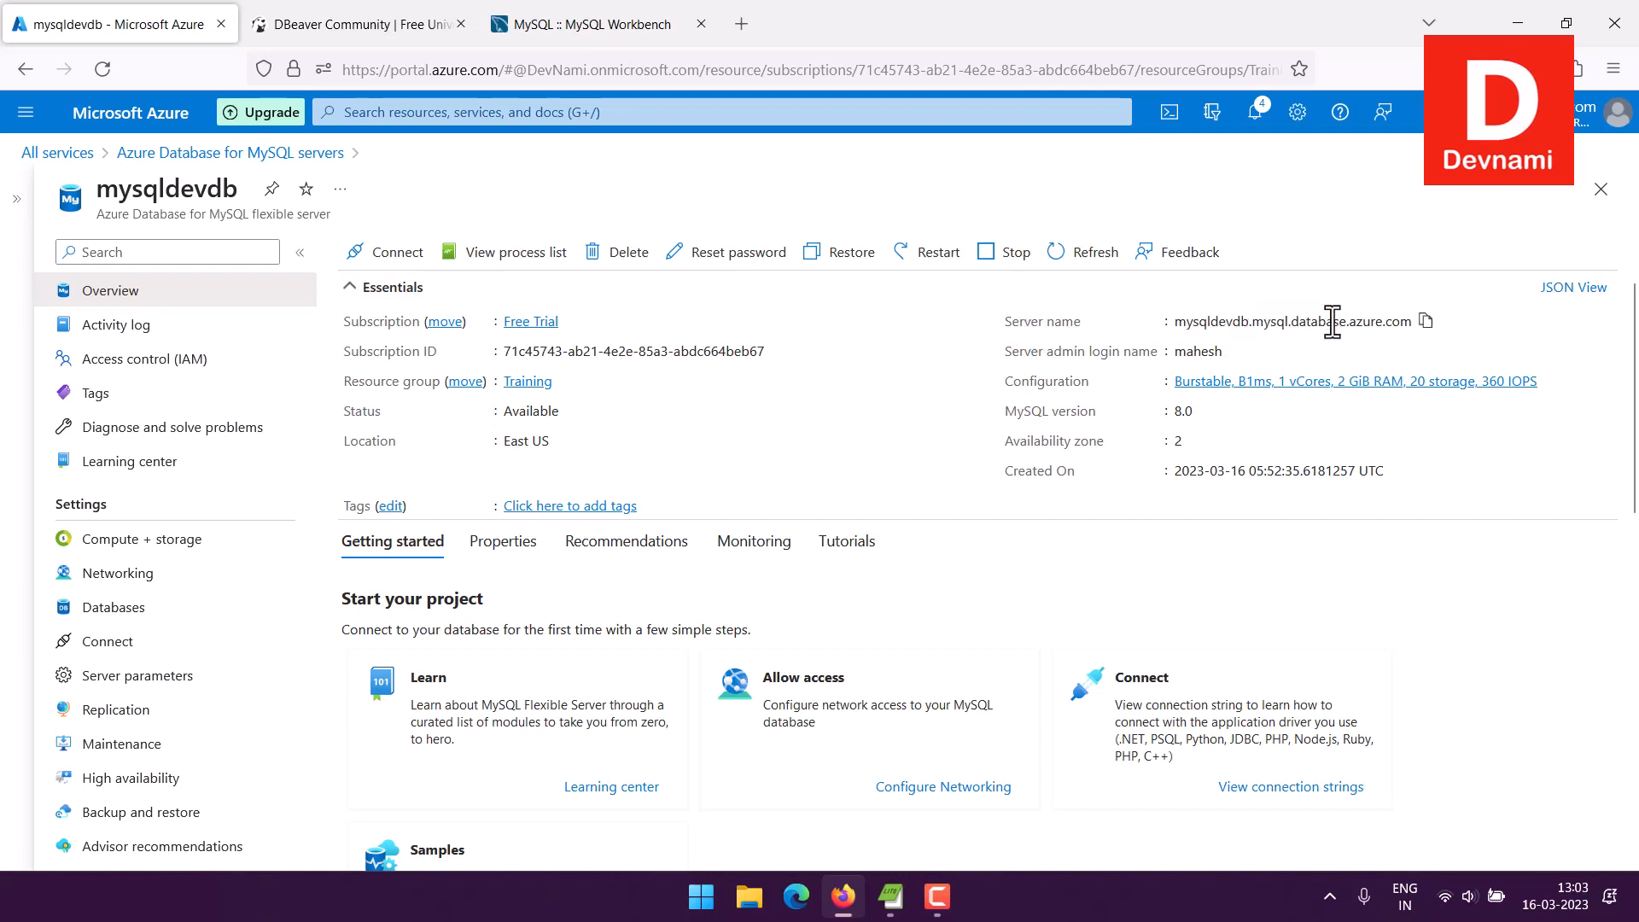
left_click_drag(1187, 351, 1201, 351)
left_click(1203, 352)
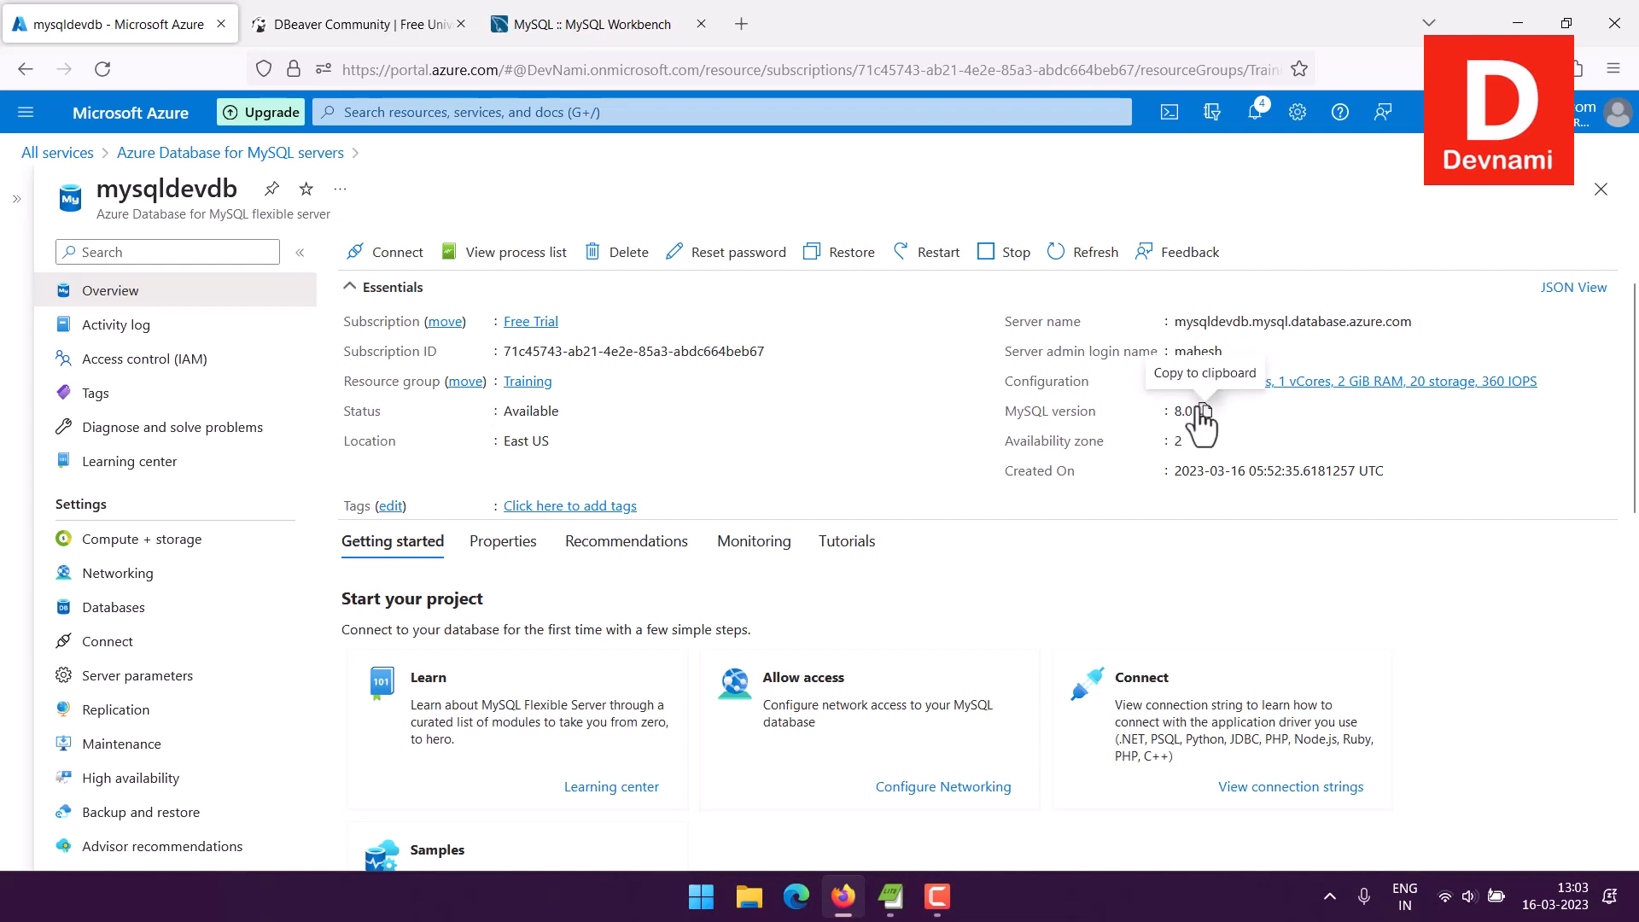
Examine mysqldevdb's networking settings, including the connectivity method and firewall rules.
left_click(149, 576)
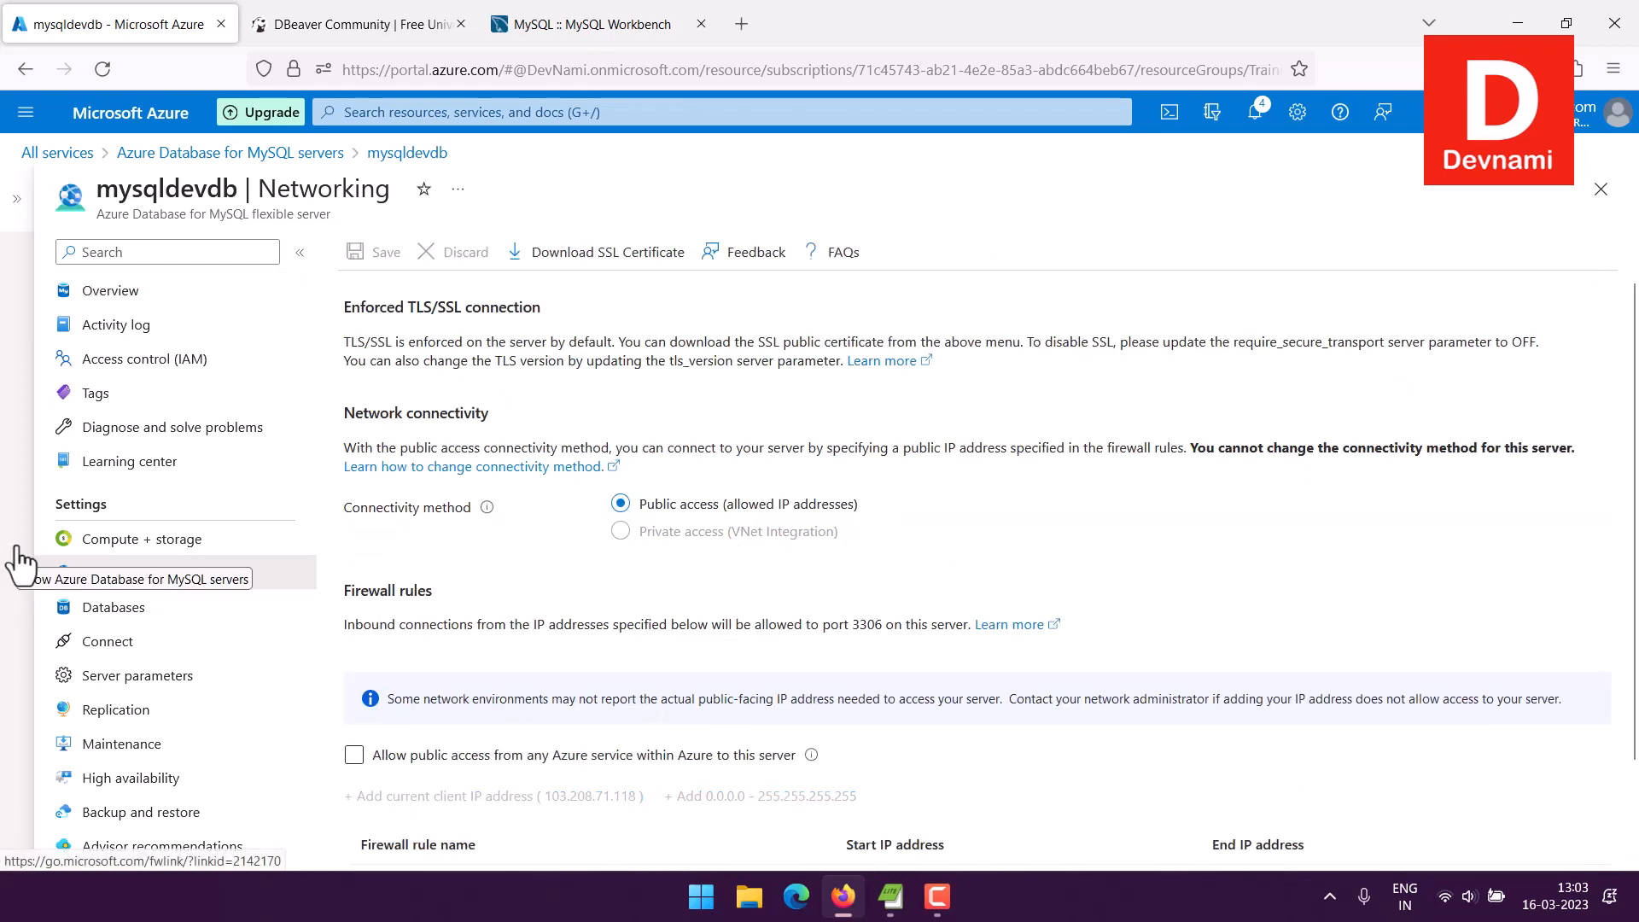
scroll(392, 524, "down", 3)
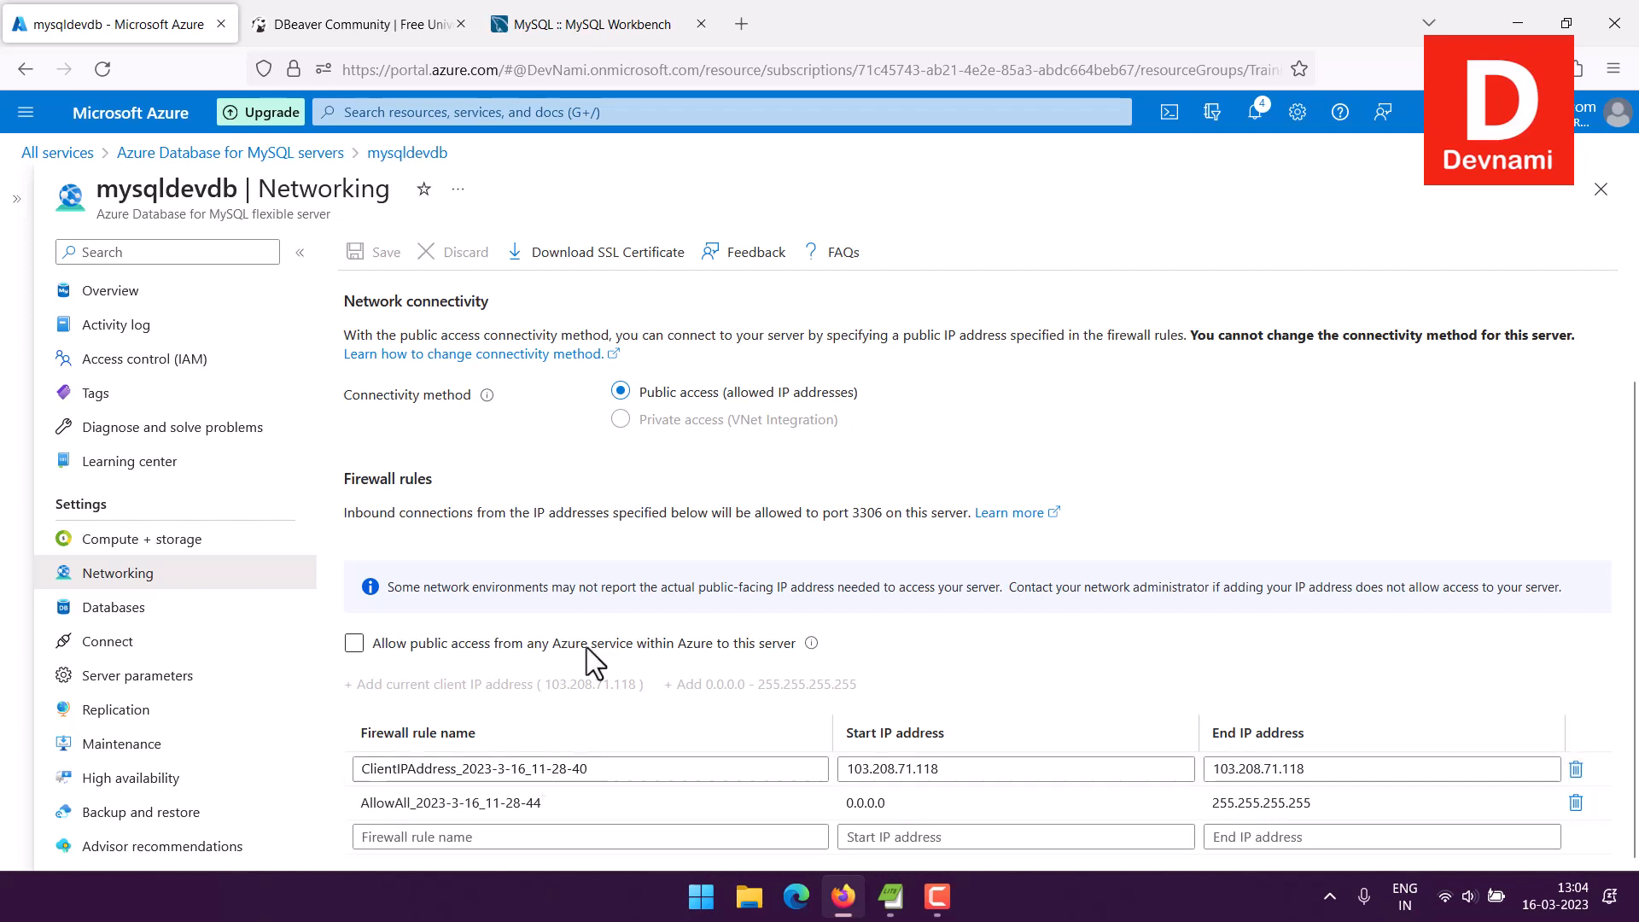
scroll(811, 428, "up", 2)
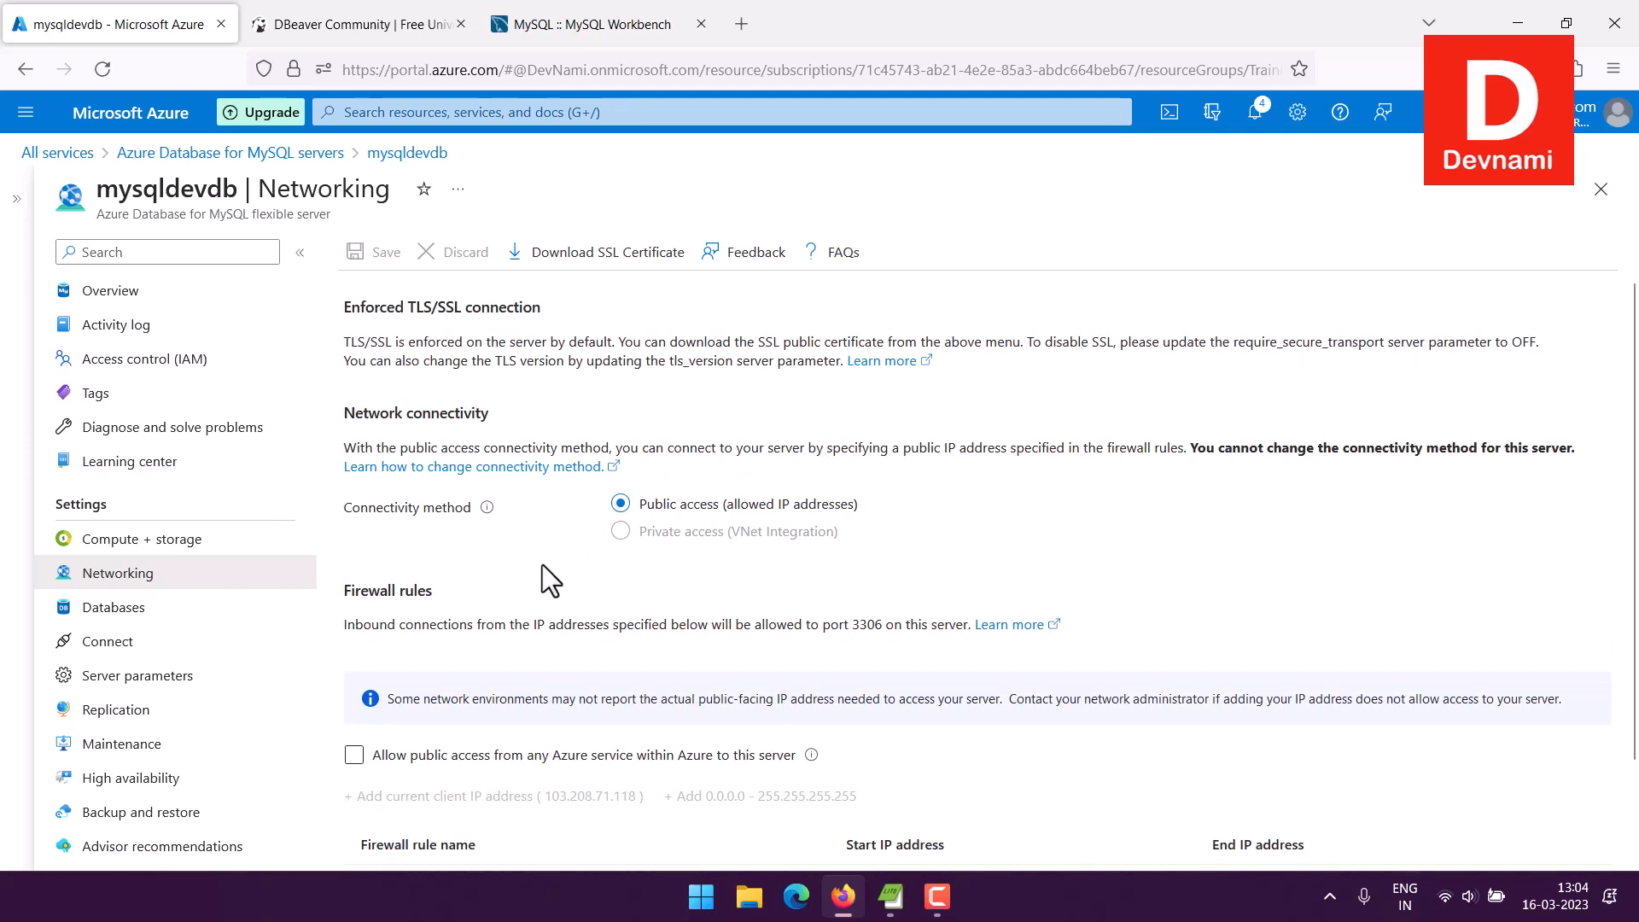
scroll(551, 559, "down", 2)
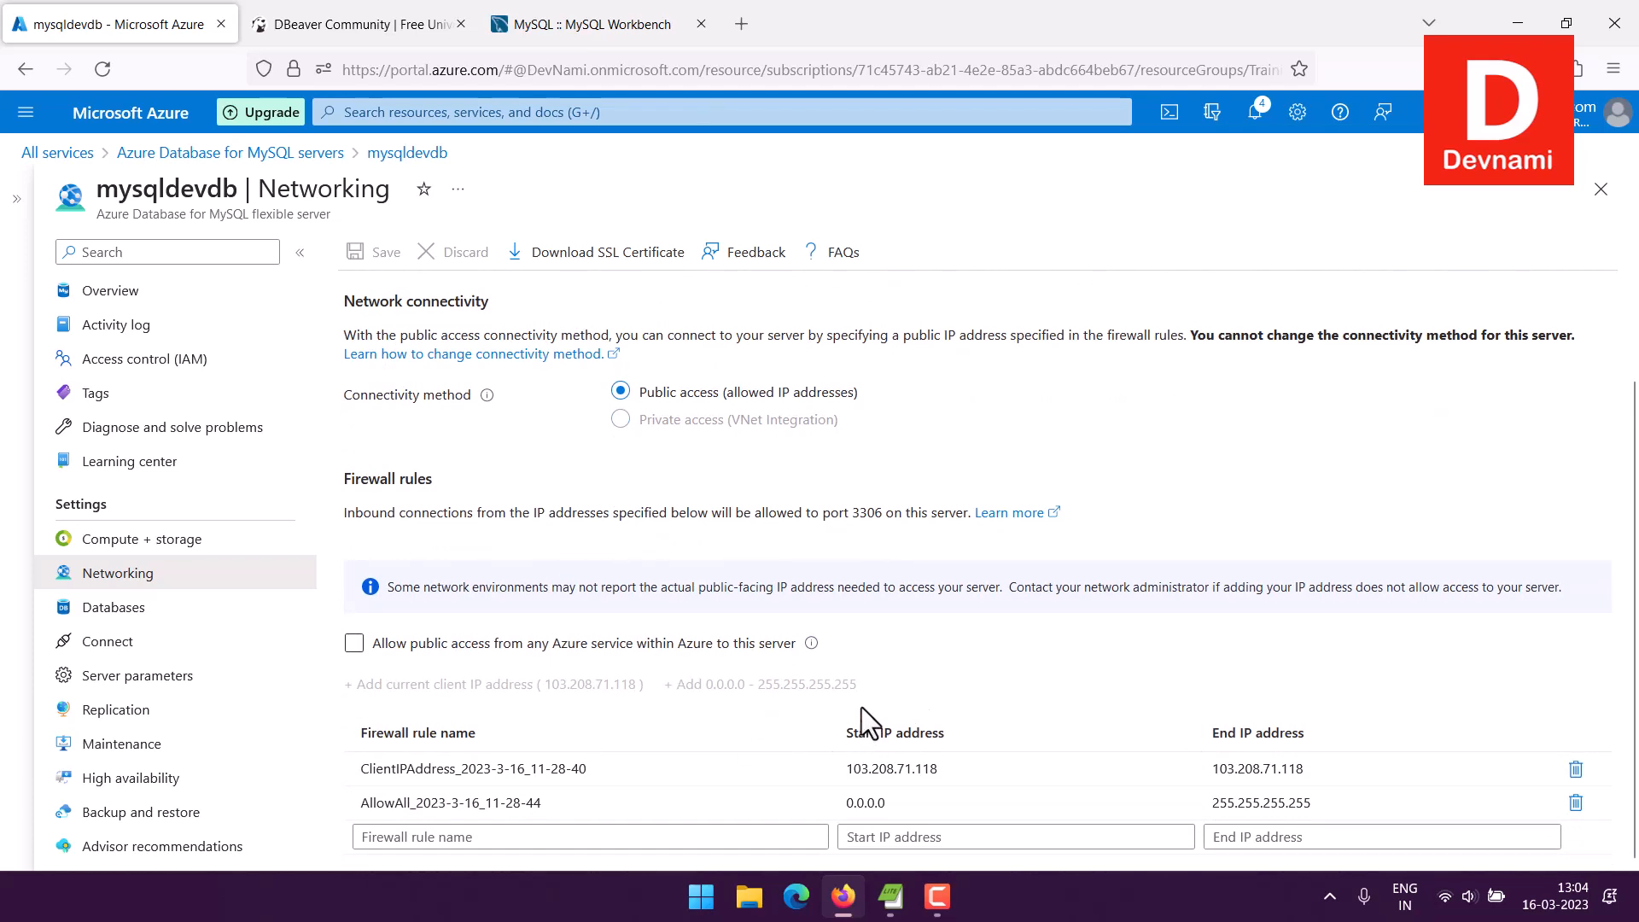
Return to mysqldevdb's overview and launch DBeaver.
left_click(129, 291)
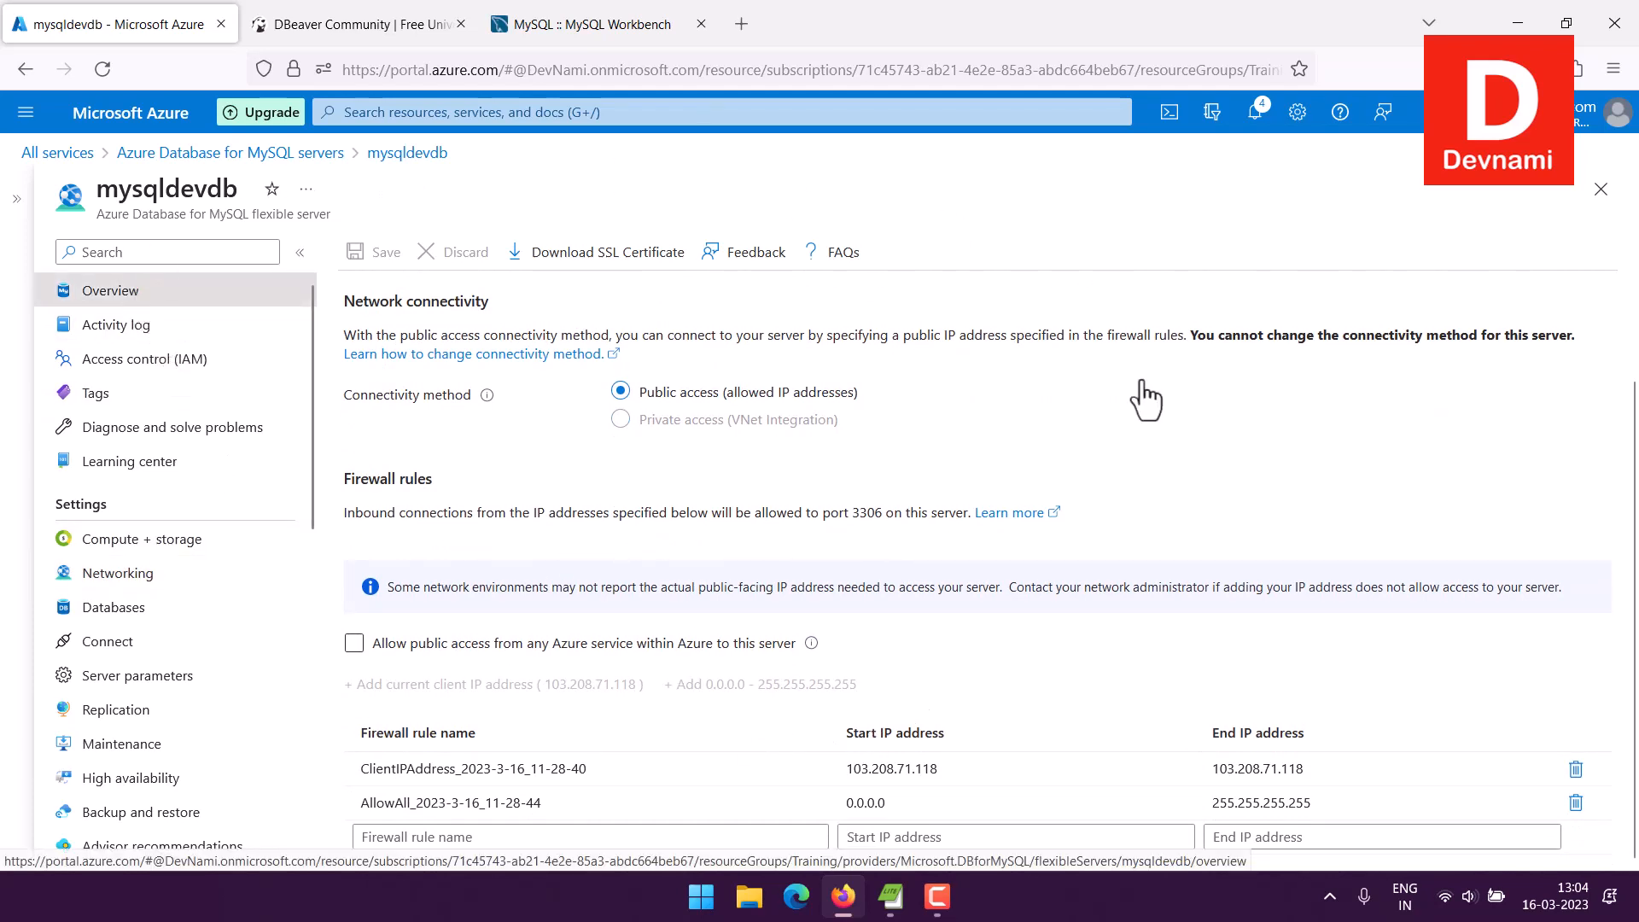
left_click(355, 21)
left_click(100, 23)
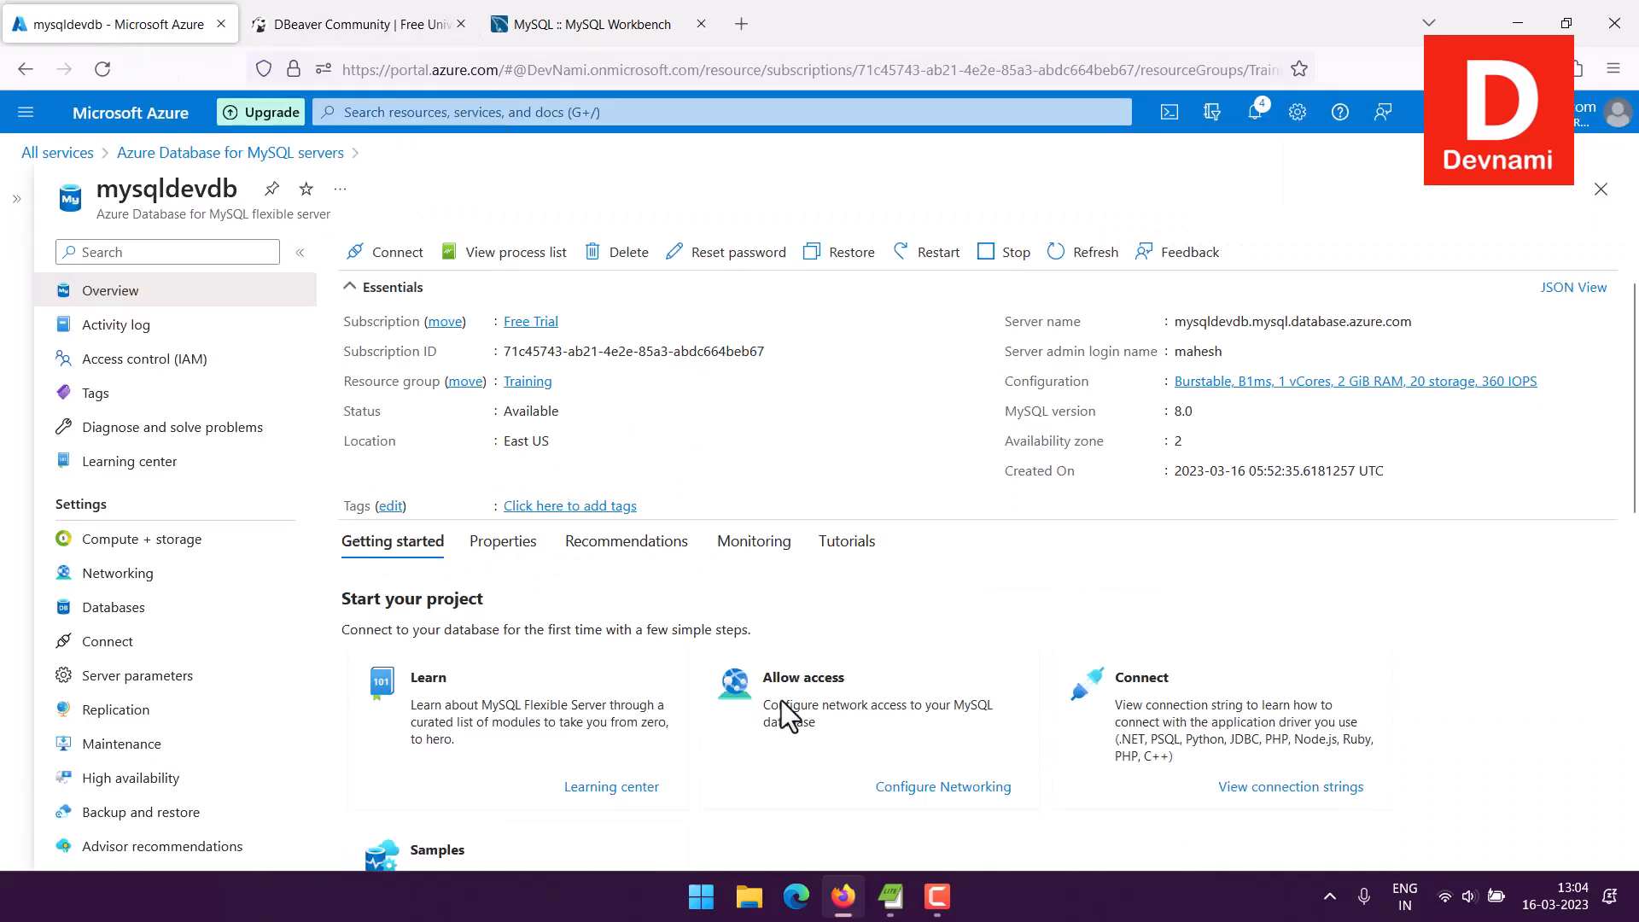
left_click(708, 901)
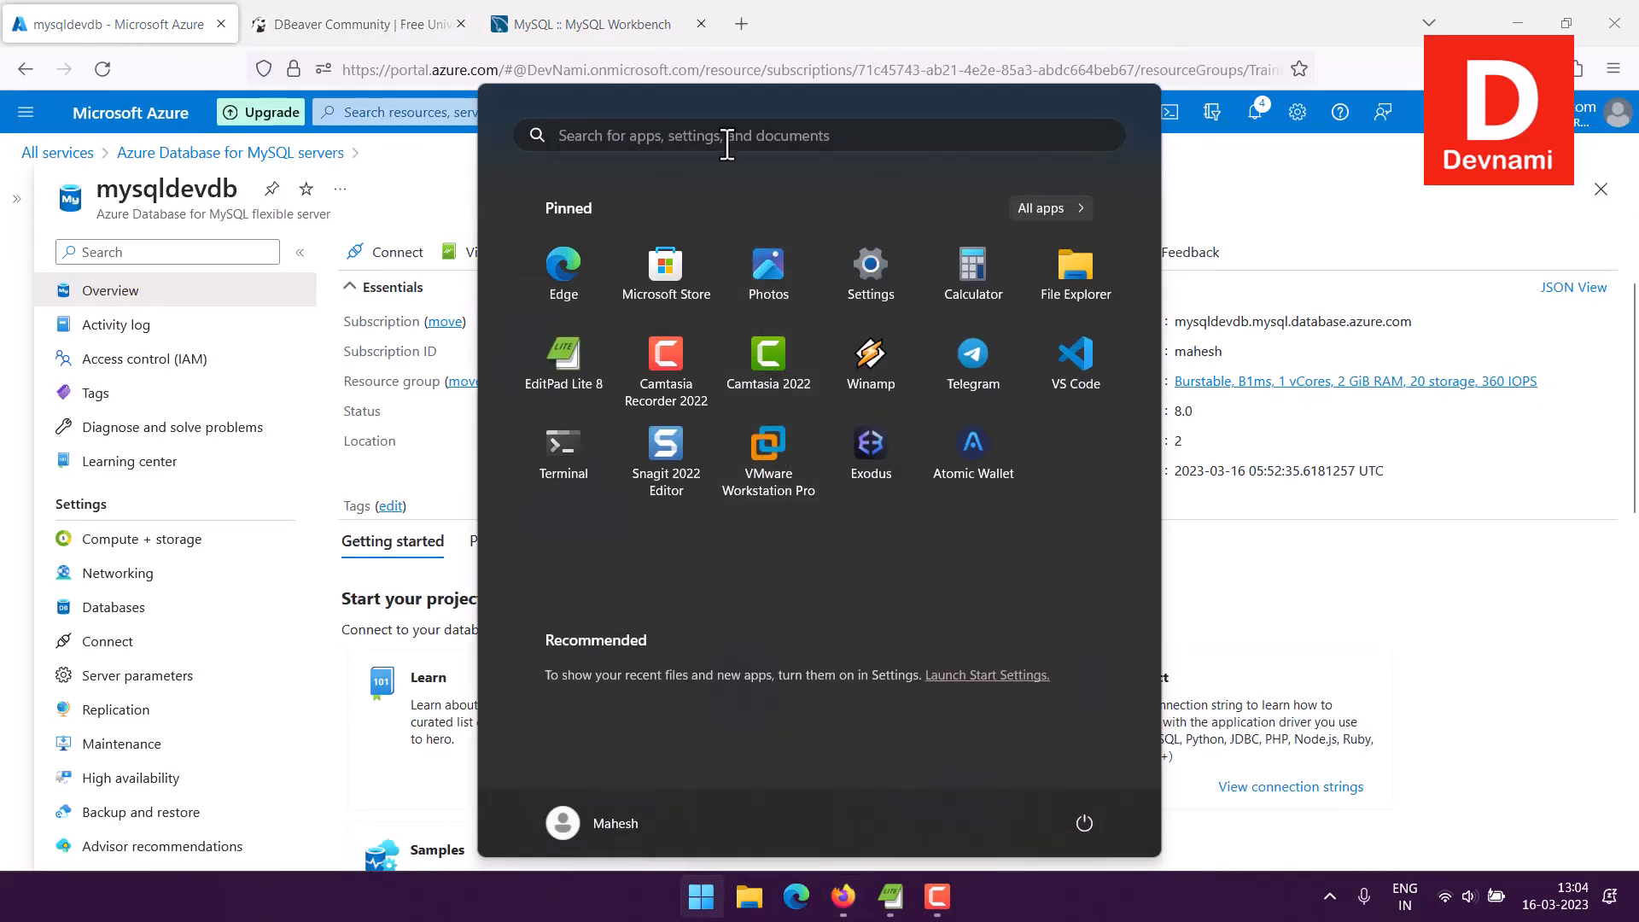
left_click(726, 136)
type("dbeaver")
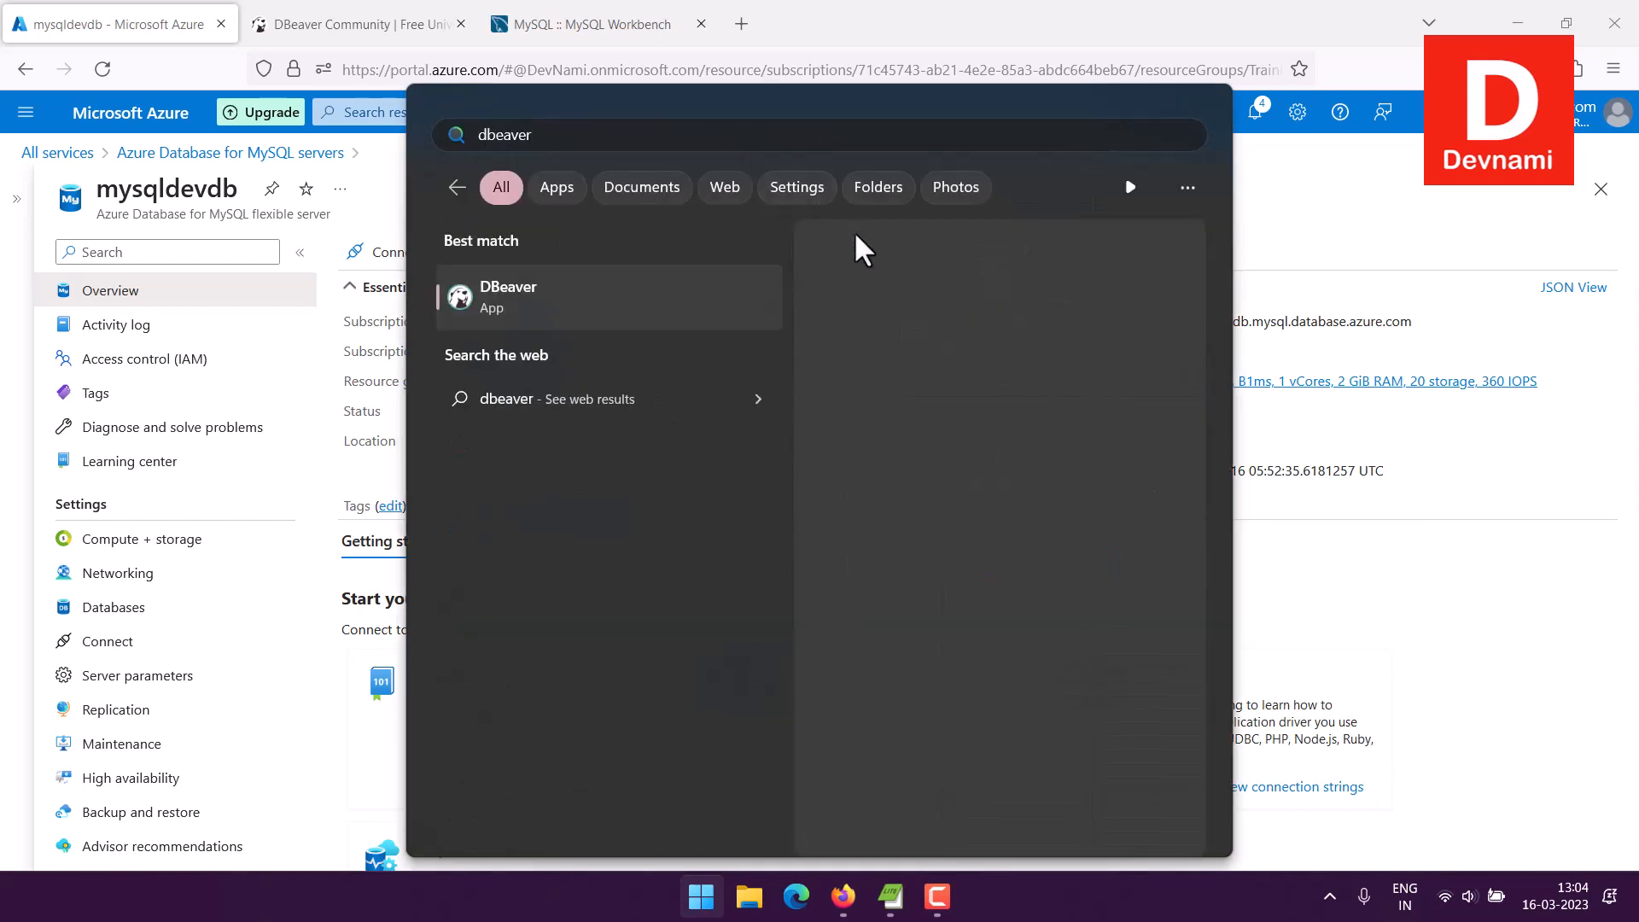
left_click(908, 439)
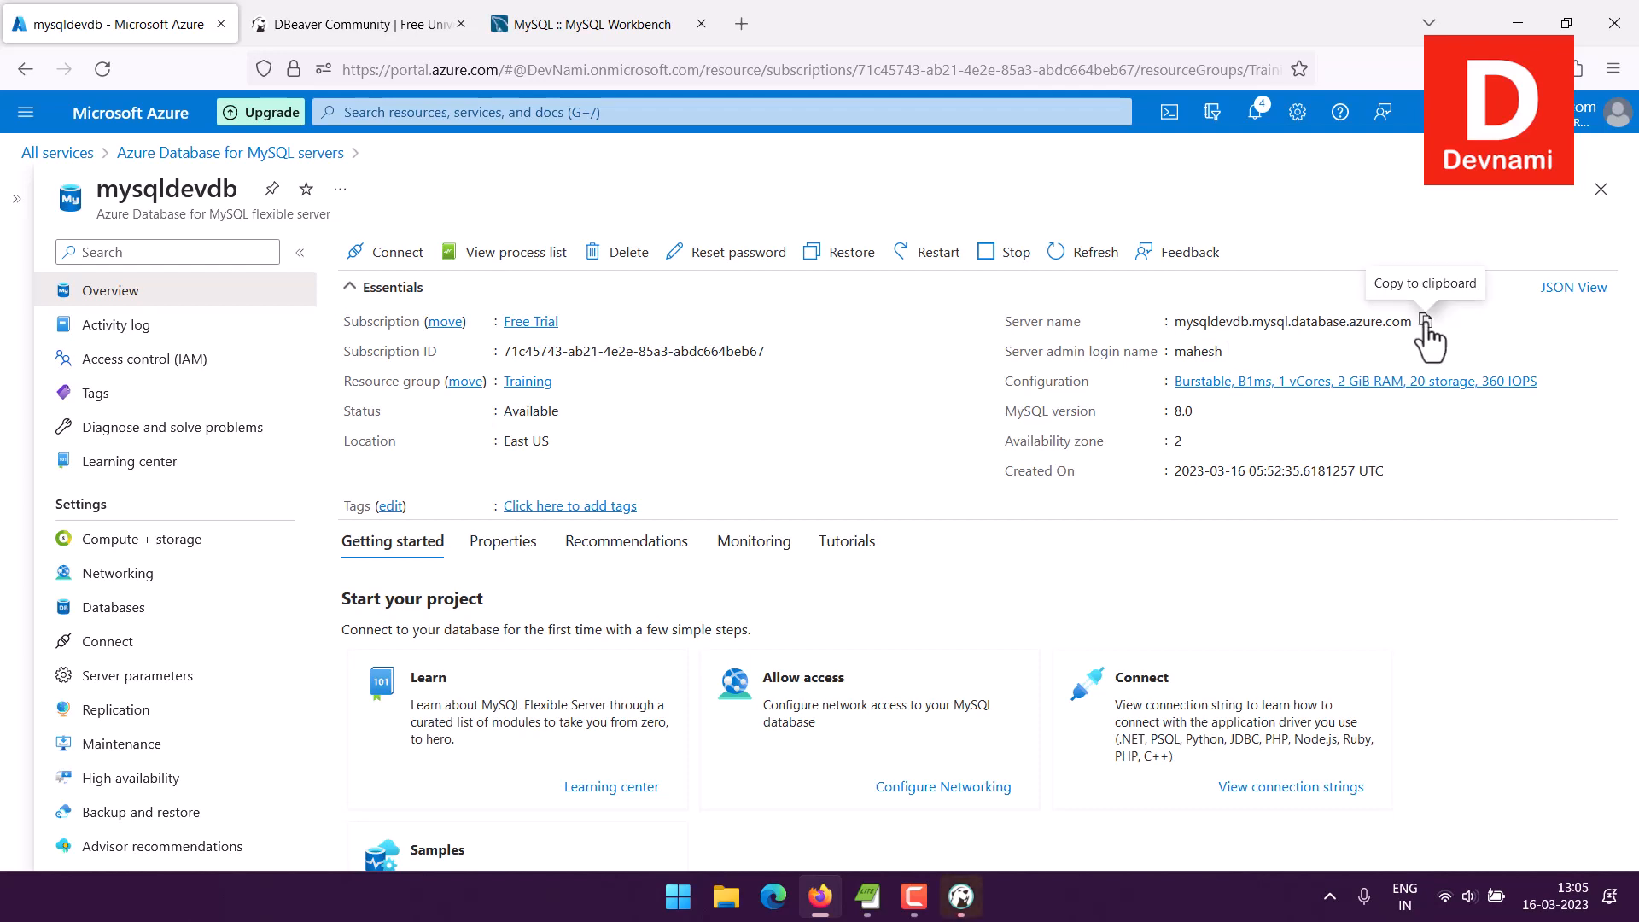
Switch to the DBeaver window and dismiss its version update notice and tip of the day.
left_click(963, 898)
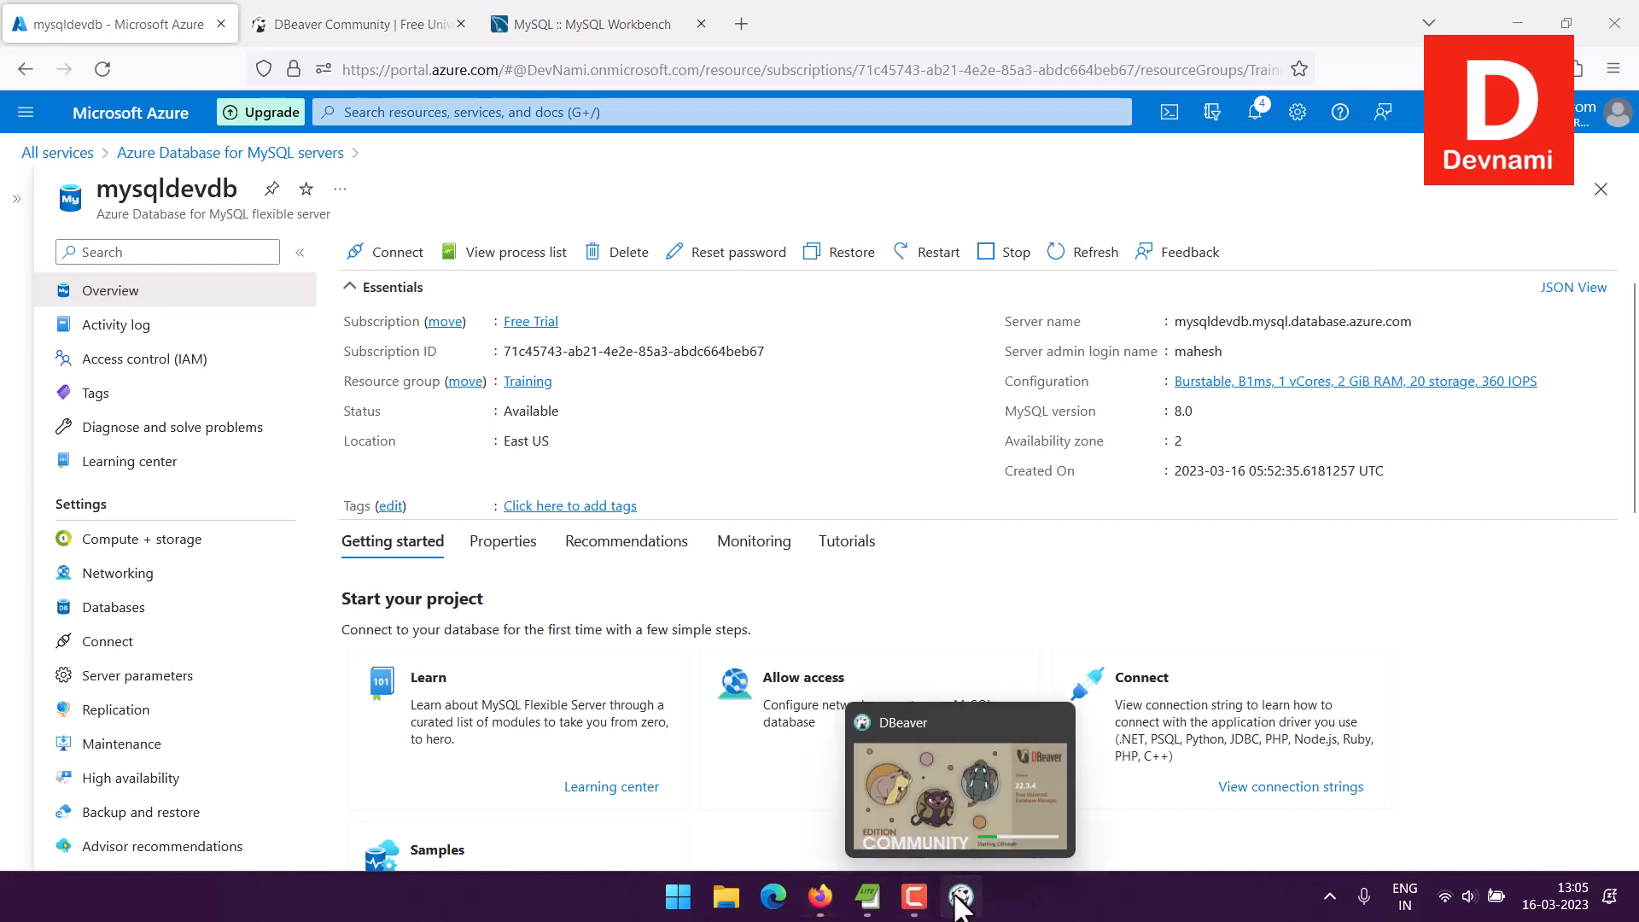
mouse_move(963, 898)
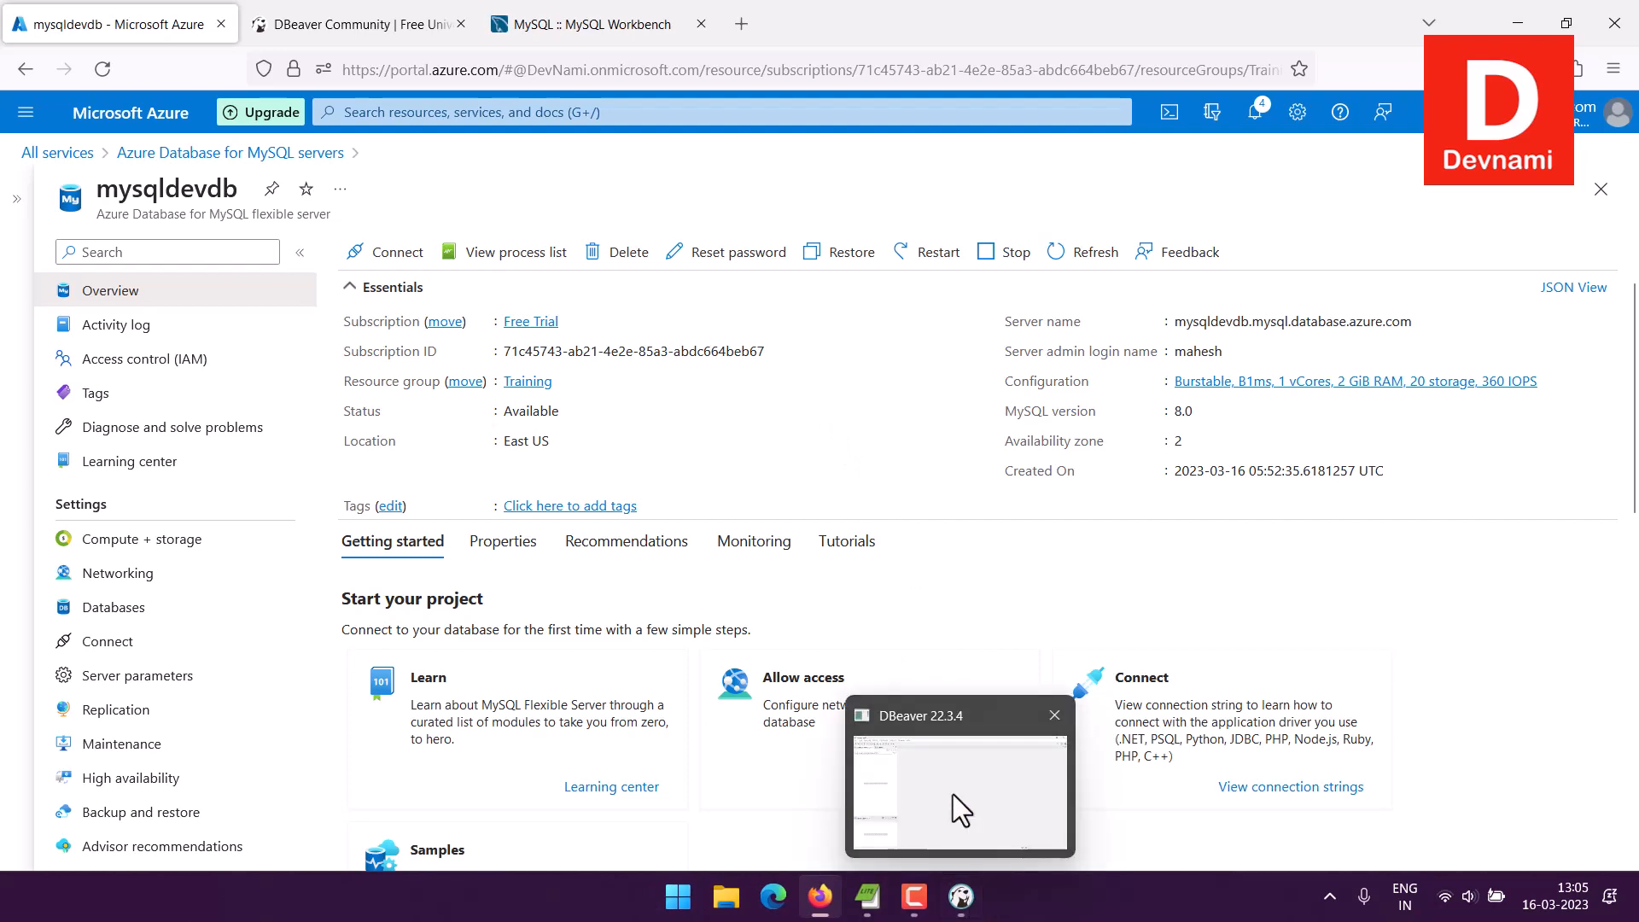
left_click(952, 796)
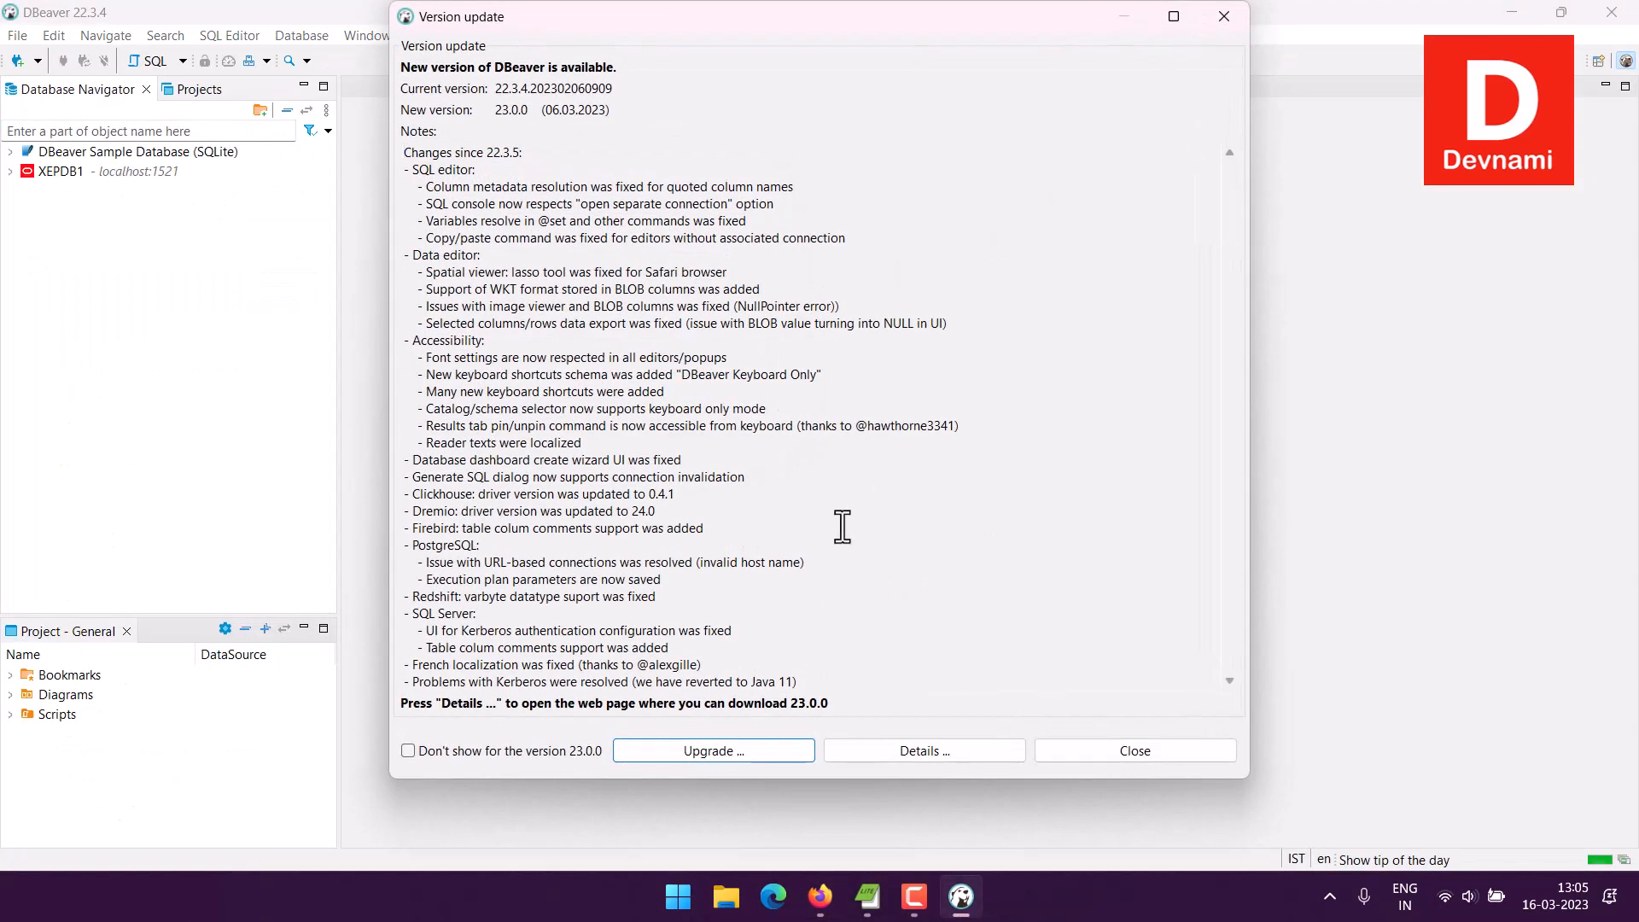
left_click(1170, 754)
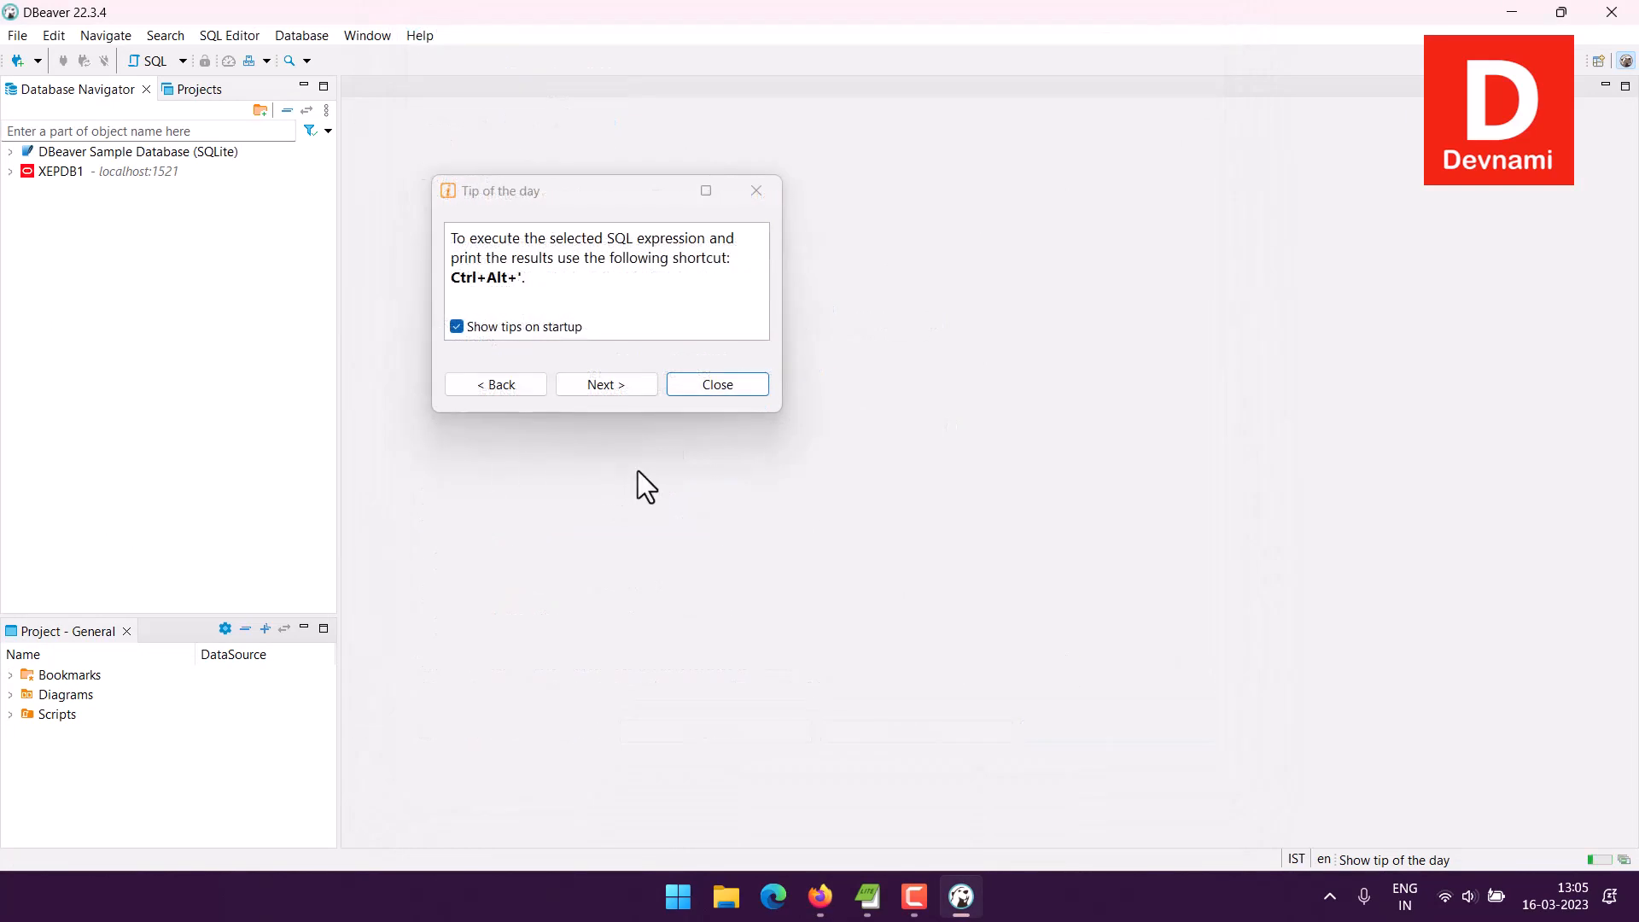
left_click(717, 385)
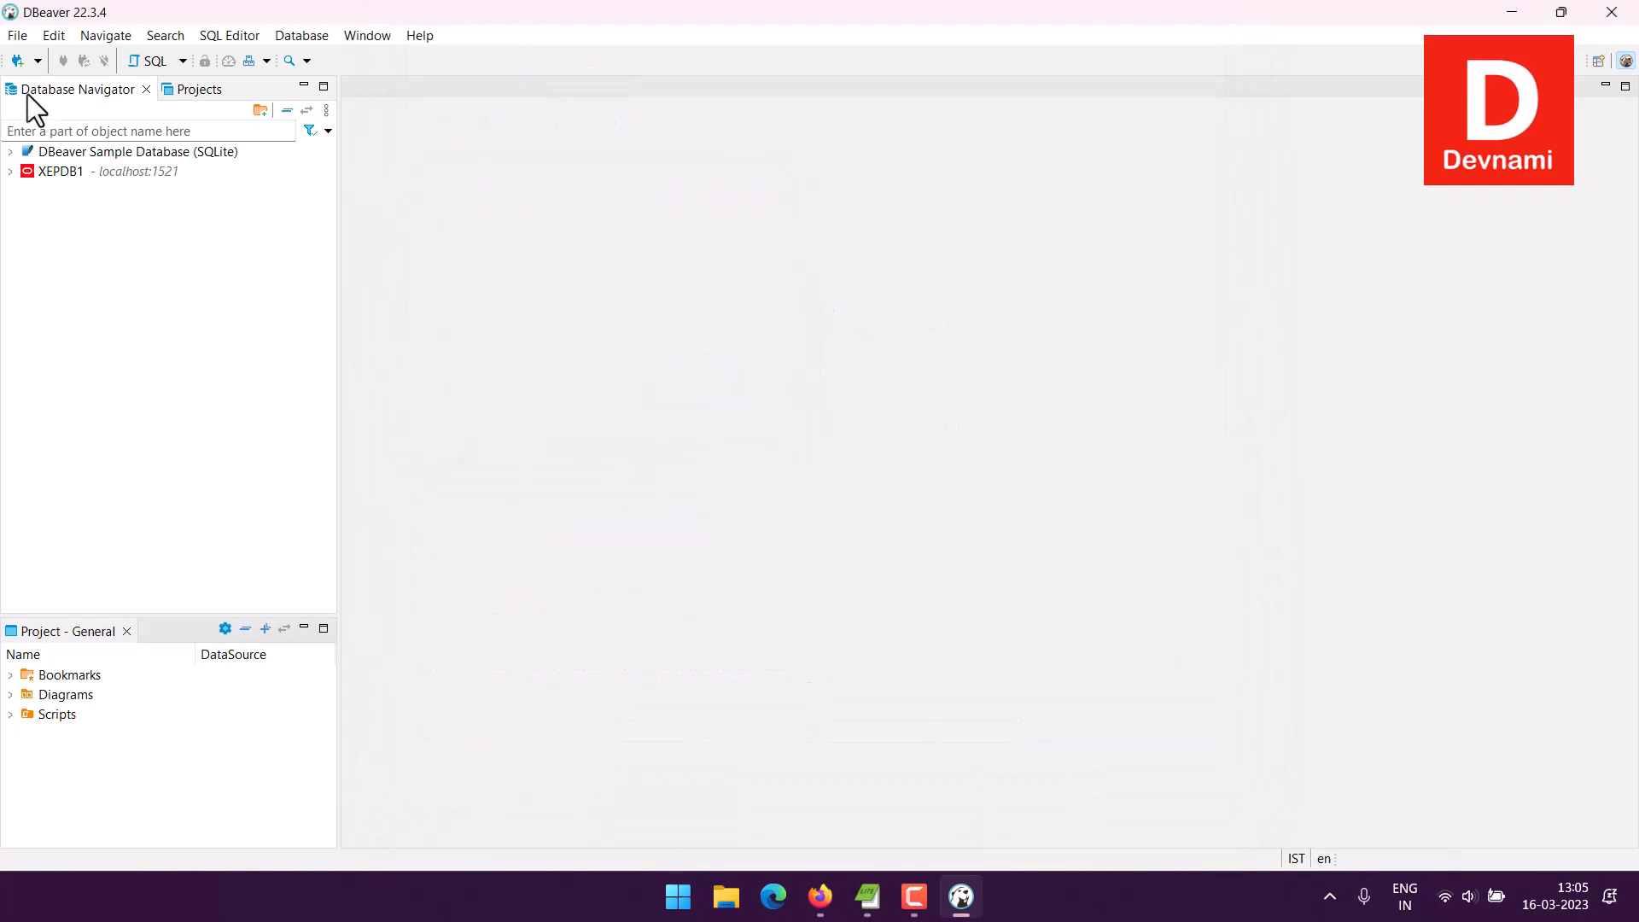
Start a new database connection in DBeaver with MySQL as the database type.
left_click(37, 61)
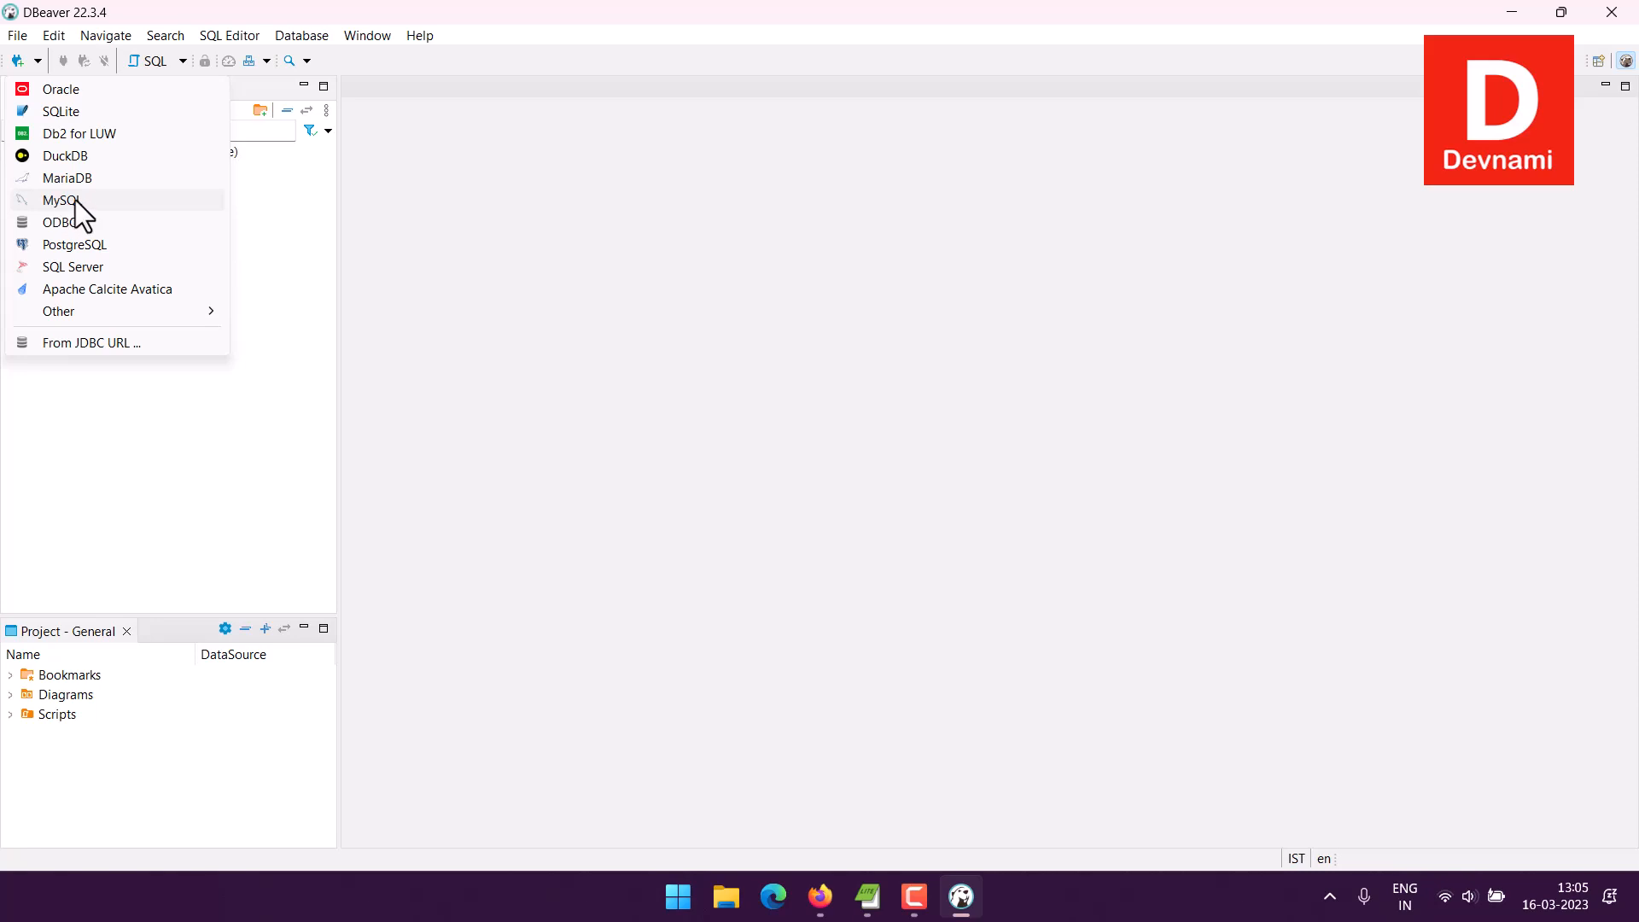
mouse_move(124, 314)
mouse_move(181, 311)
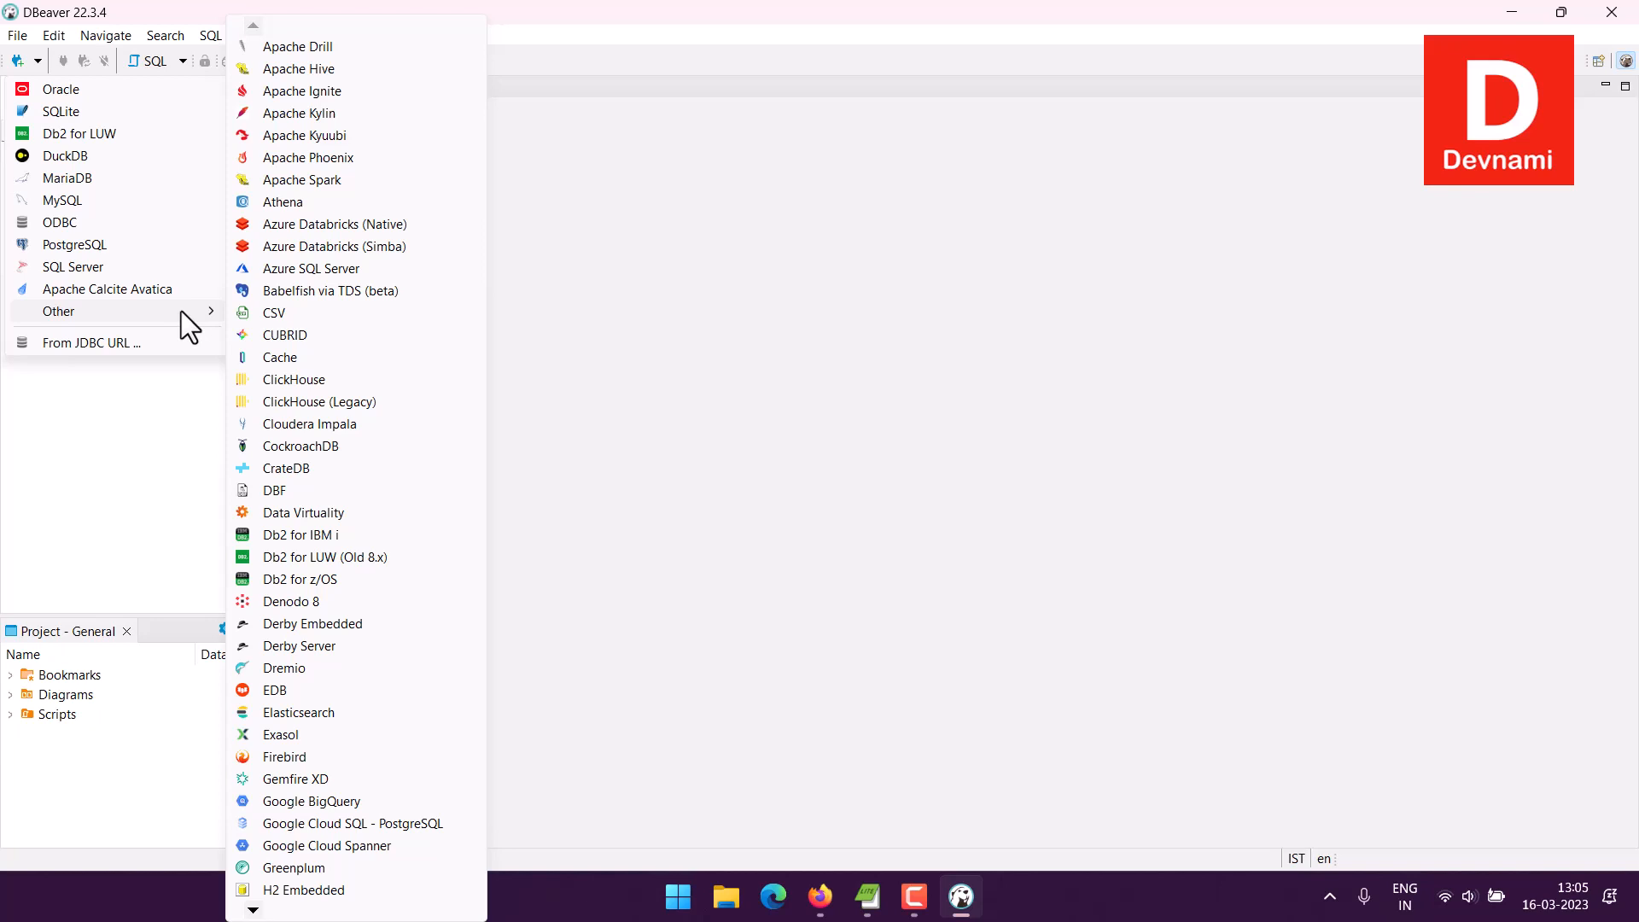
left_click(68, 201)
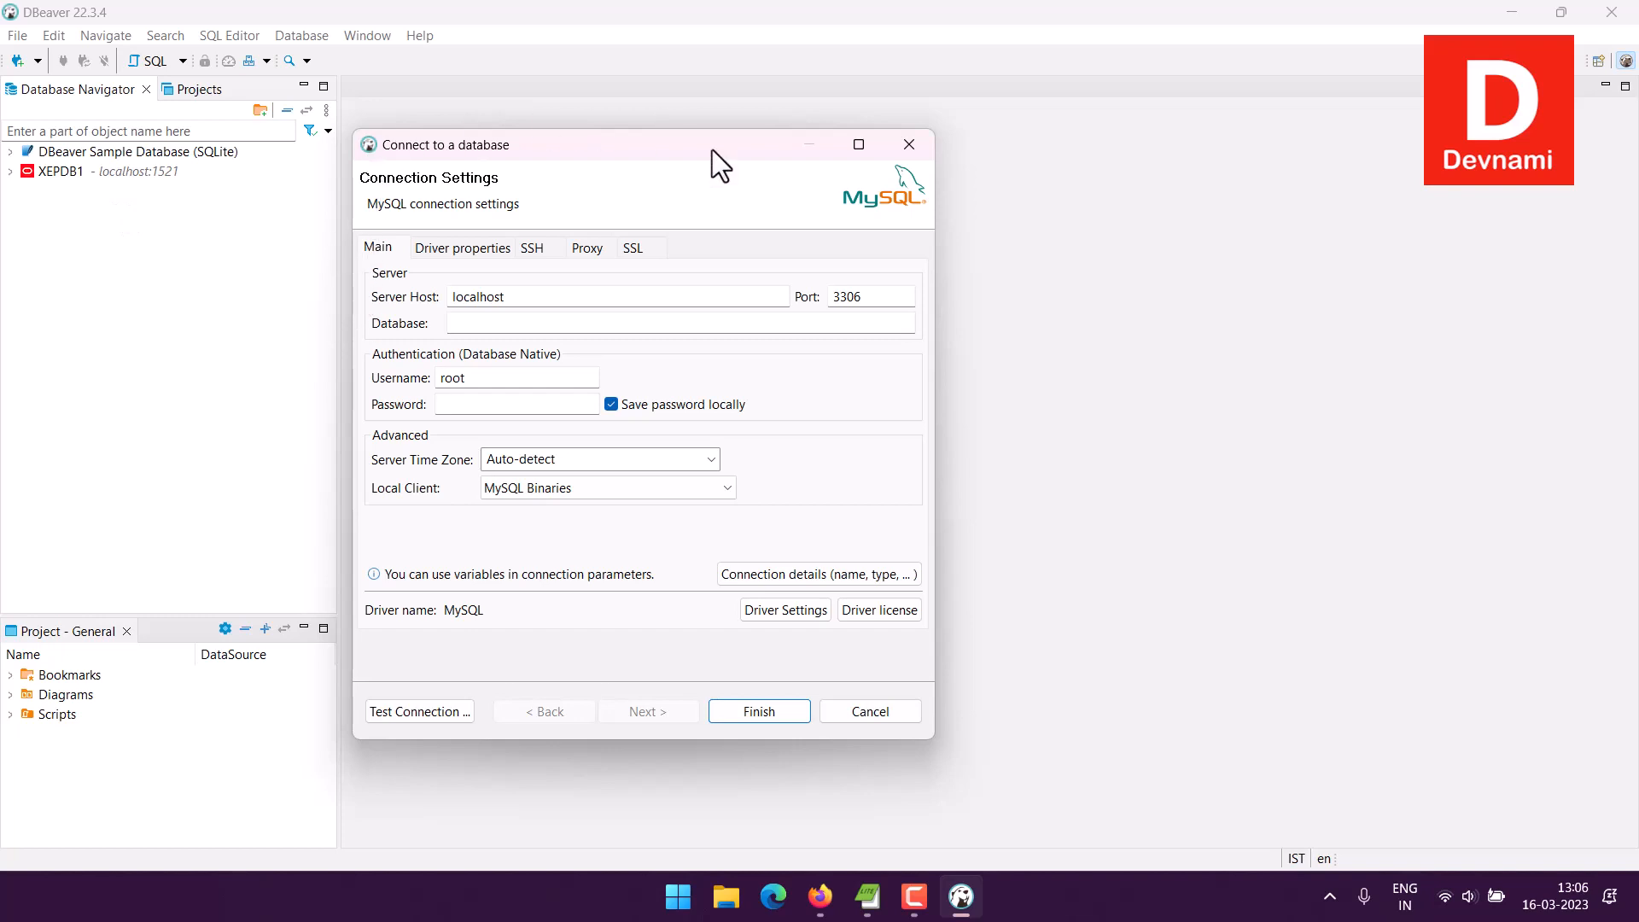
Copy the server name from mysqldevdb's Azure overview and set it as the server host of the DBeaver connection.
left_click(820, 897)
left_click(1424, 322)
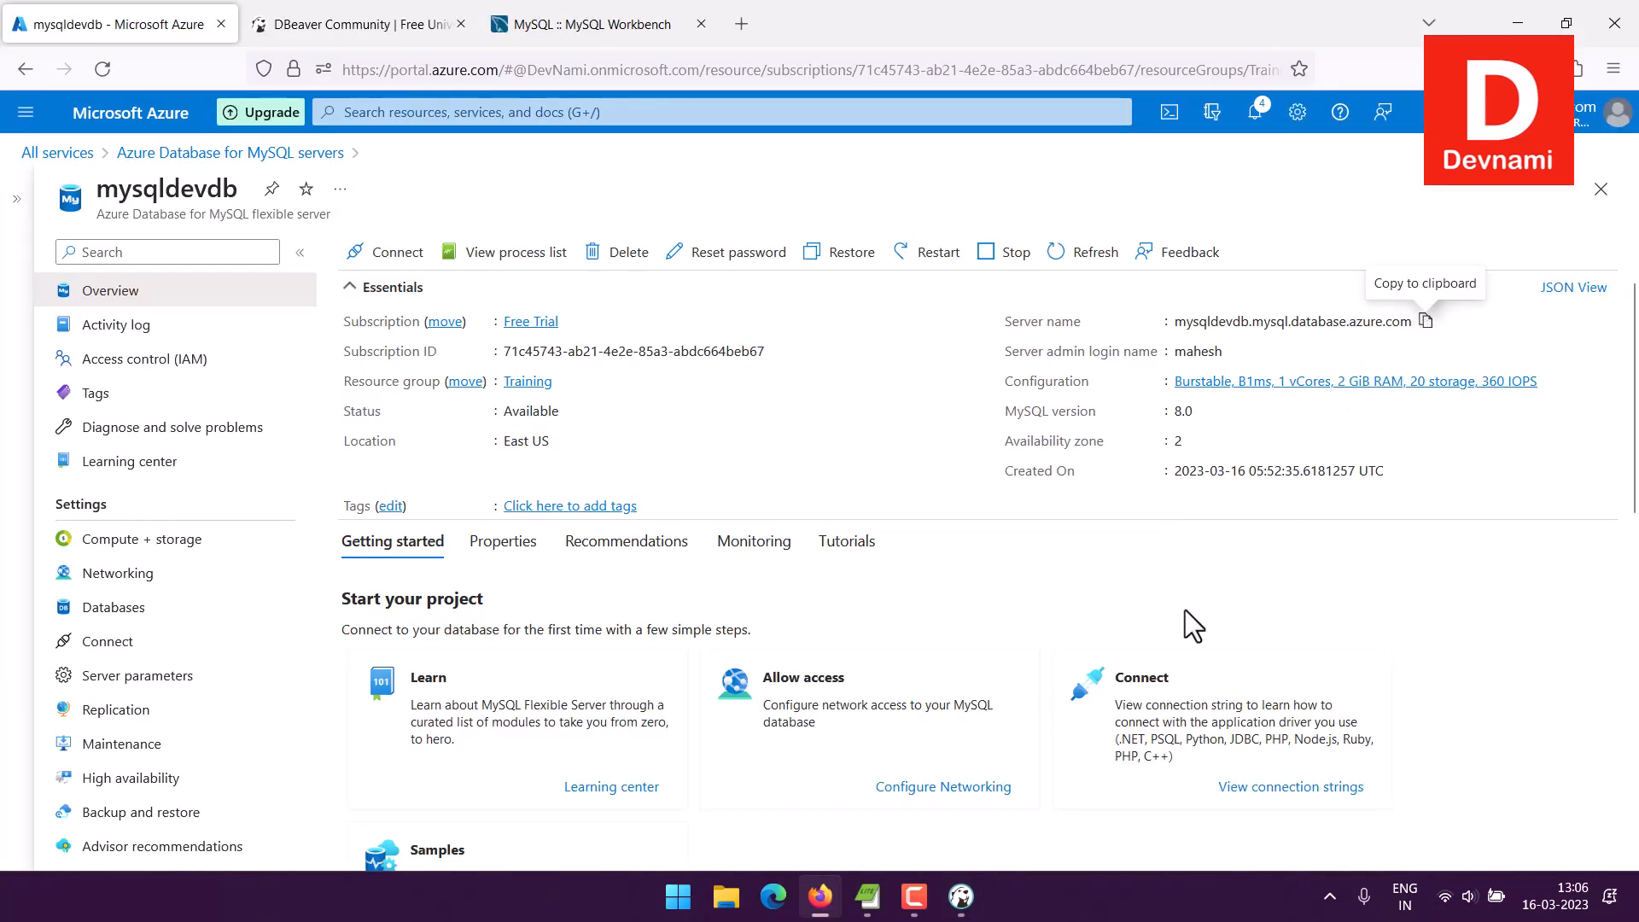
left_click(961, 897)
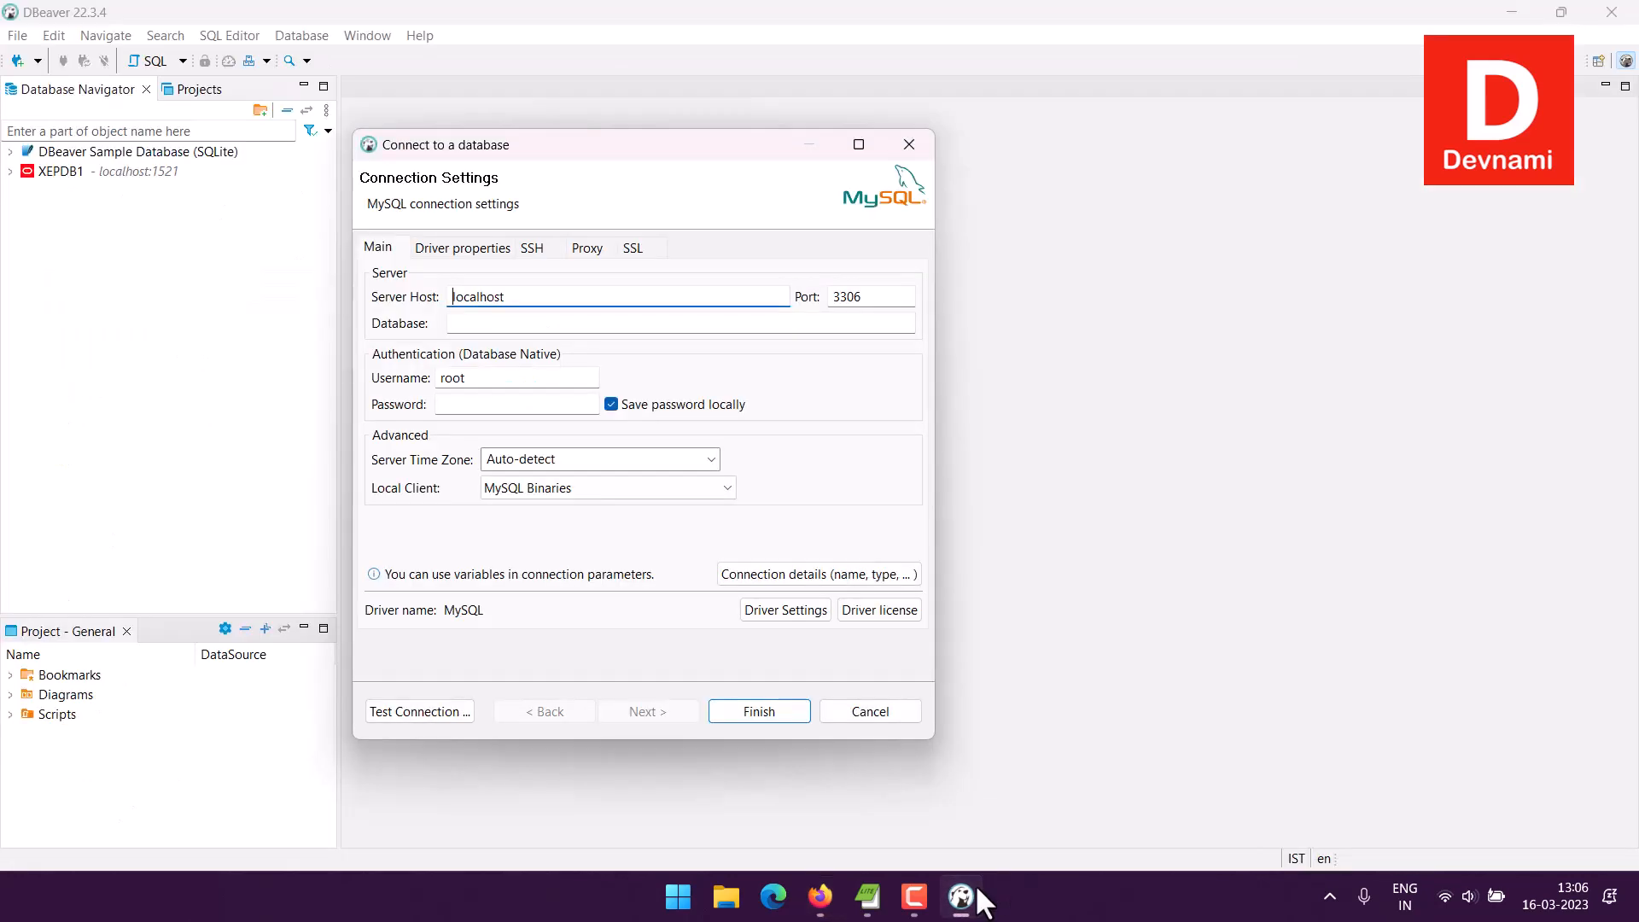
double_click(485, 298)
key("ctrl+v")
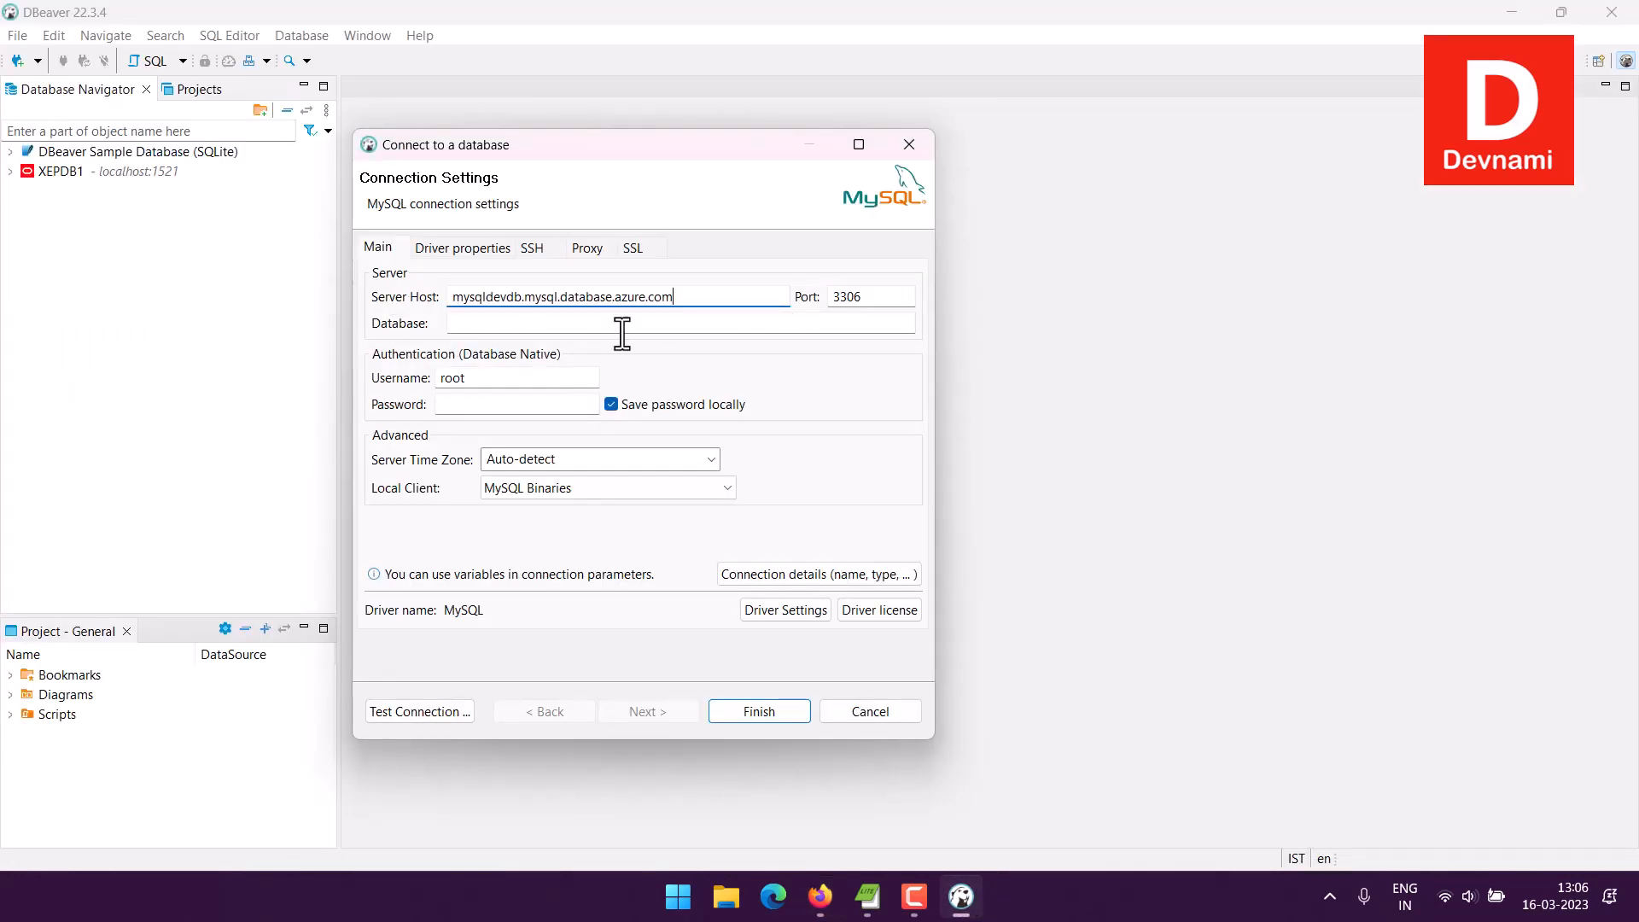
Enter the server admin login name as the connection's username and fill in the account password.
double_click(478, 380)
type("mahesh")
left_click(471, 406)
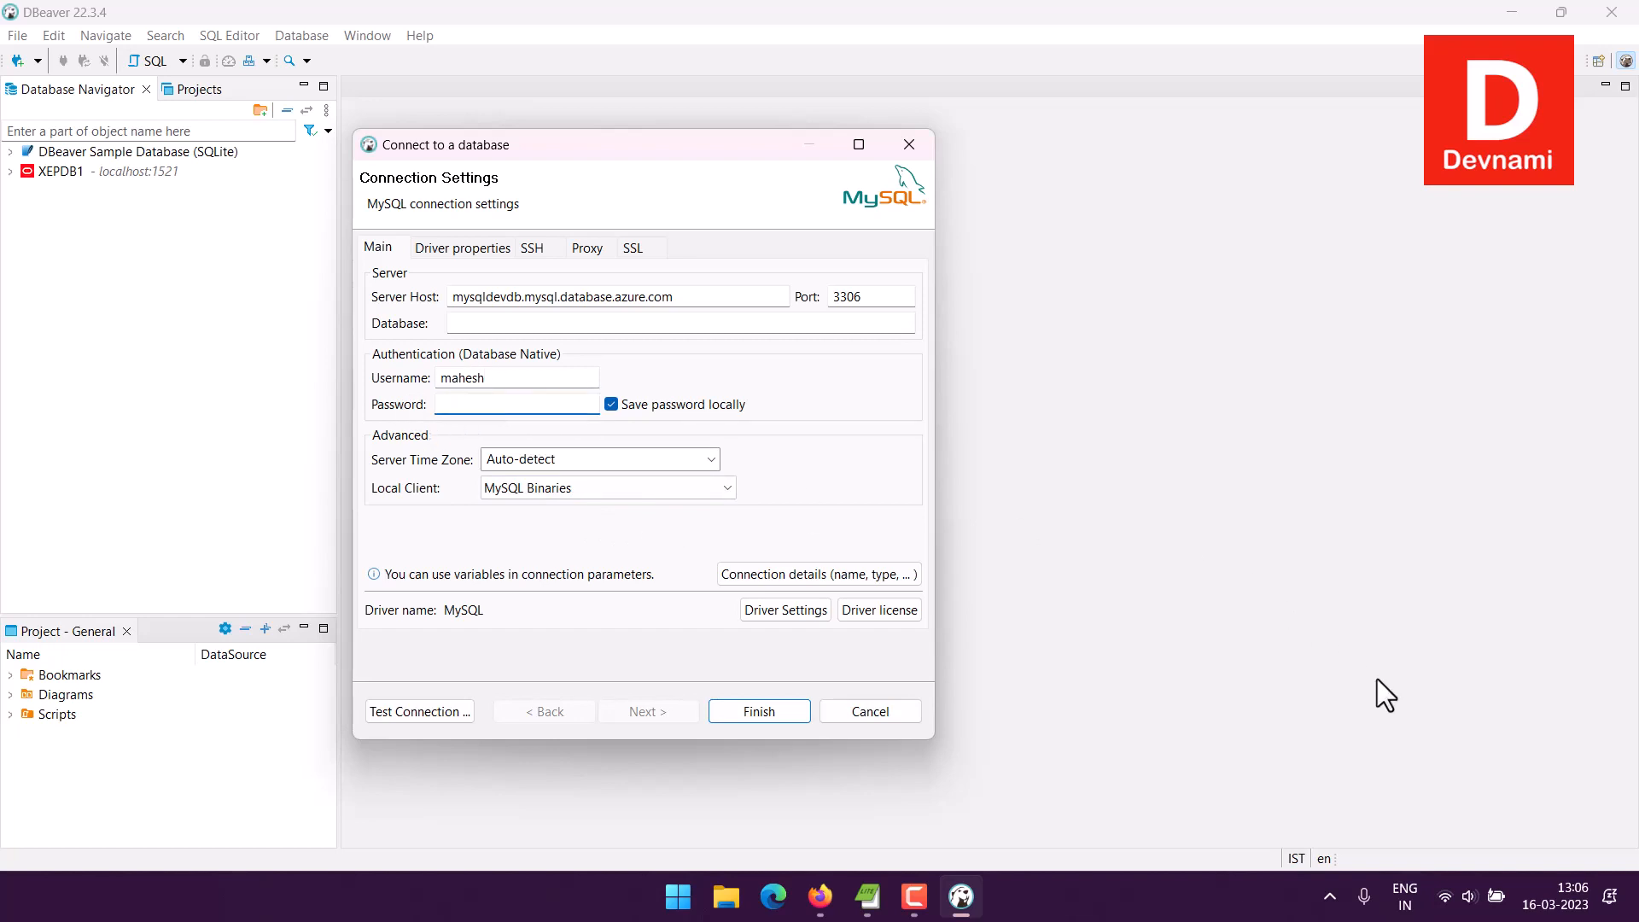
left_click(1489, 831)
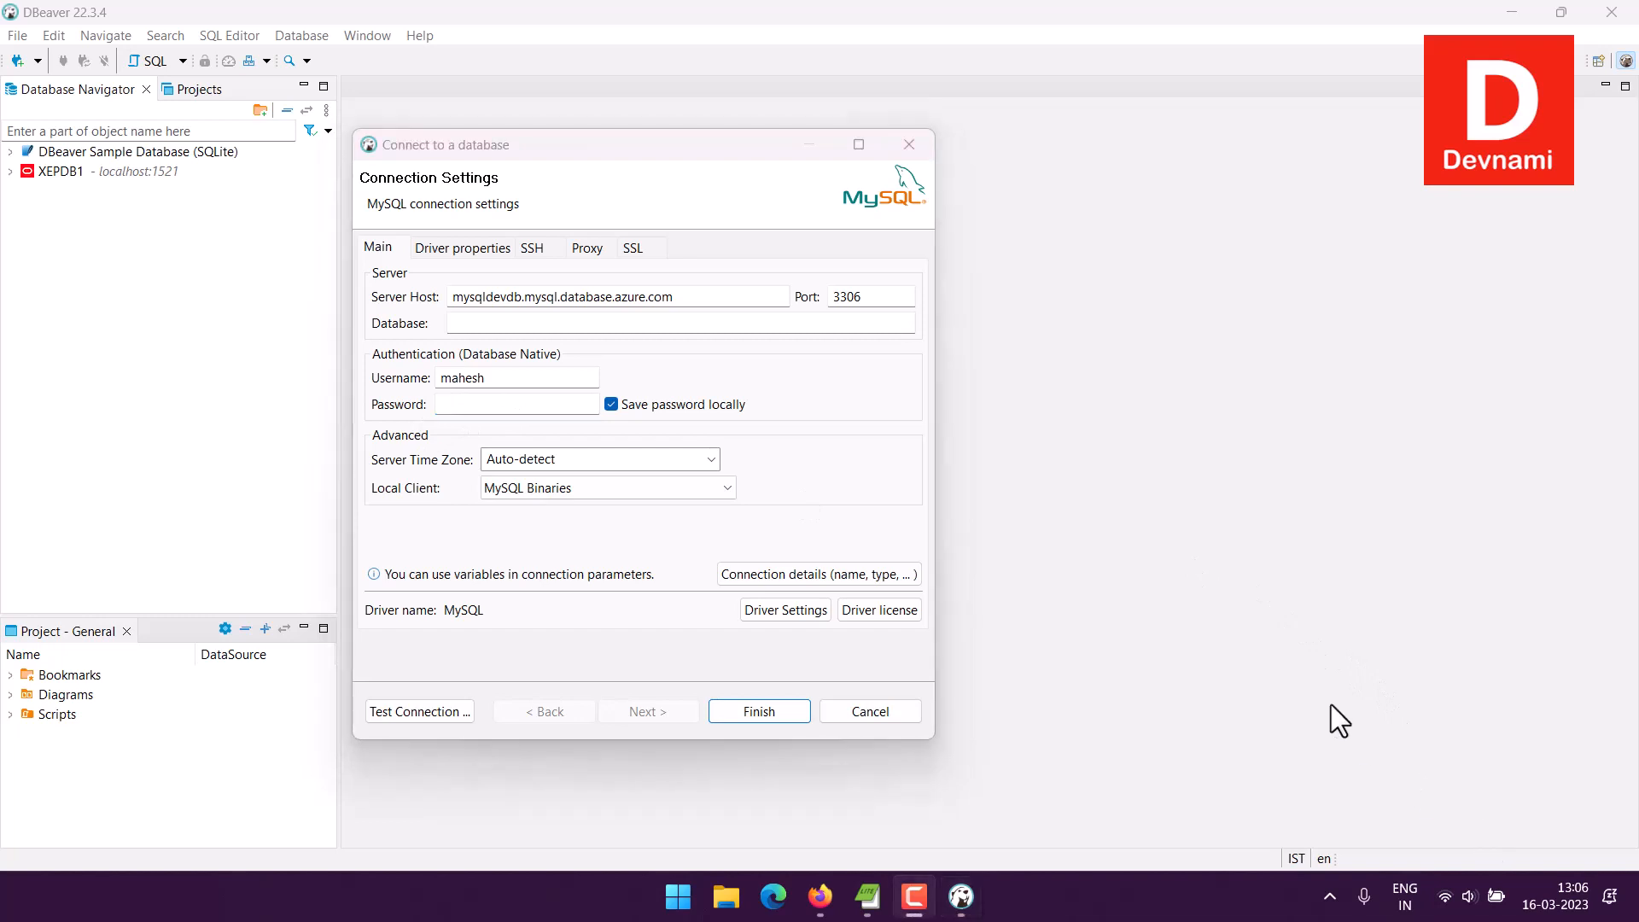
left_click(468, 406)
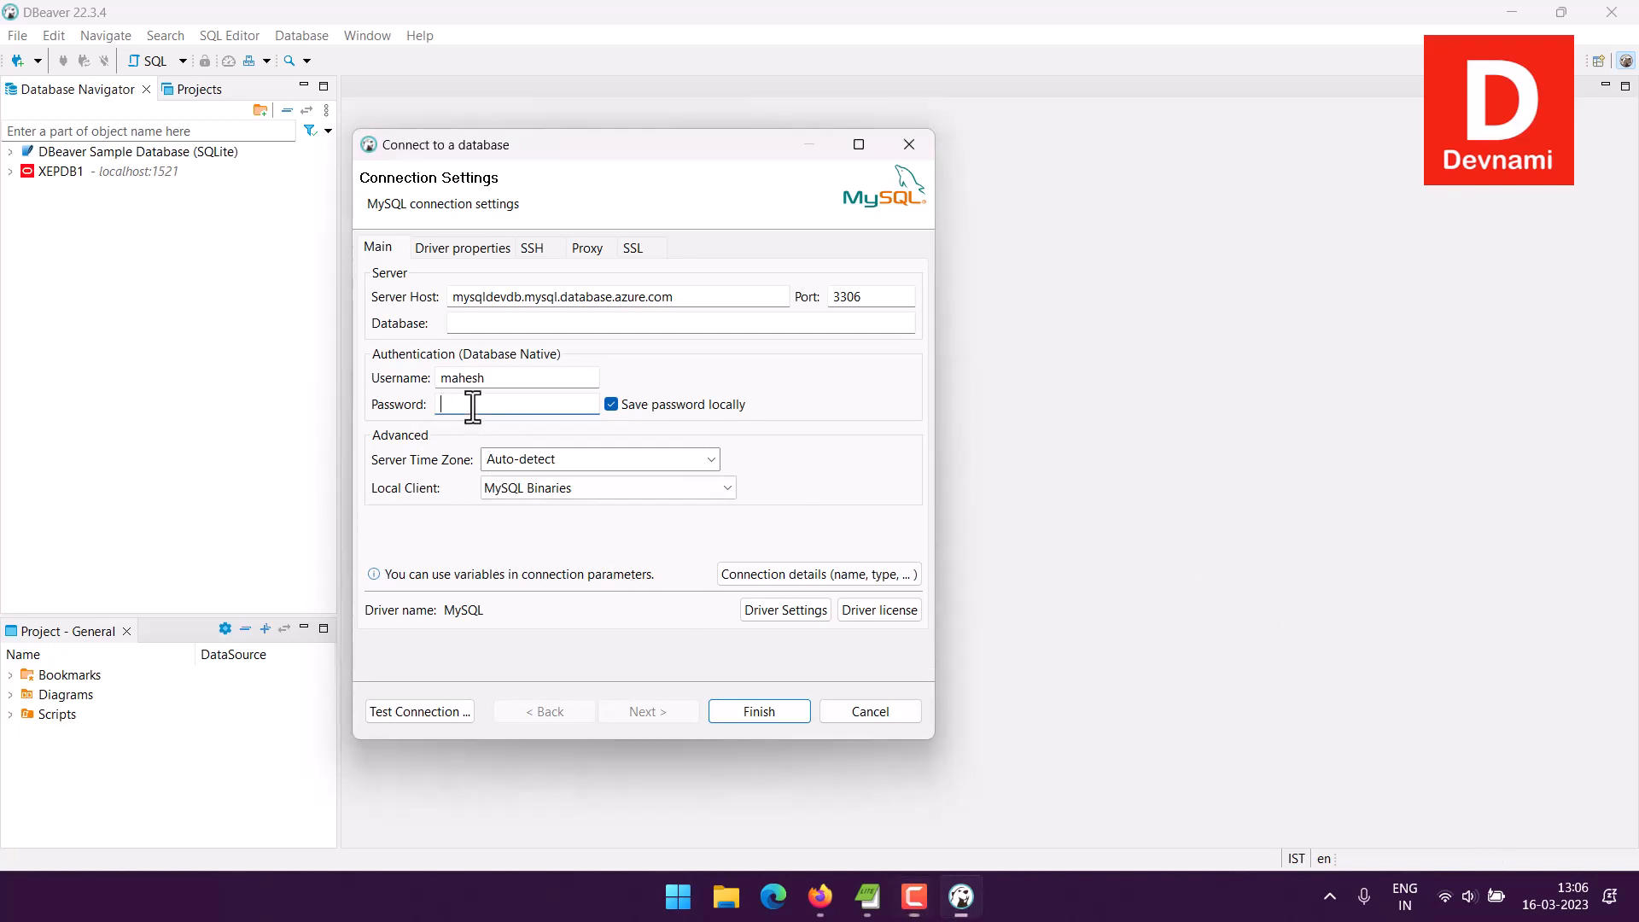
key("ctrl+v")
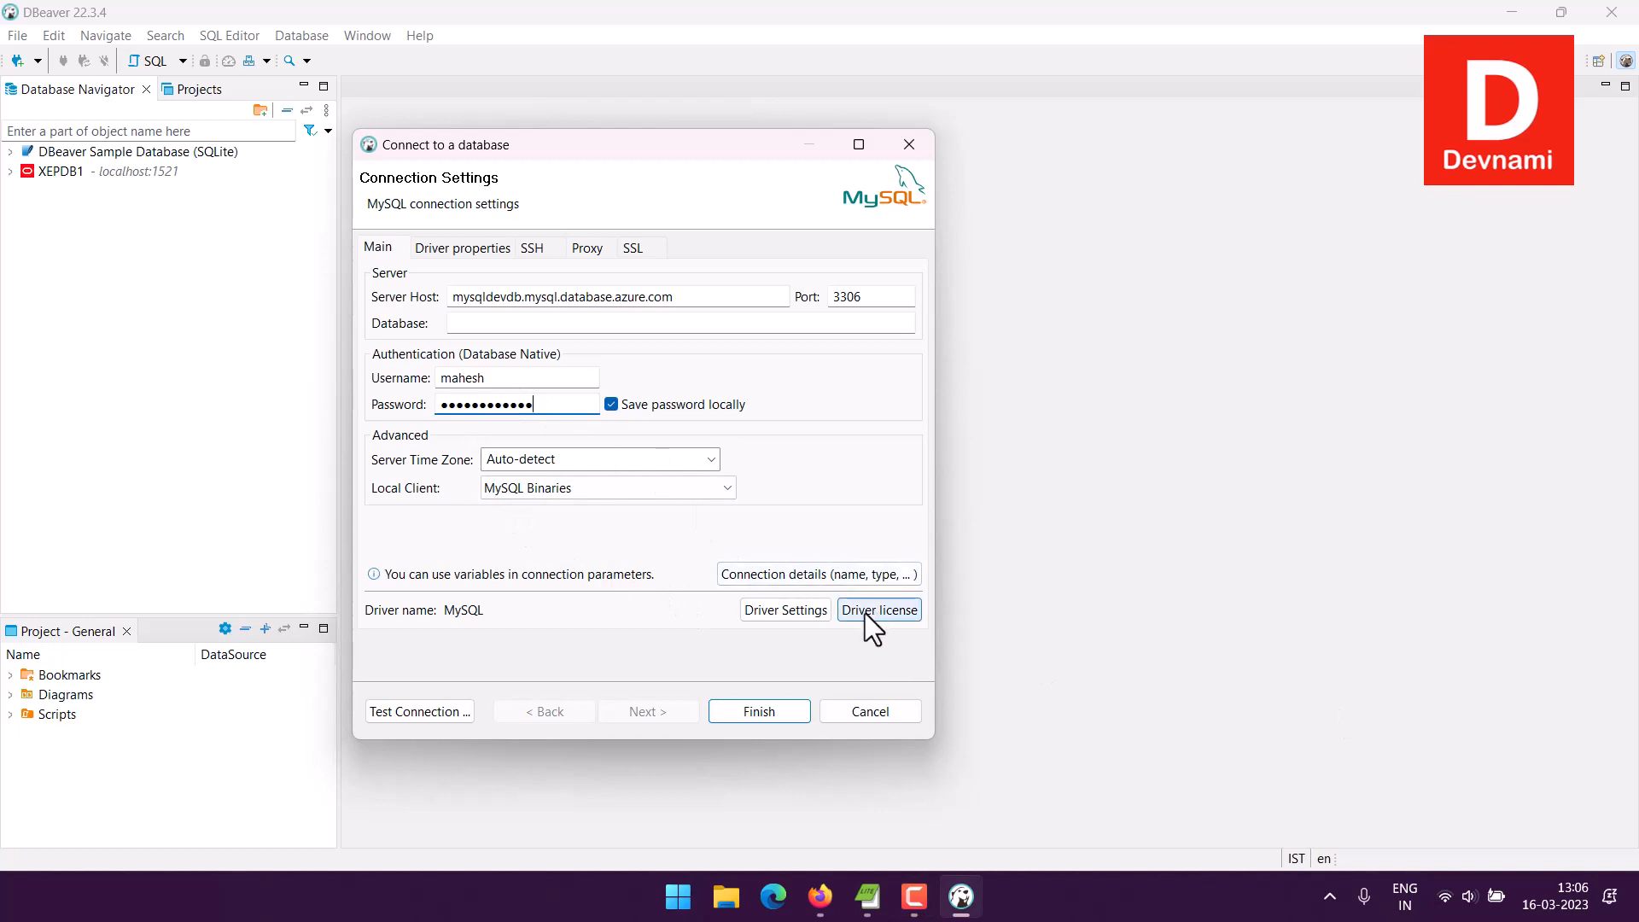
Test the MySQL connection, examine the require_secure_transport part of the connection error, and dismiss it.
left_click(435, 715)
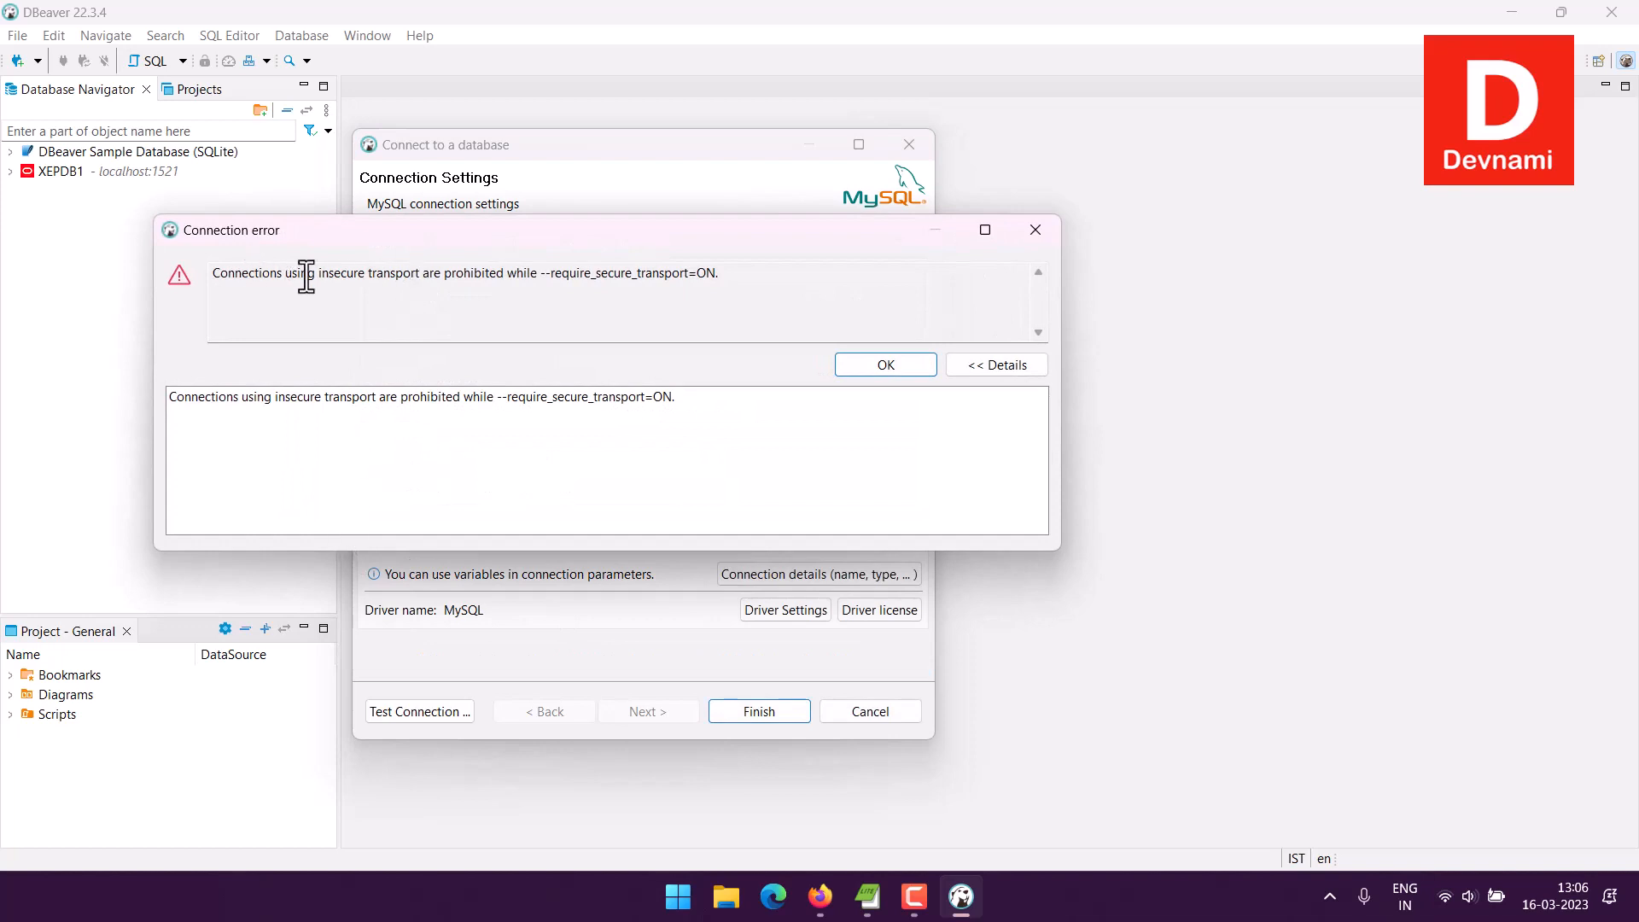
left_click_drag(285, 273, 727, 274)
left_click(536, 277)
left_click(727, 273)
left_click_drag(501, 274, 740, 274)
left_click(739, 274)
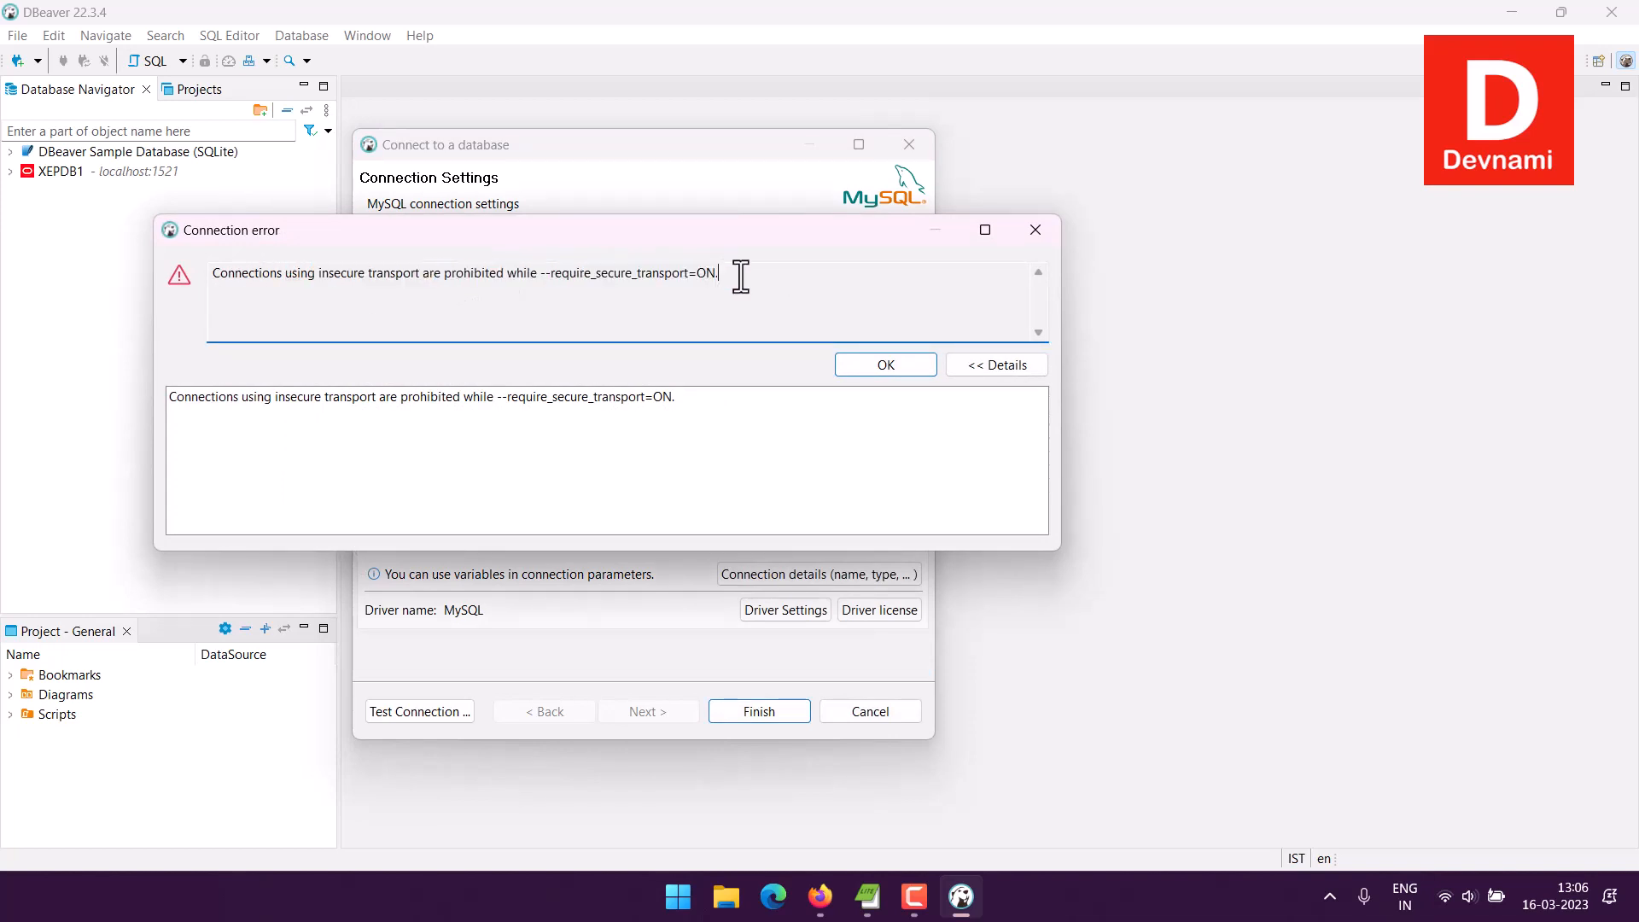
left_click_drag(602, 273, 695, 271)
left_click(760, 272)
left_click(871, 369)
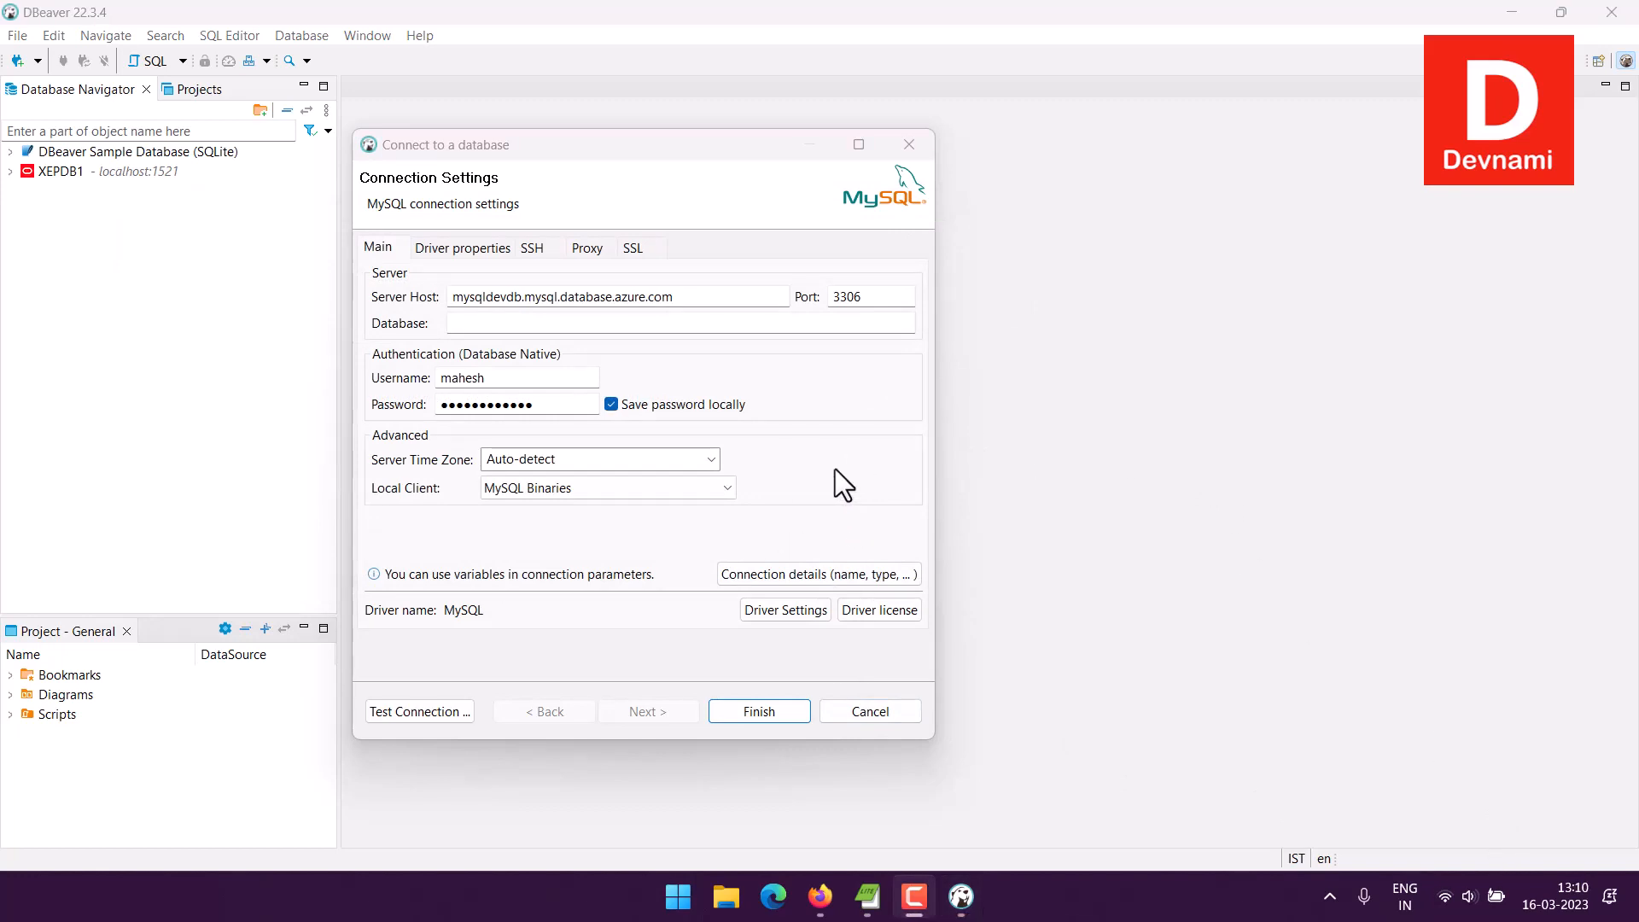
Test the MySQL connection to mysqldevdb again with the same host and credentials.
left_click(450, 708)
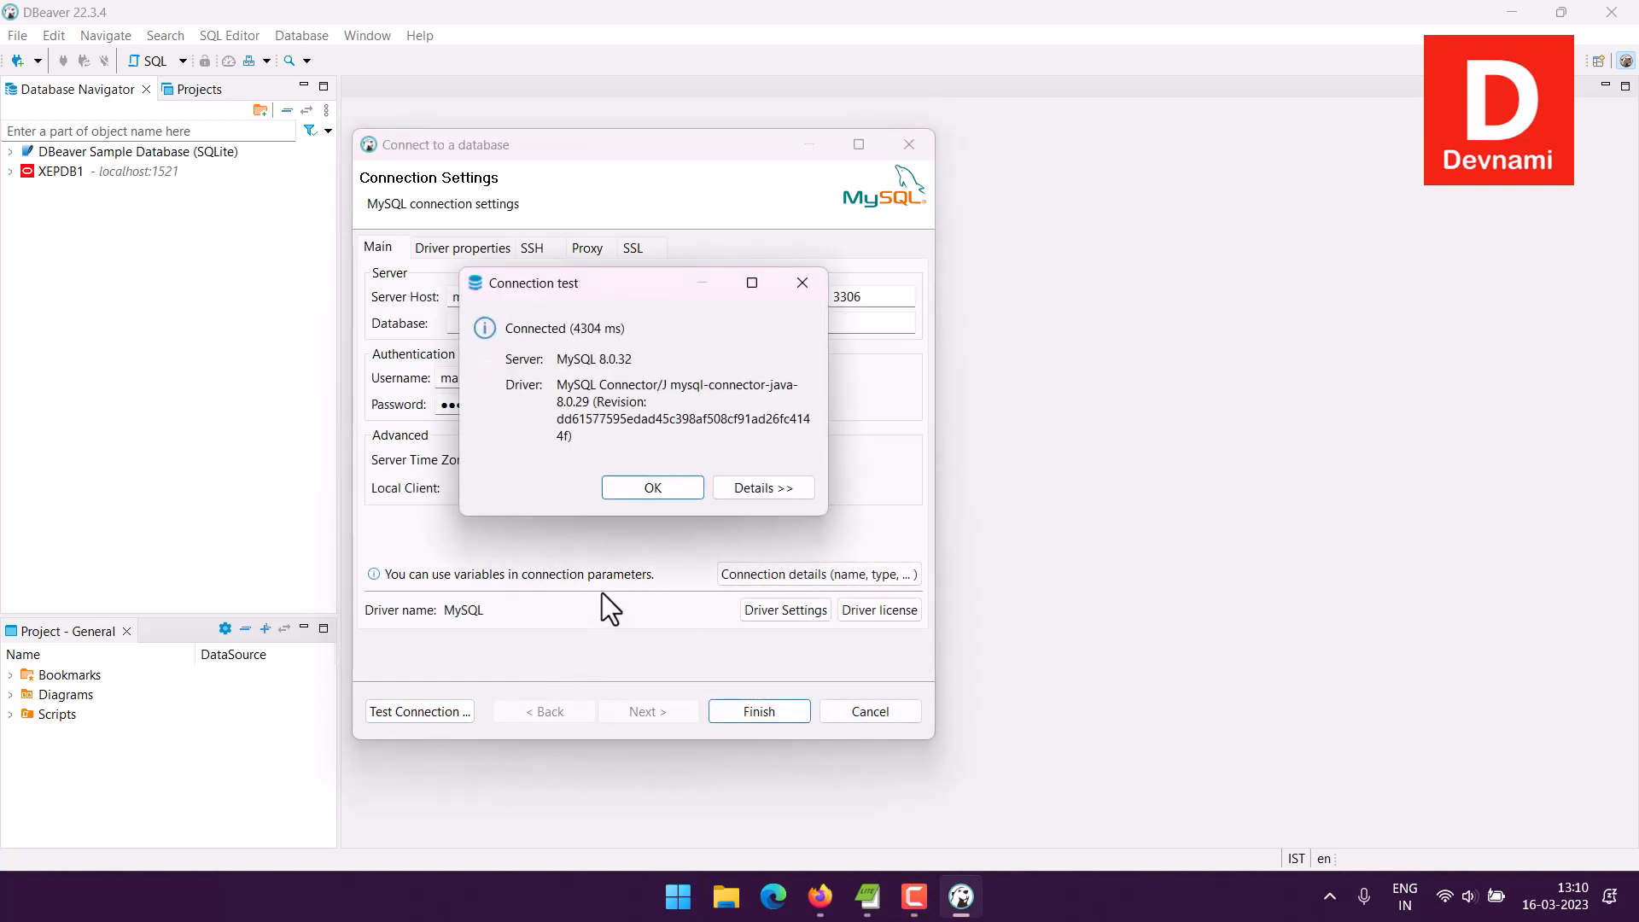
Dismiss the connection test result, check the useSSL driver property, and finish creating the MySQL connection.
left_click(659, 485)
left_click(469, 253)
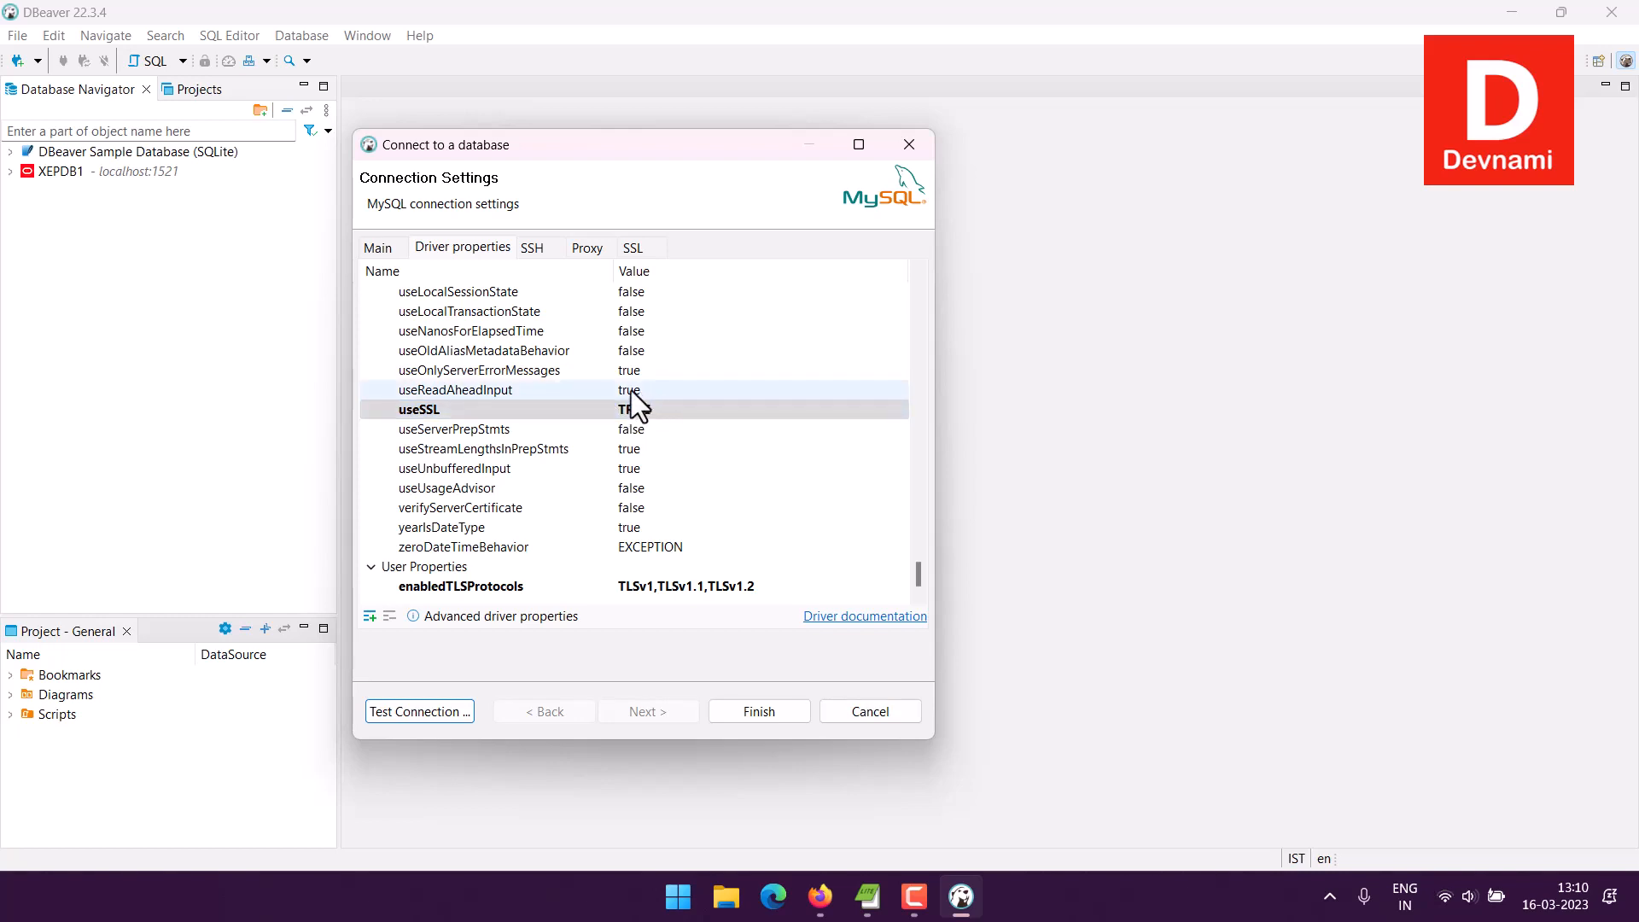
left_click(395, 253)
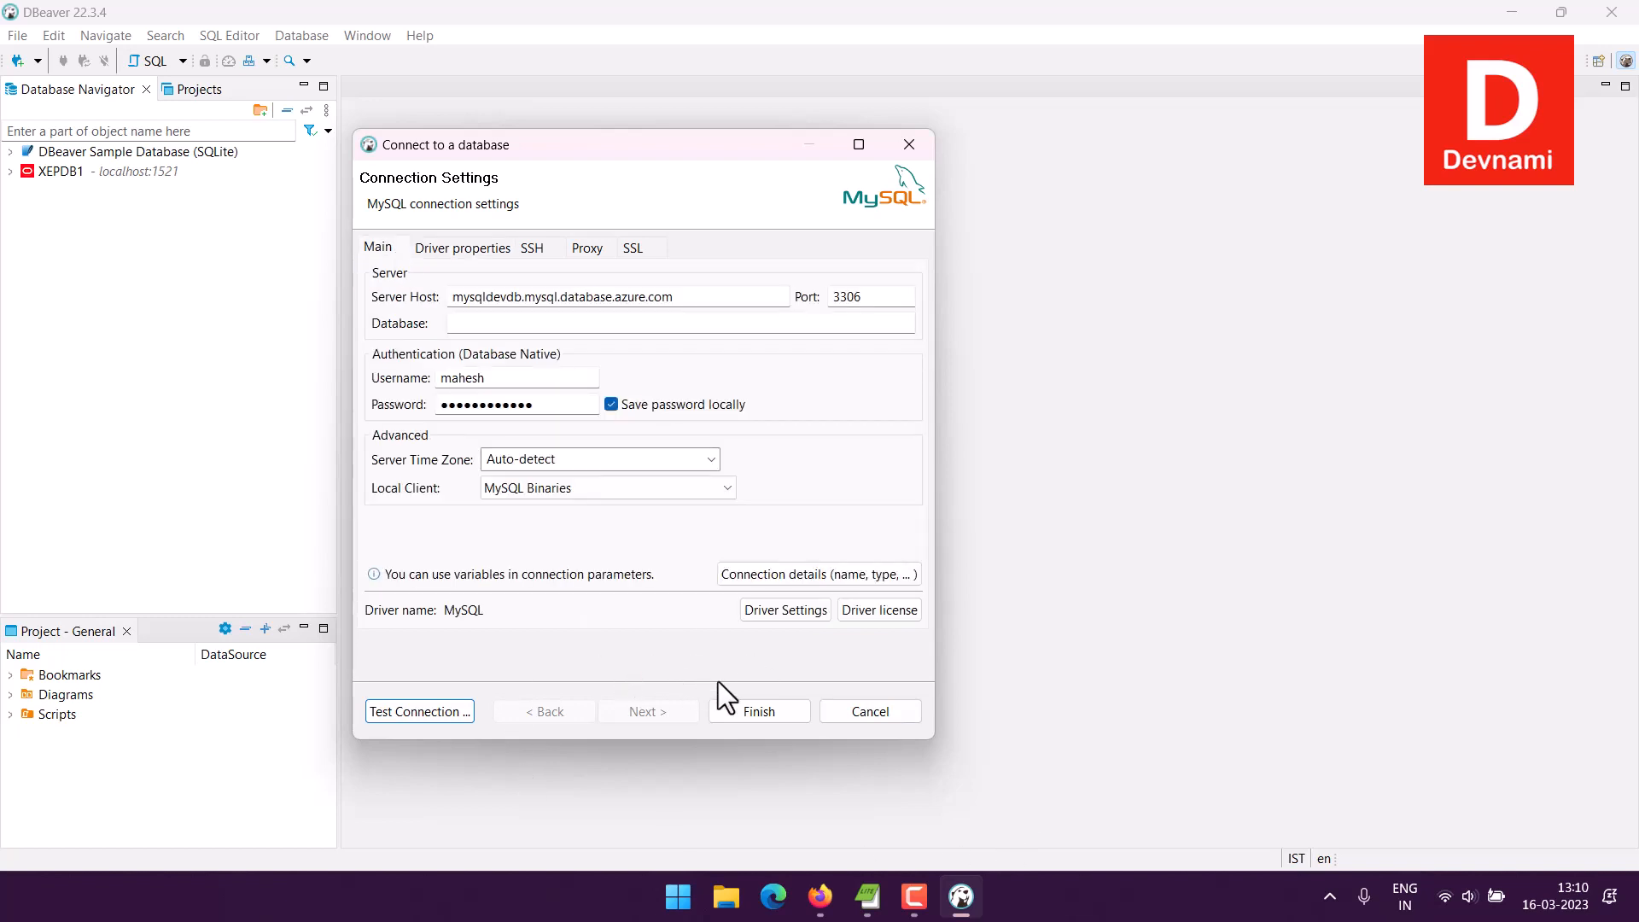
left_click(749, 708)
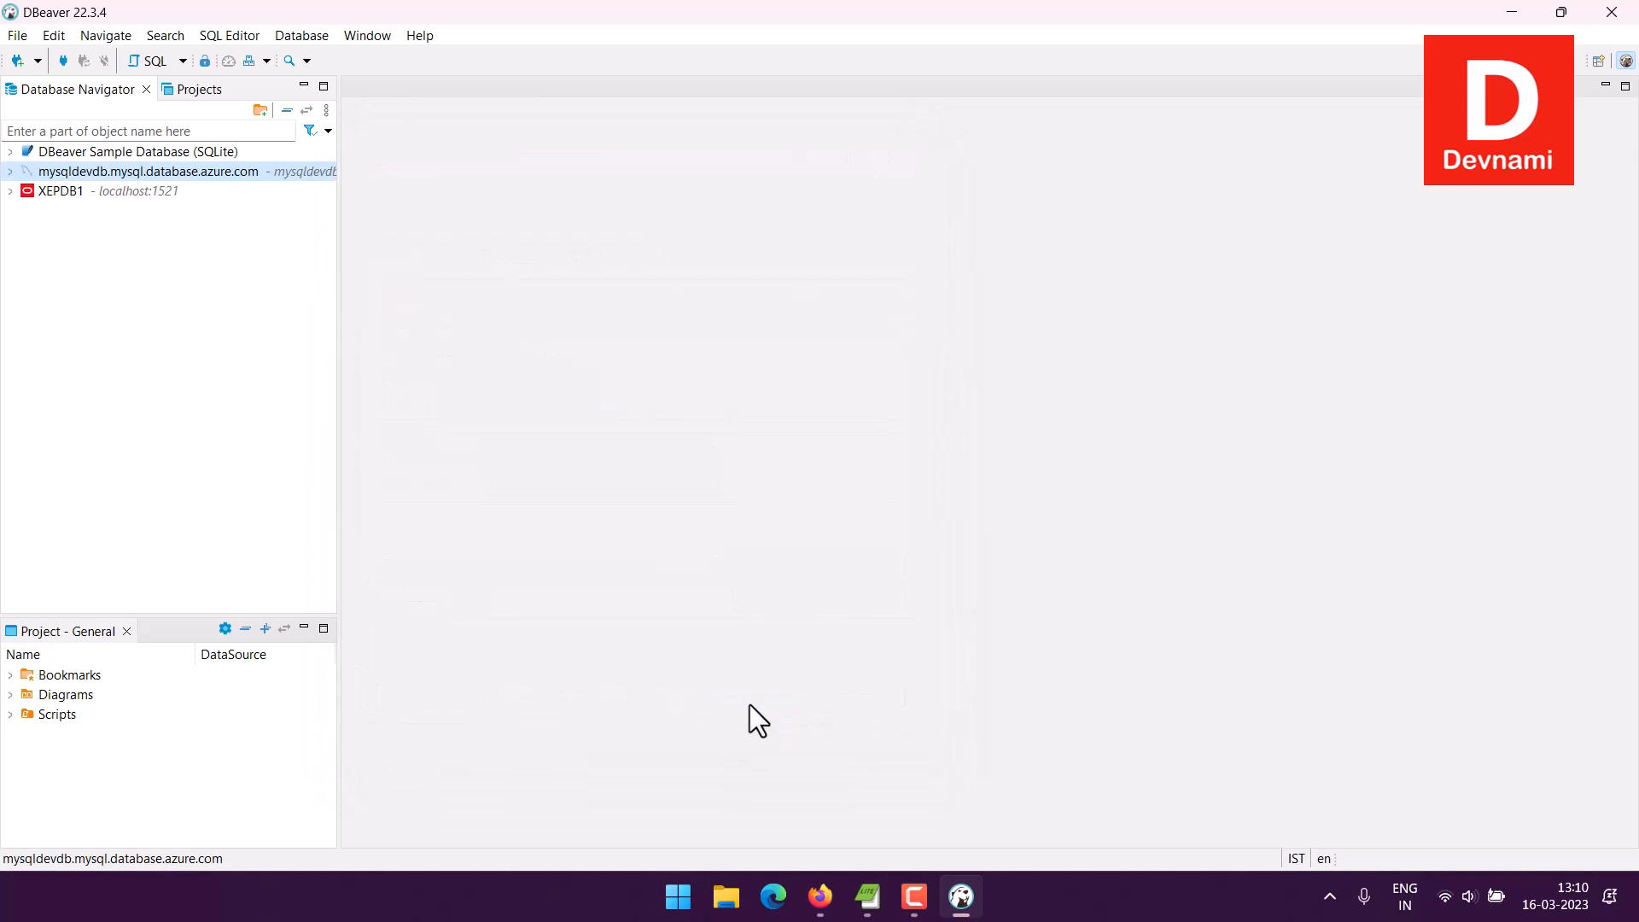
Expand the mysqldevdb connection down to the sample database's tables and view the data of the employee table.
left_click(11, 172)
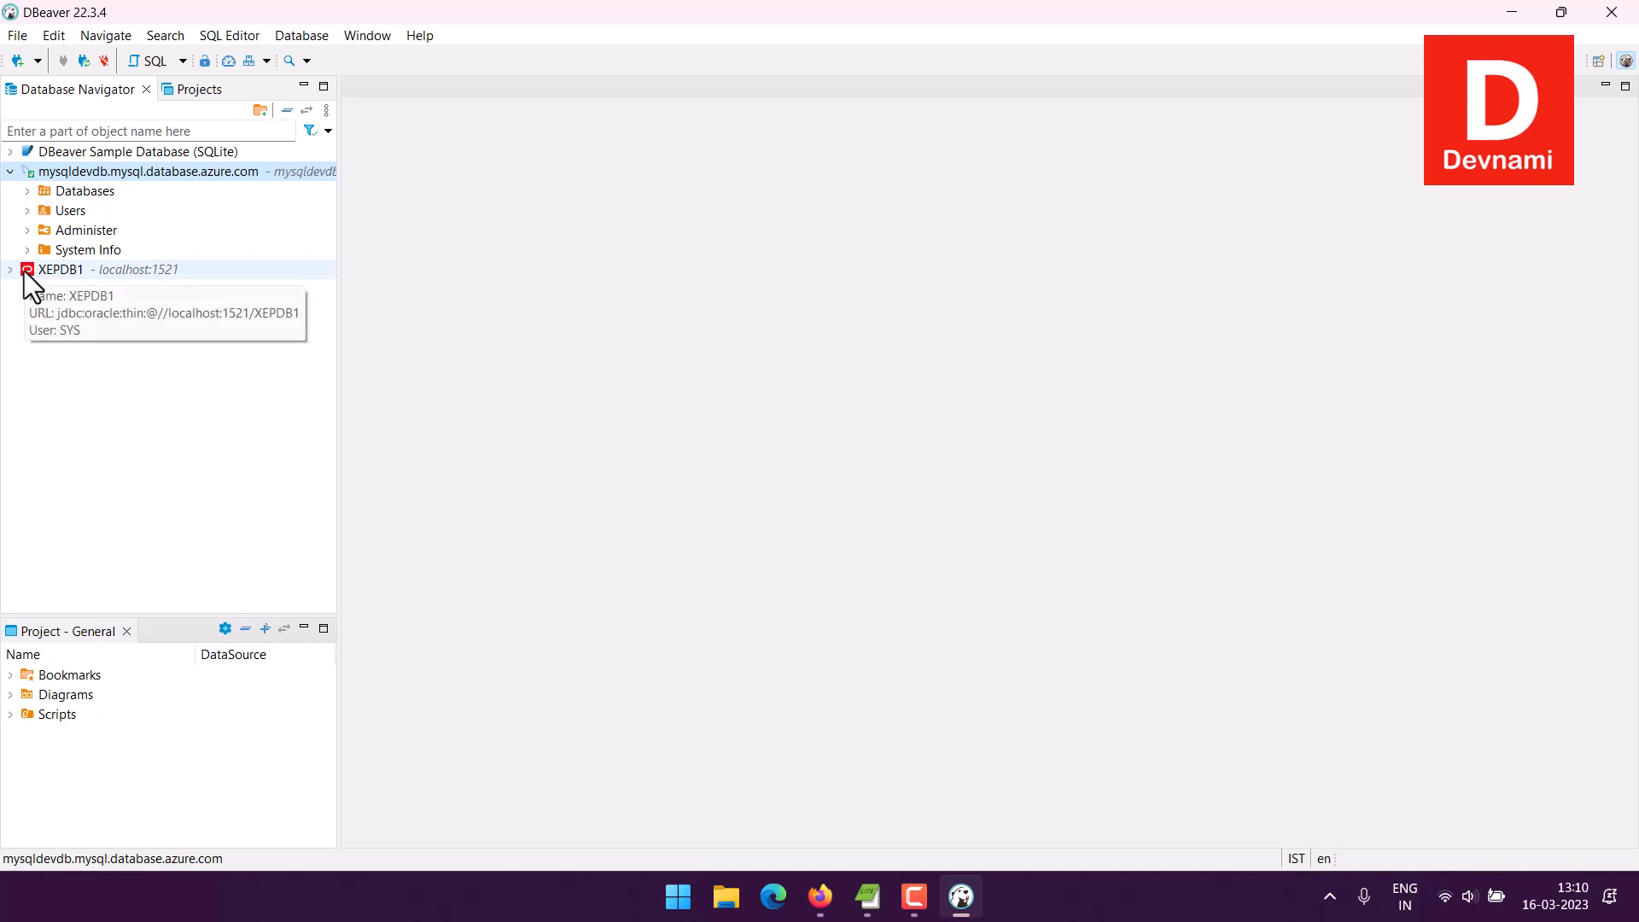
left_click(26, 192)
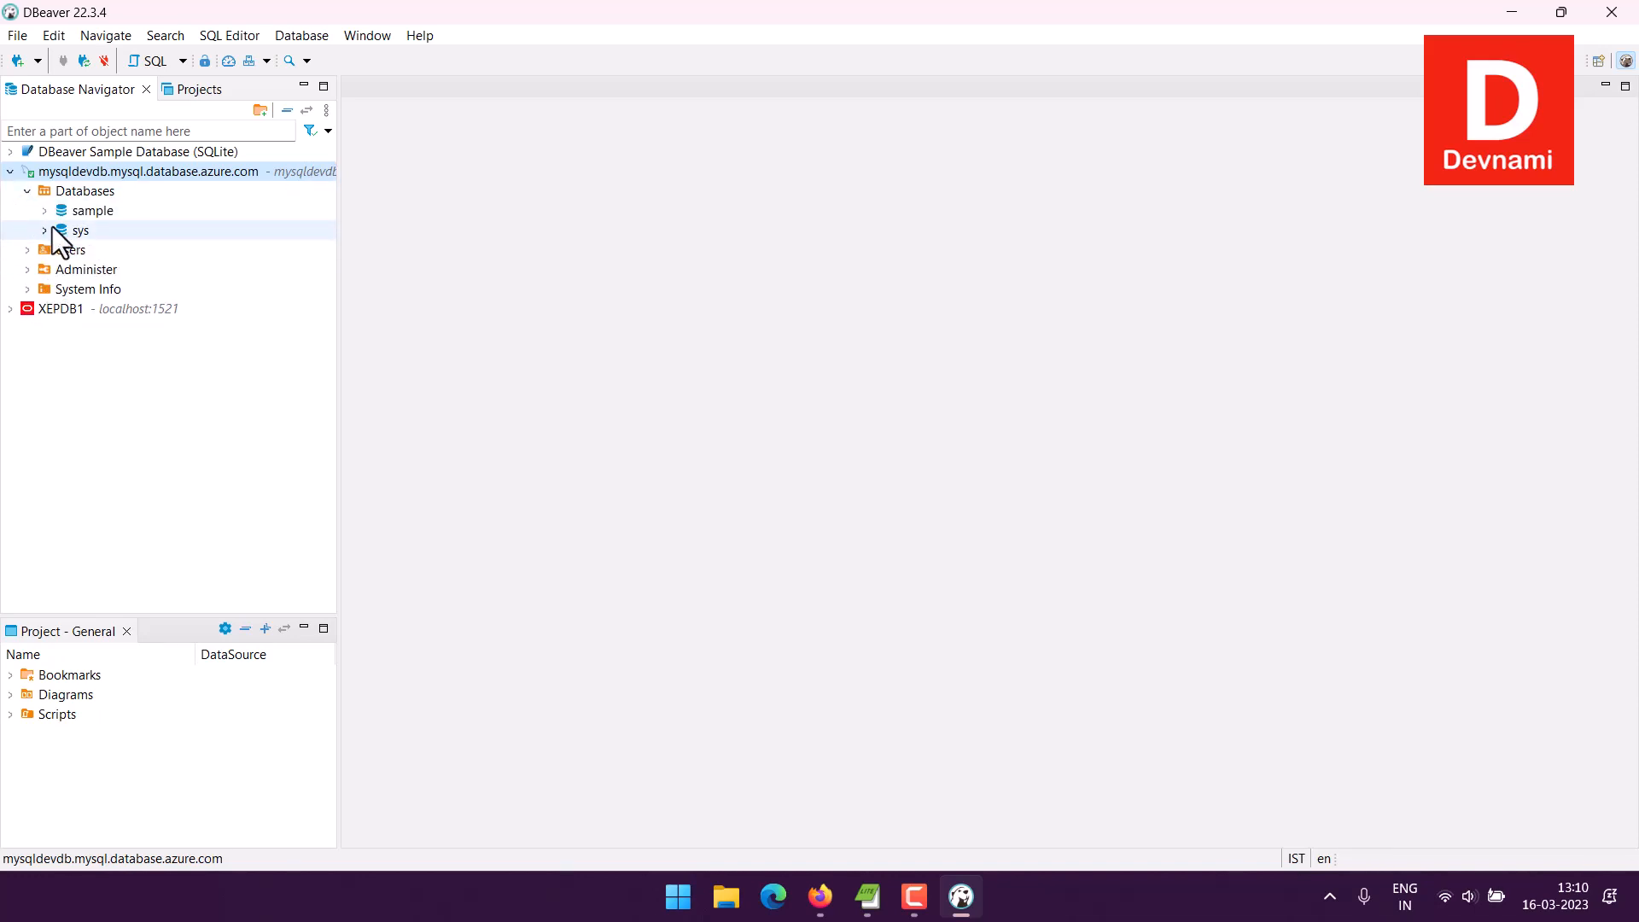
left_click(46, 212)
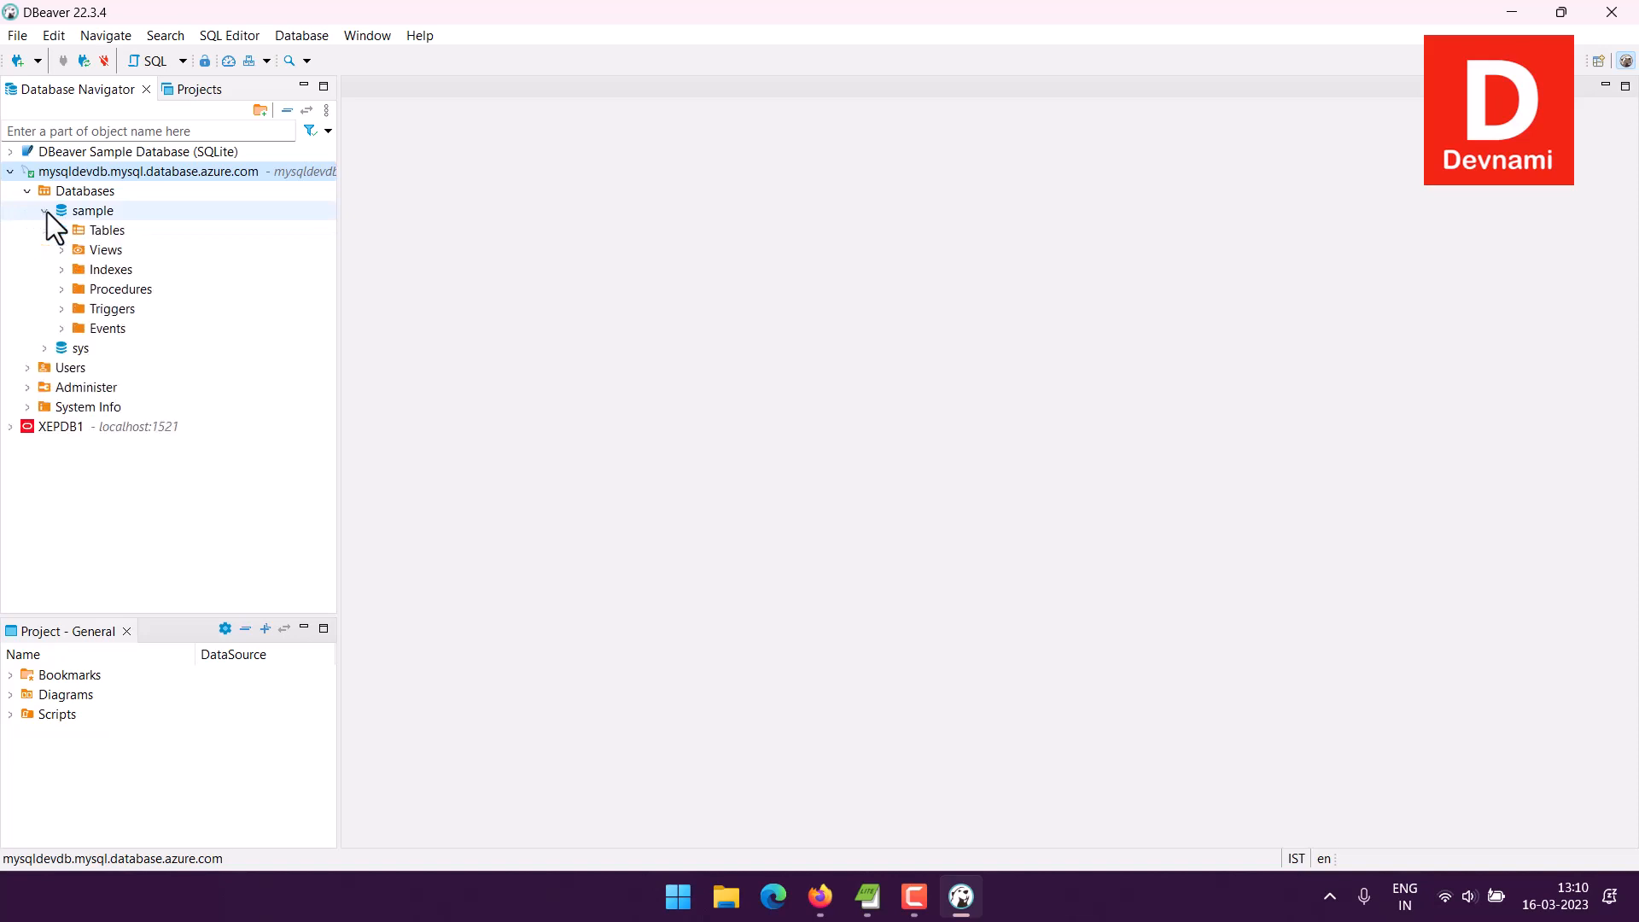
left_click(63, 230)
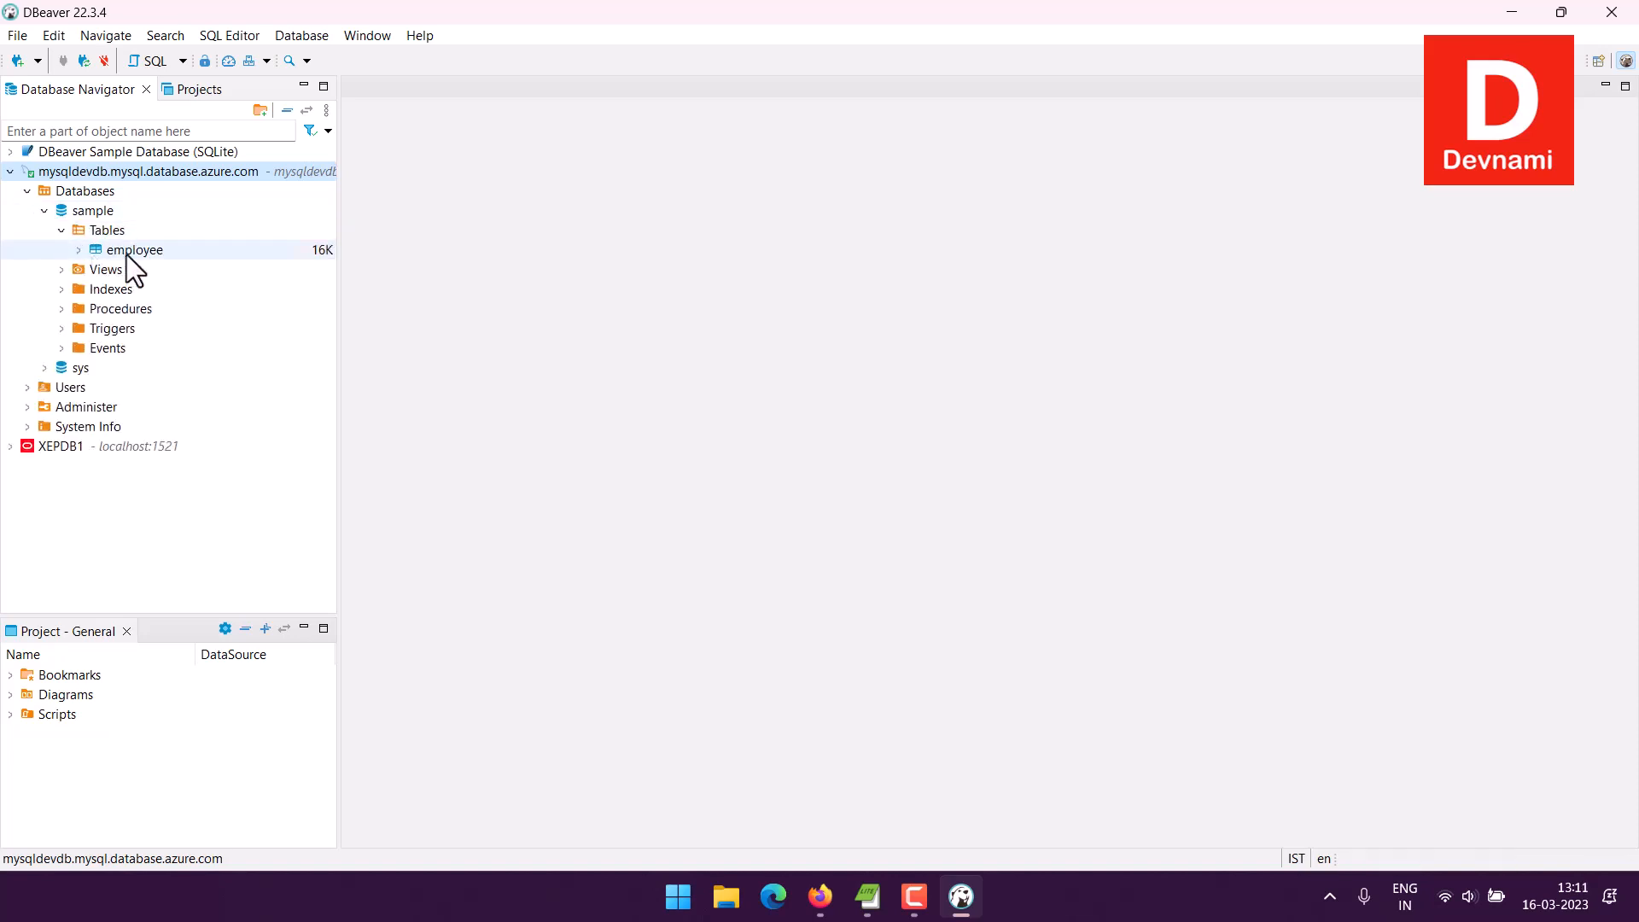
right_click(127, 253)
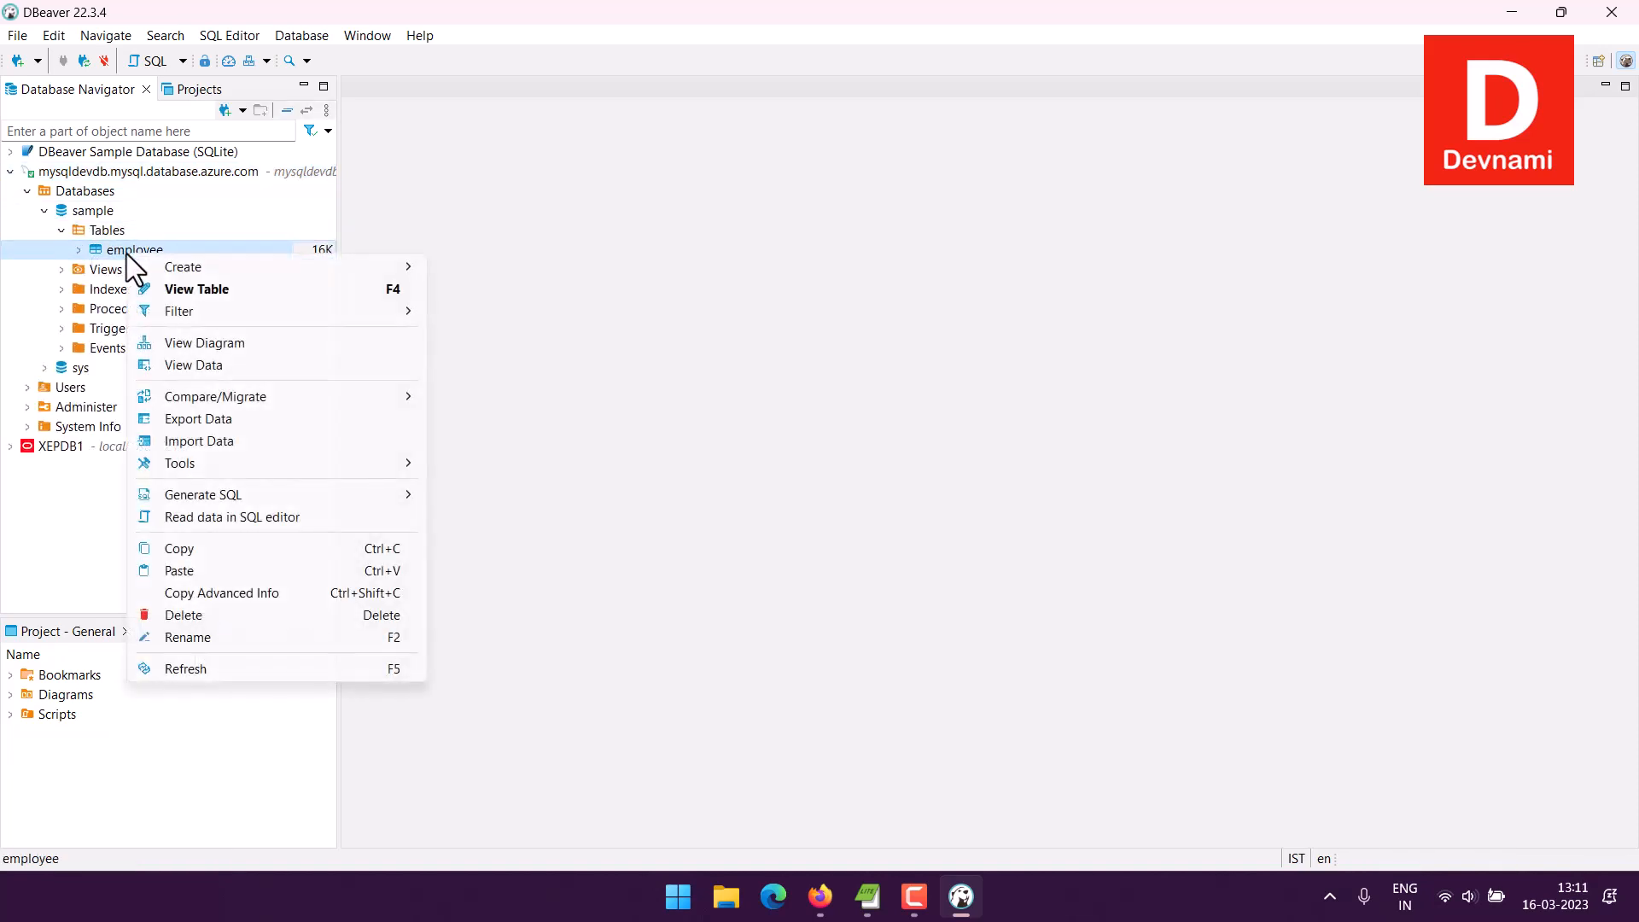
left_click(188, 370)
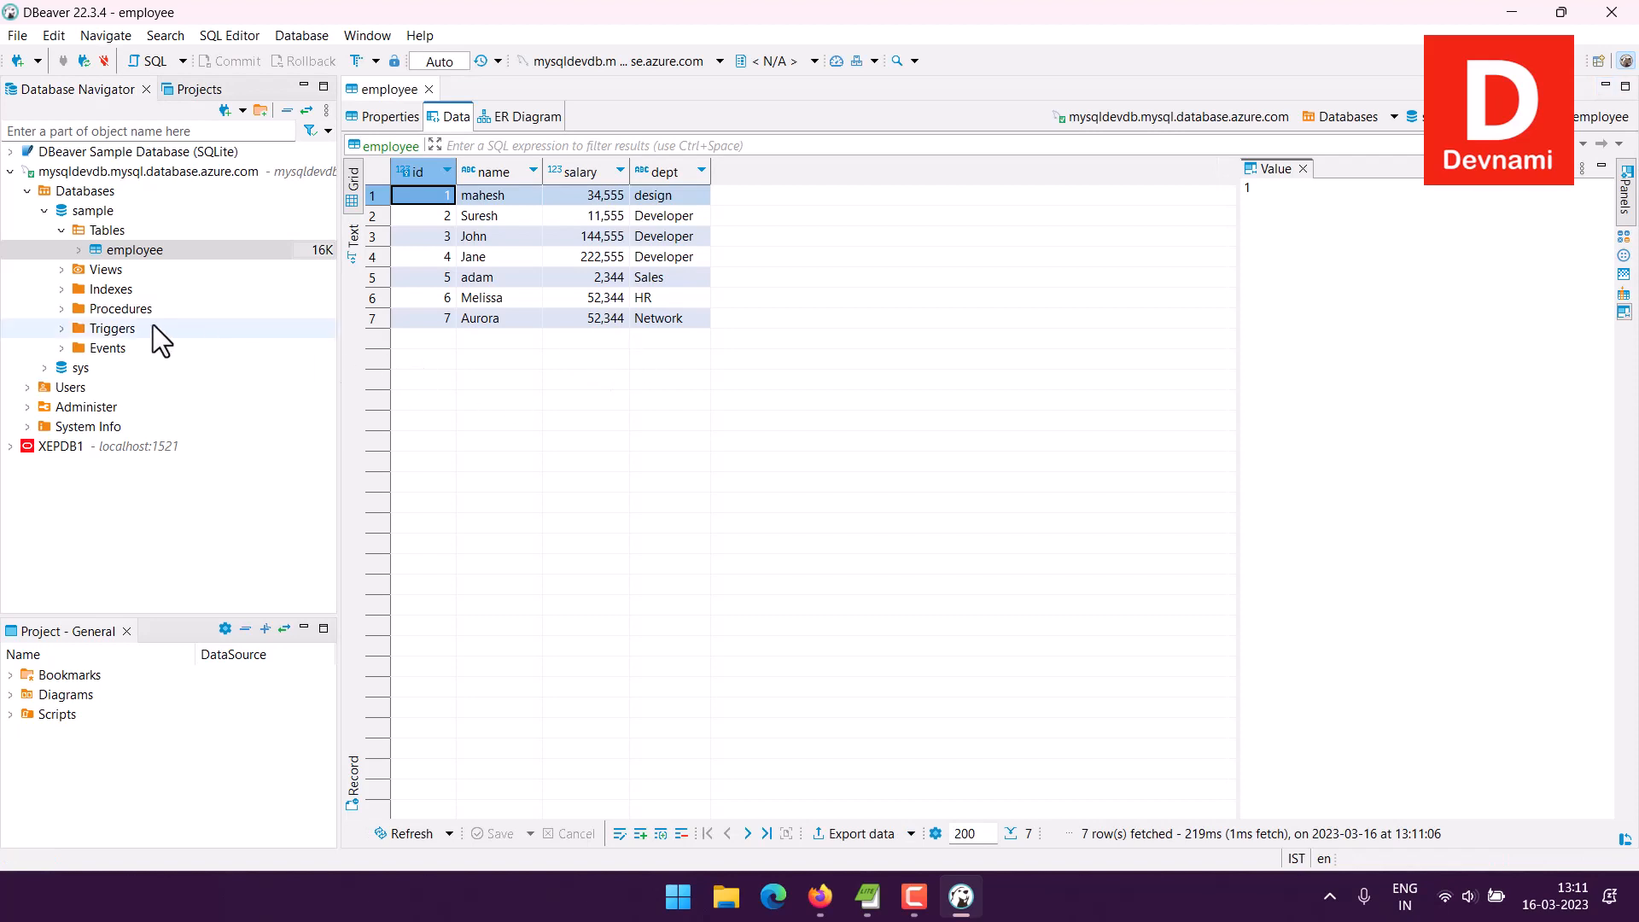
Close the employee data view, then read the employee table's data in an SQL editor and run the generated SELECT query.
right_click(166, 250)
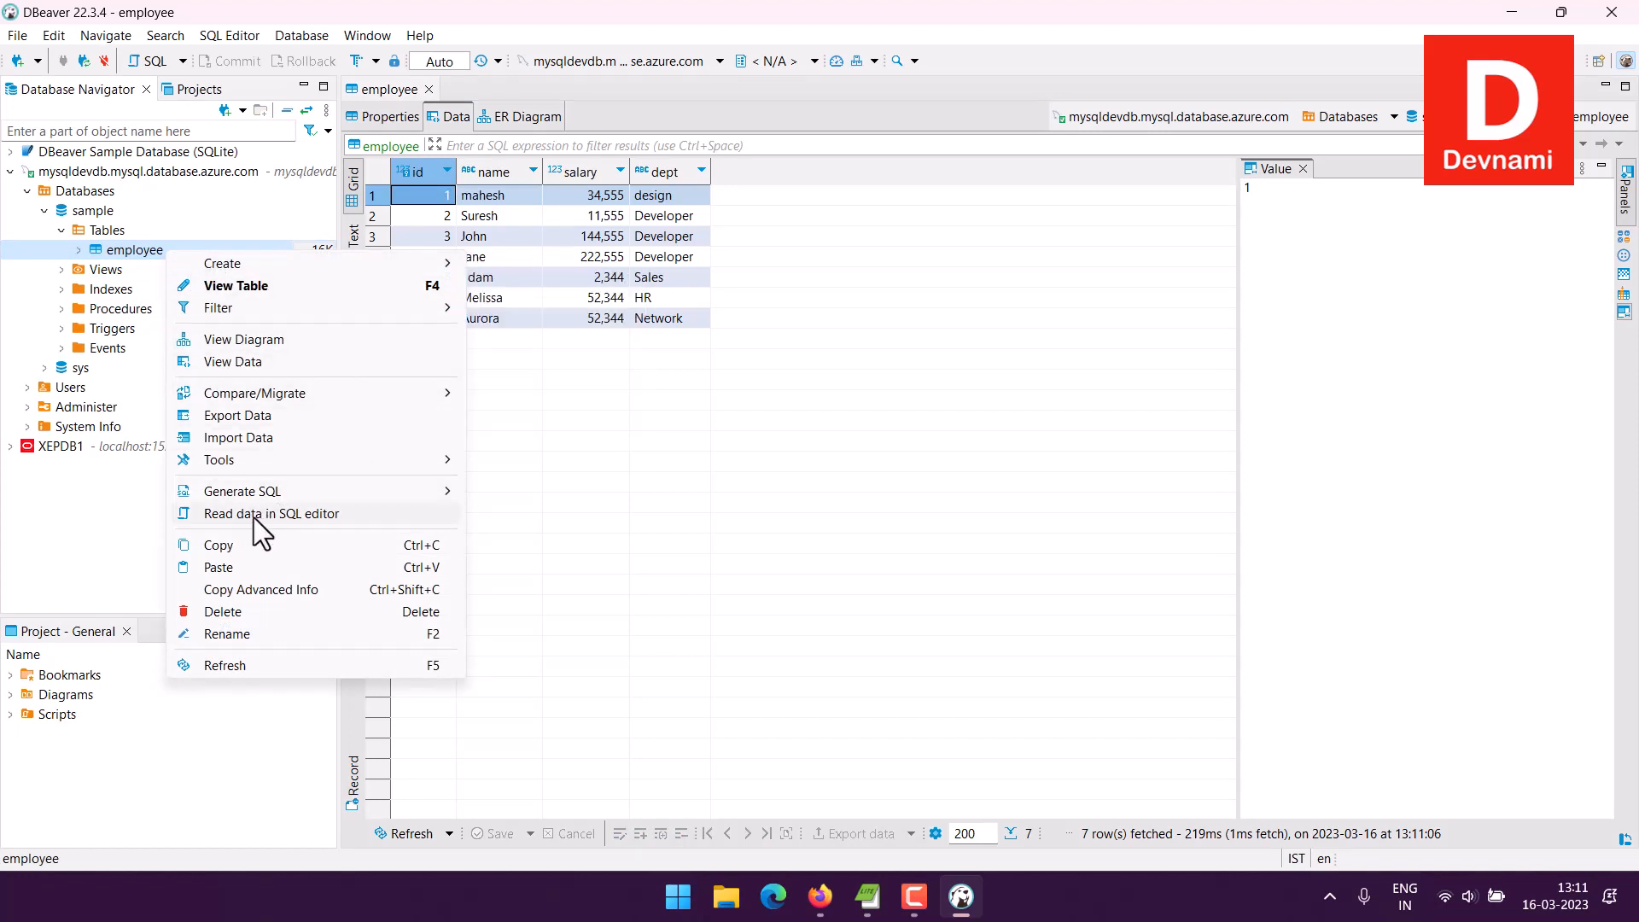
left_click(630, 410)
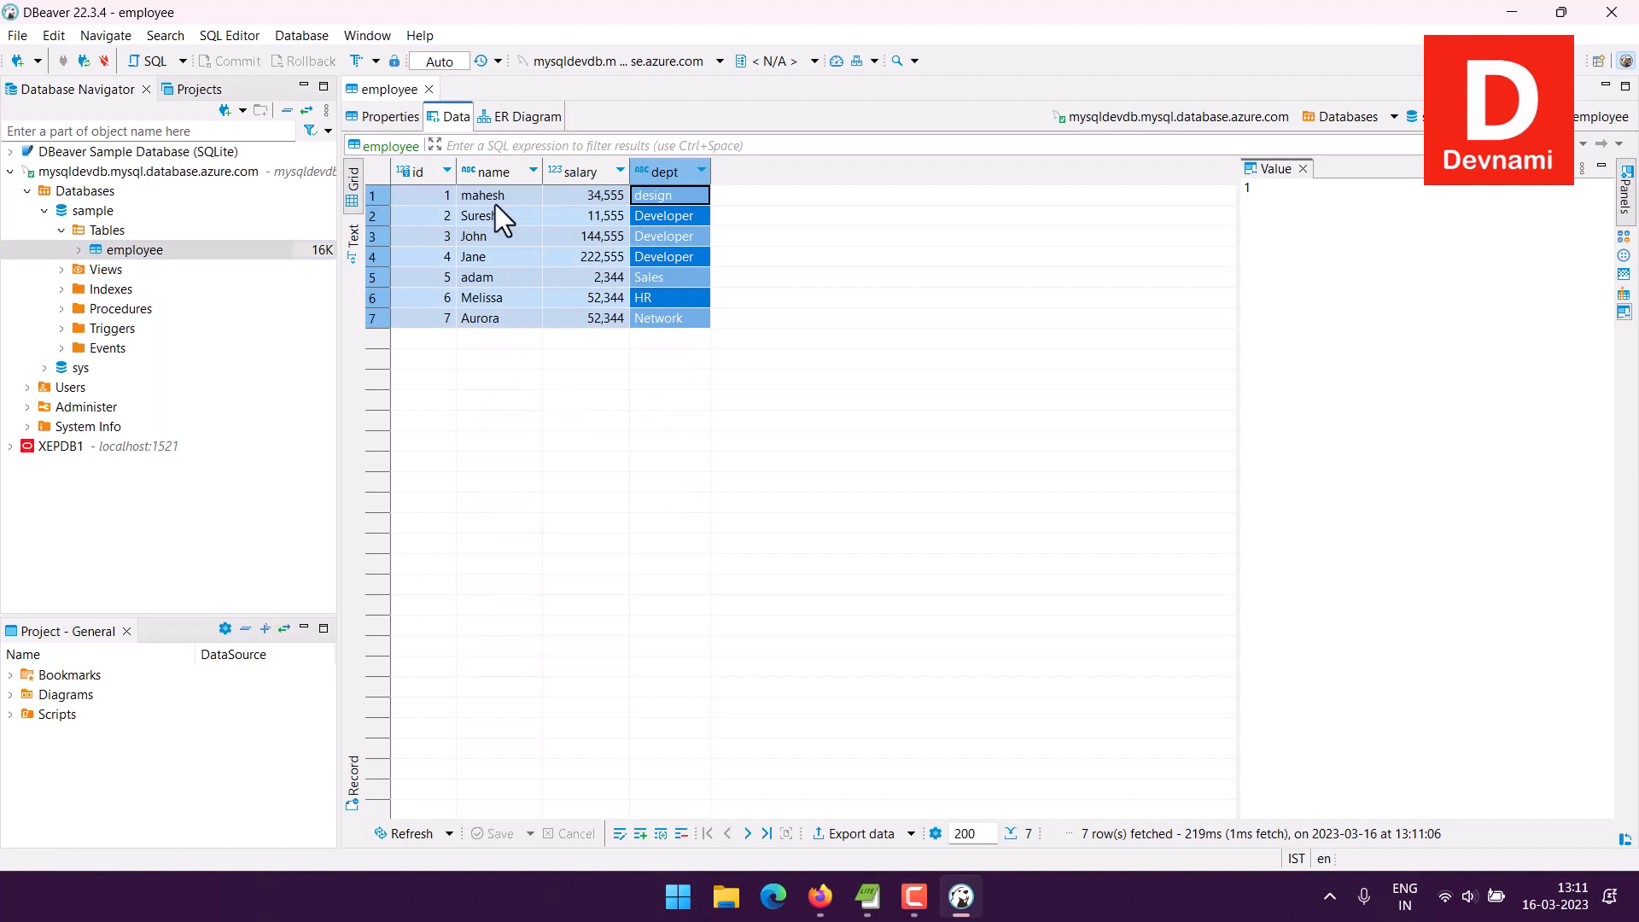
left_click(429, 90)
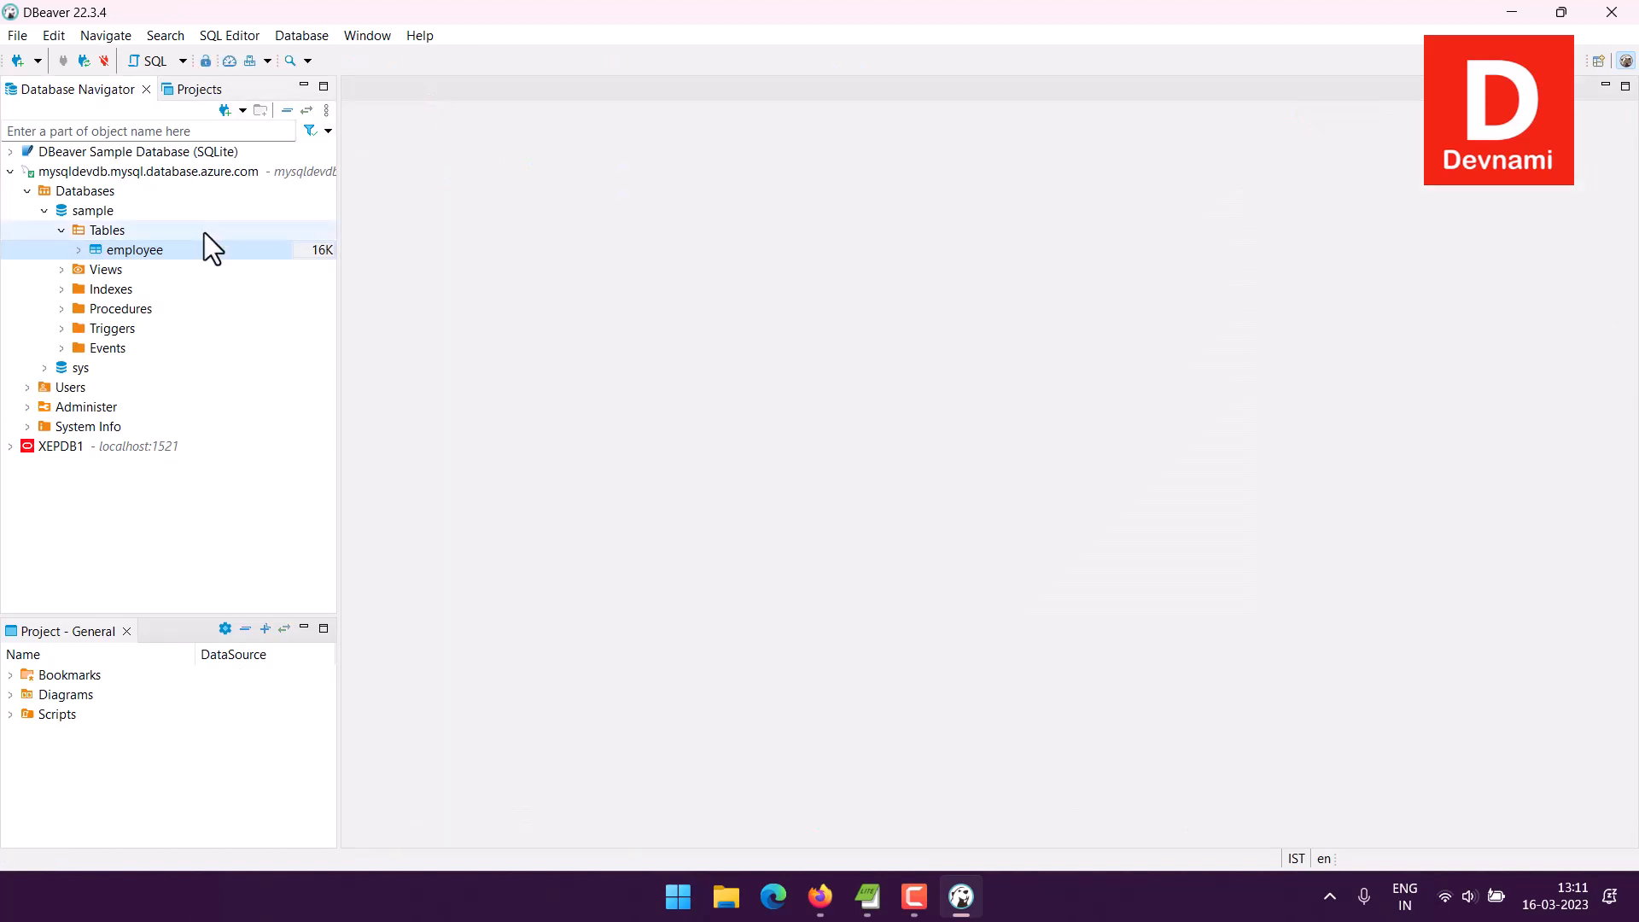
right_click(175, 249)
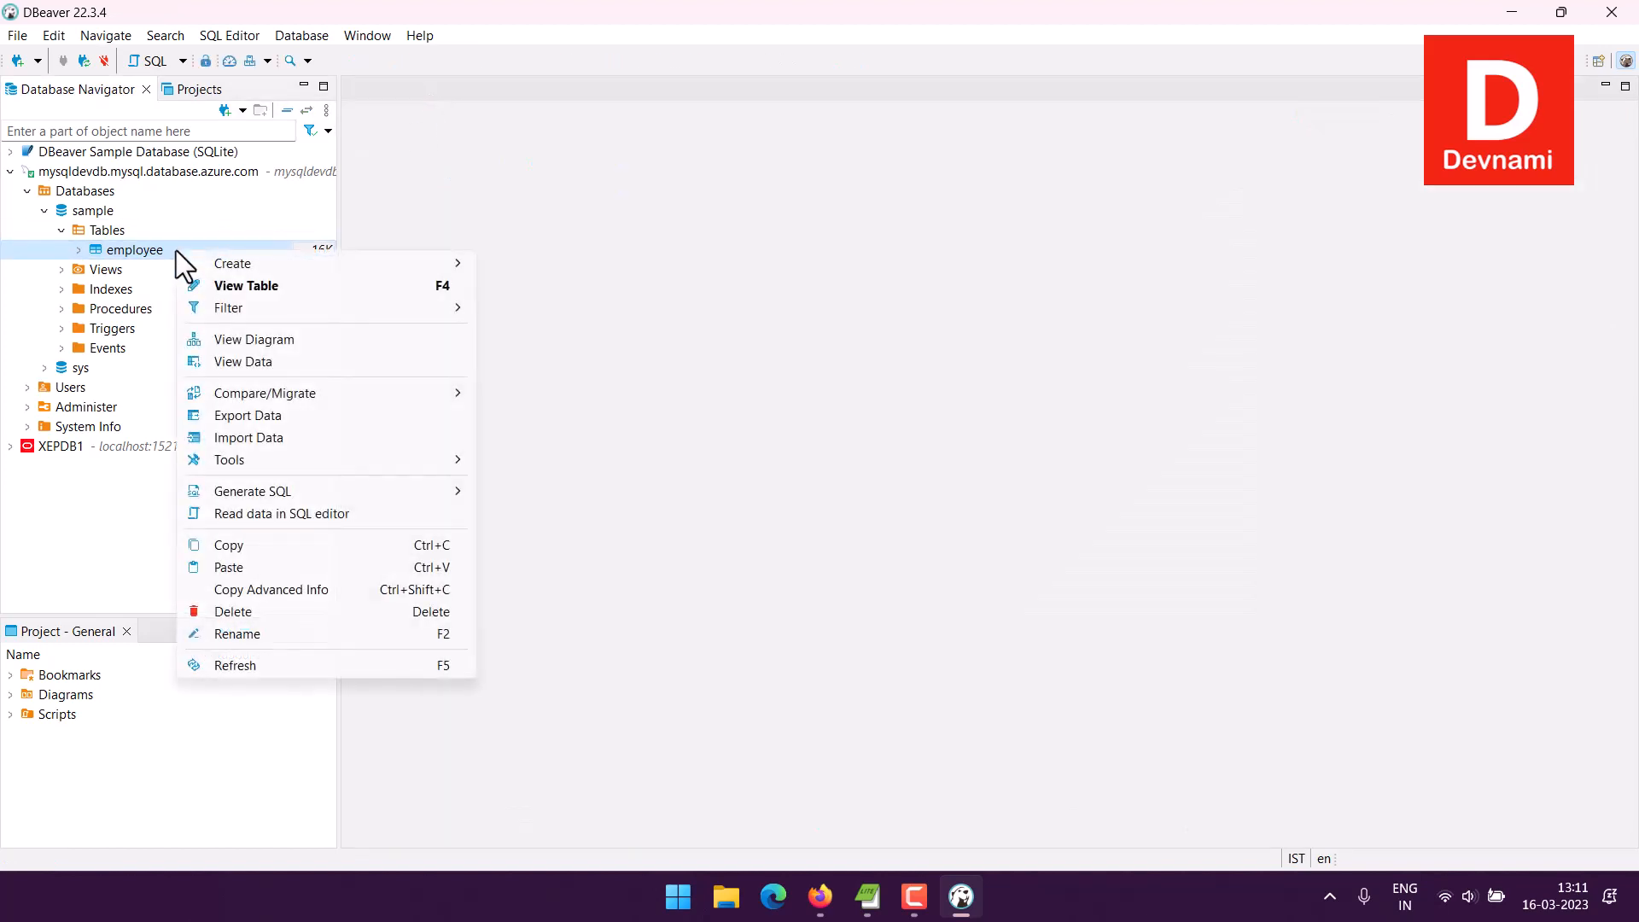
left_click(270, 510)
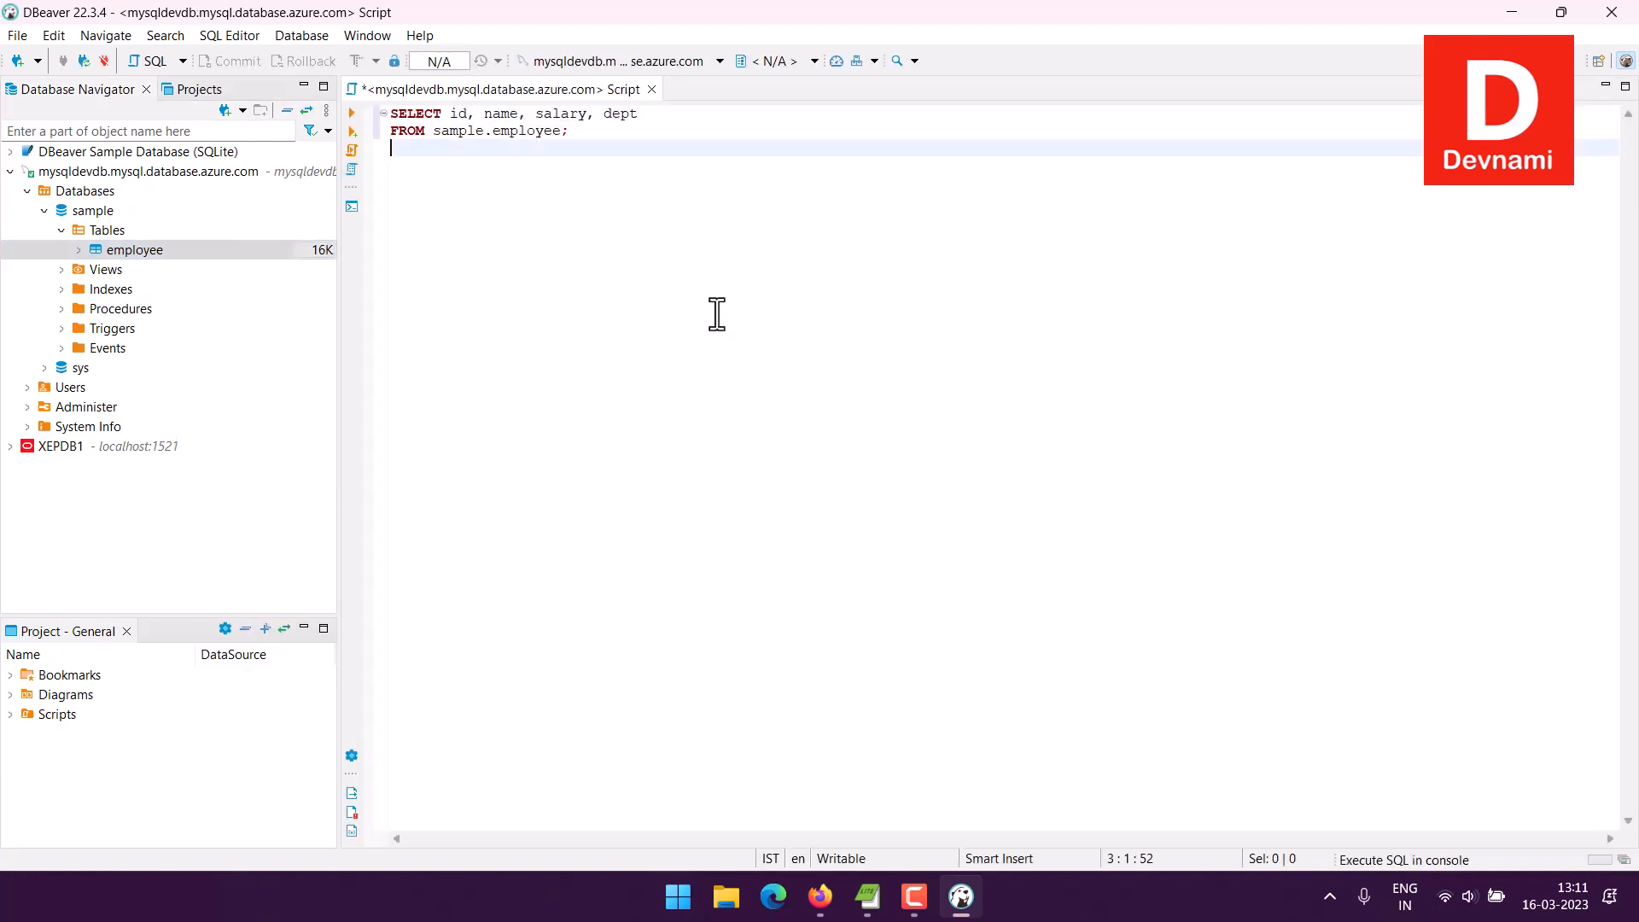
left_click(599, 135)
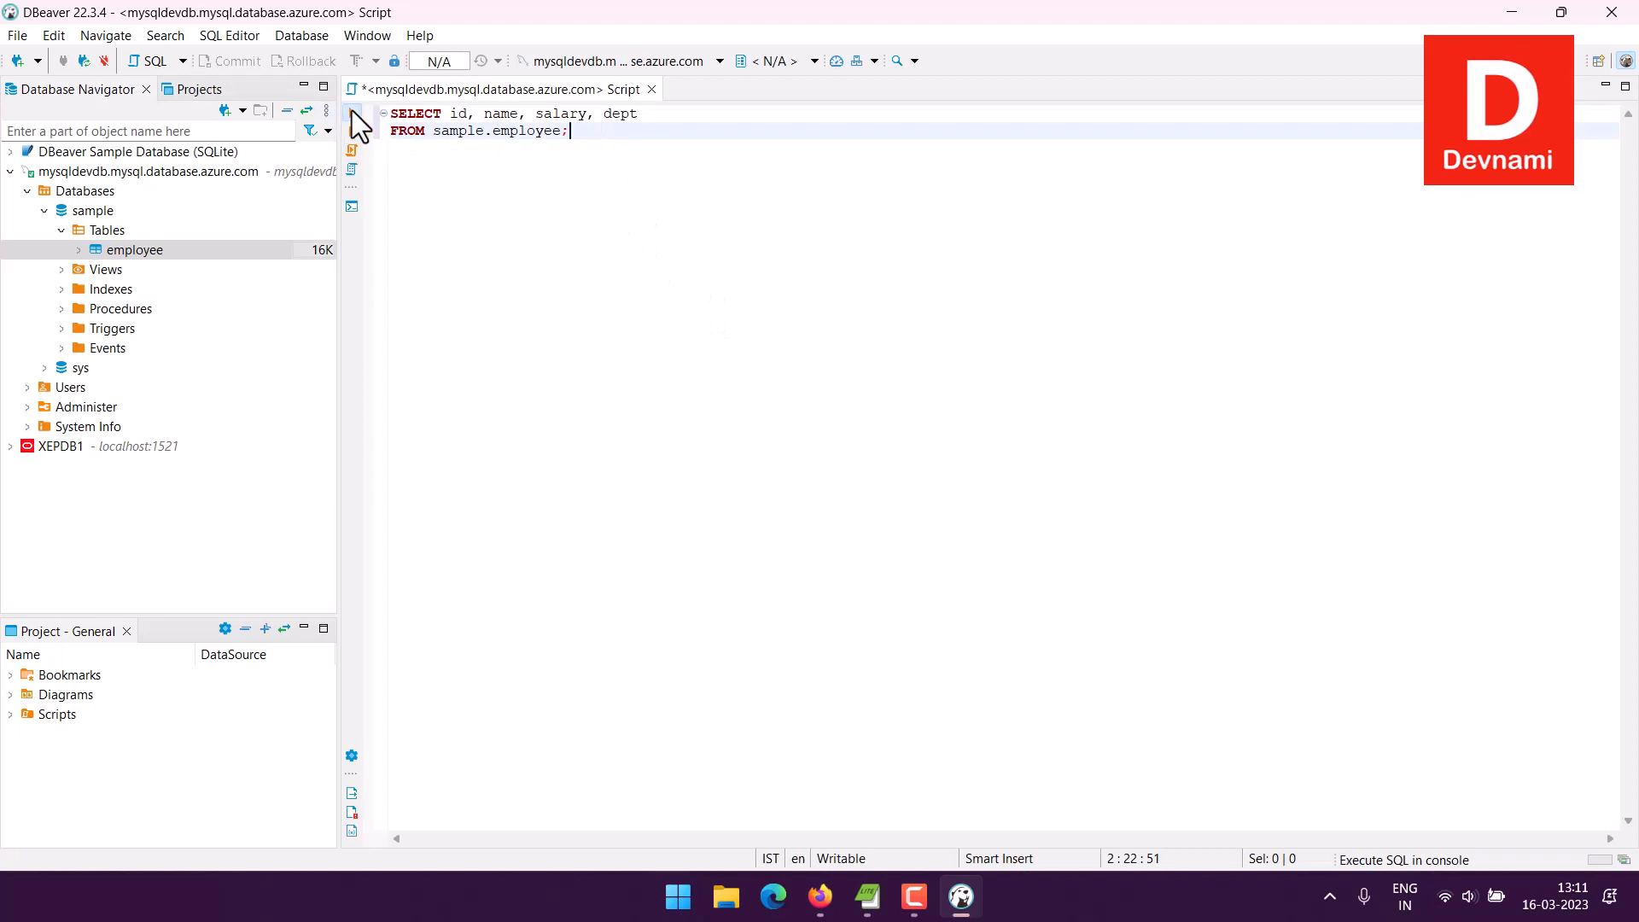
left_click(351, 112)
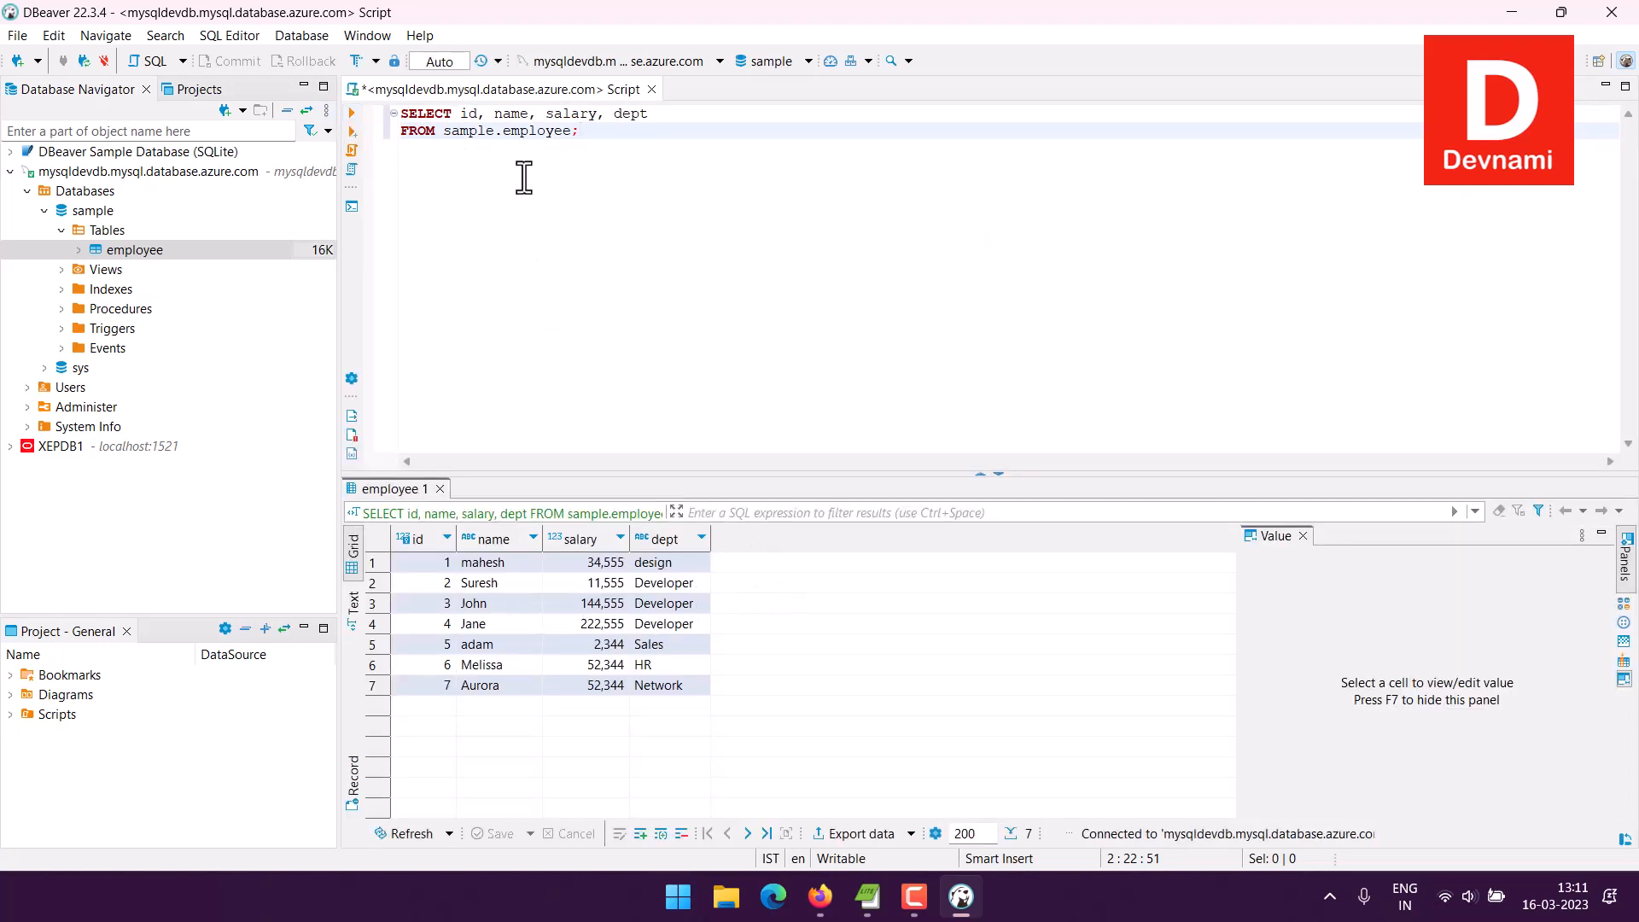
Replace the SELECT query with an insert into sample.employee listing the columns id, name, salary and dept.
left_click_drag(580, 130, 346, 113)
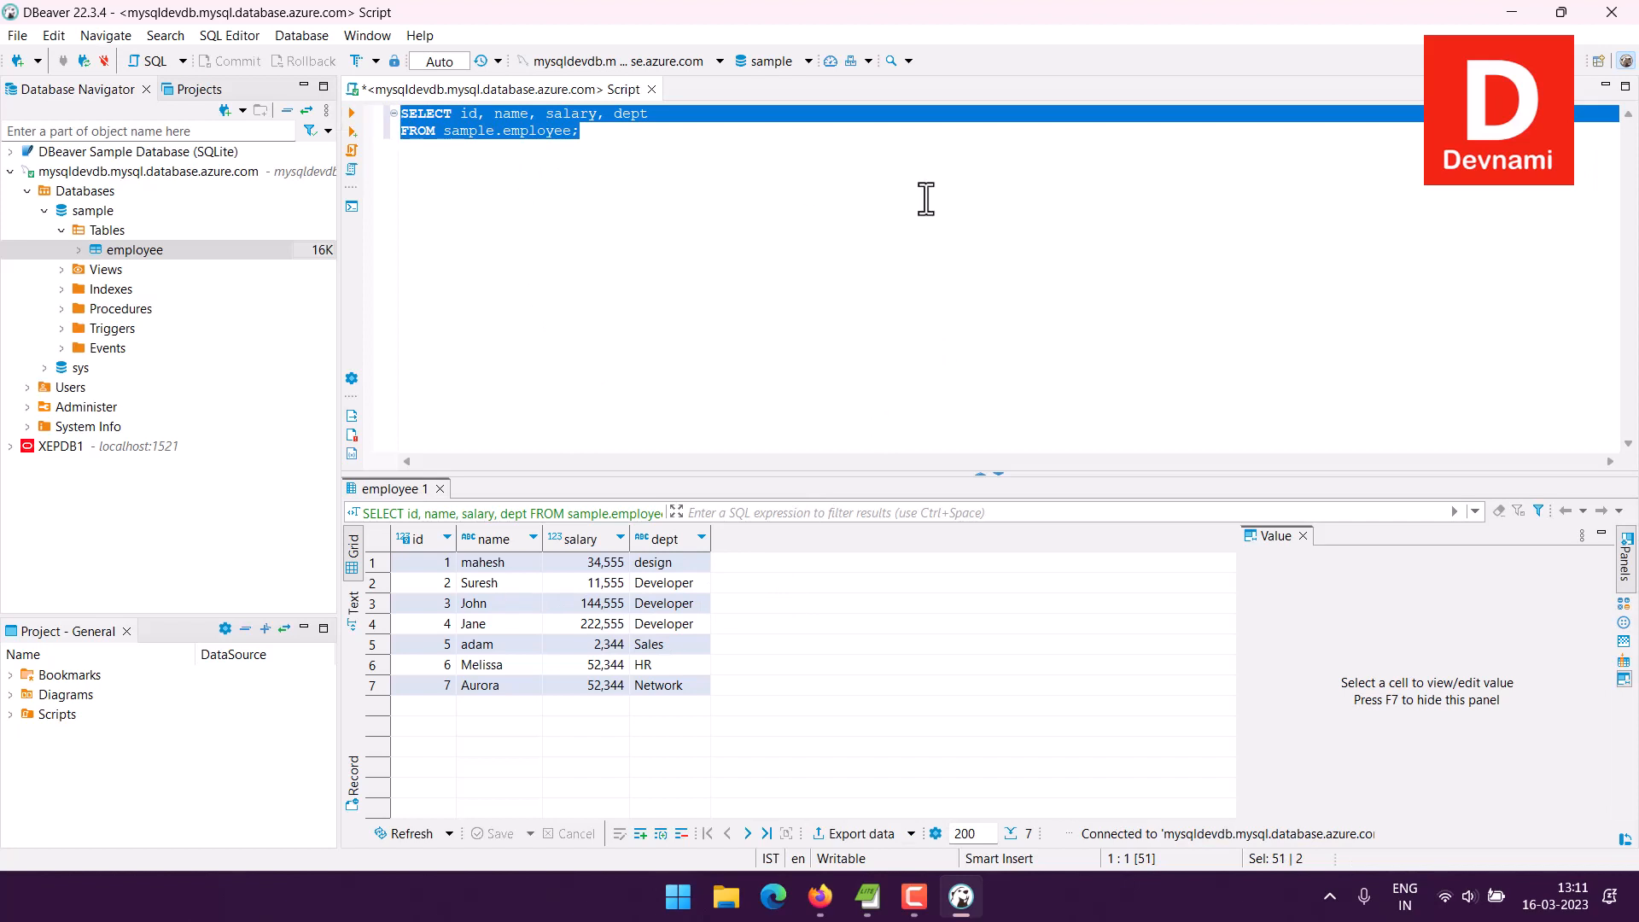
type("insert ")
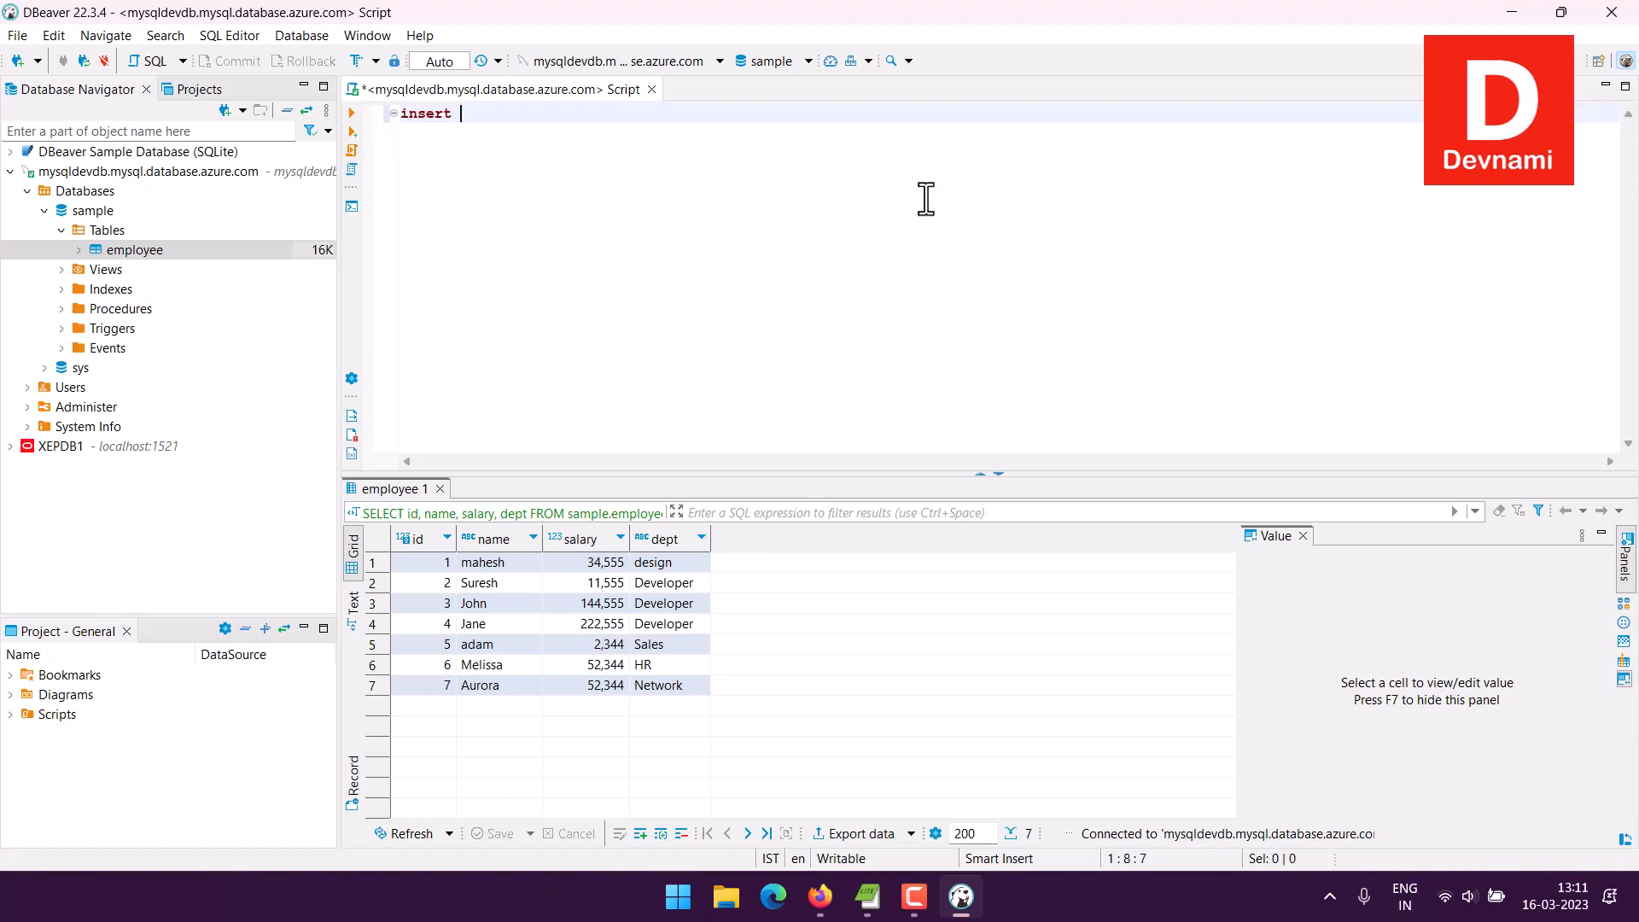
type("into emplo")
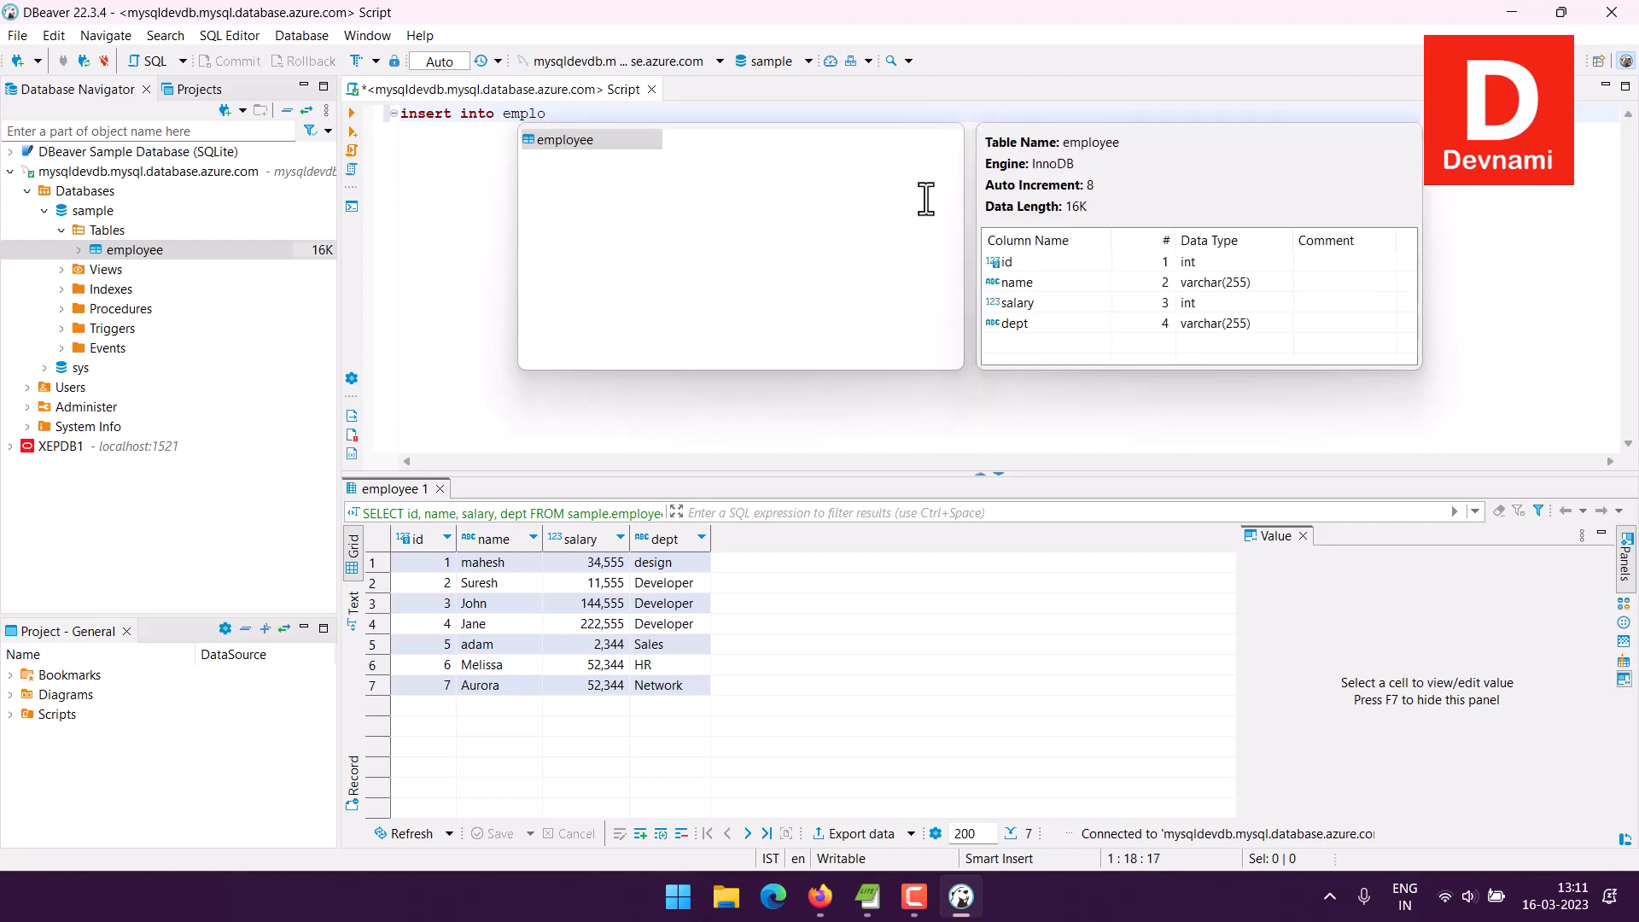
key("Return")
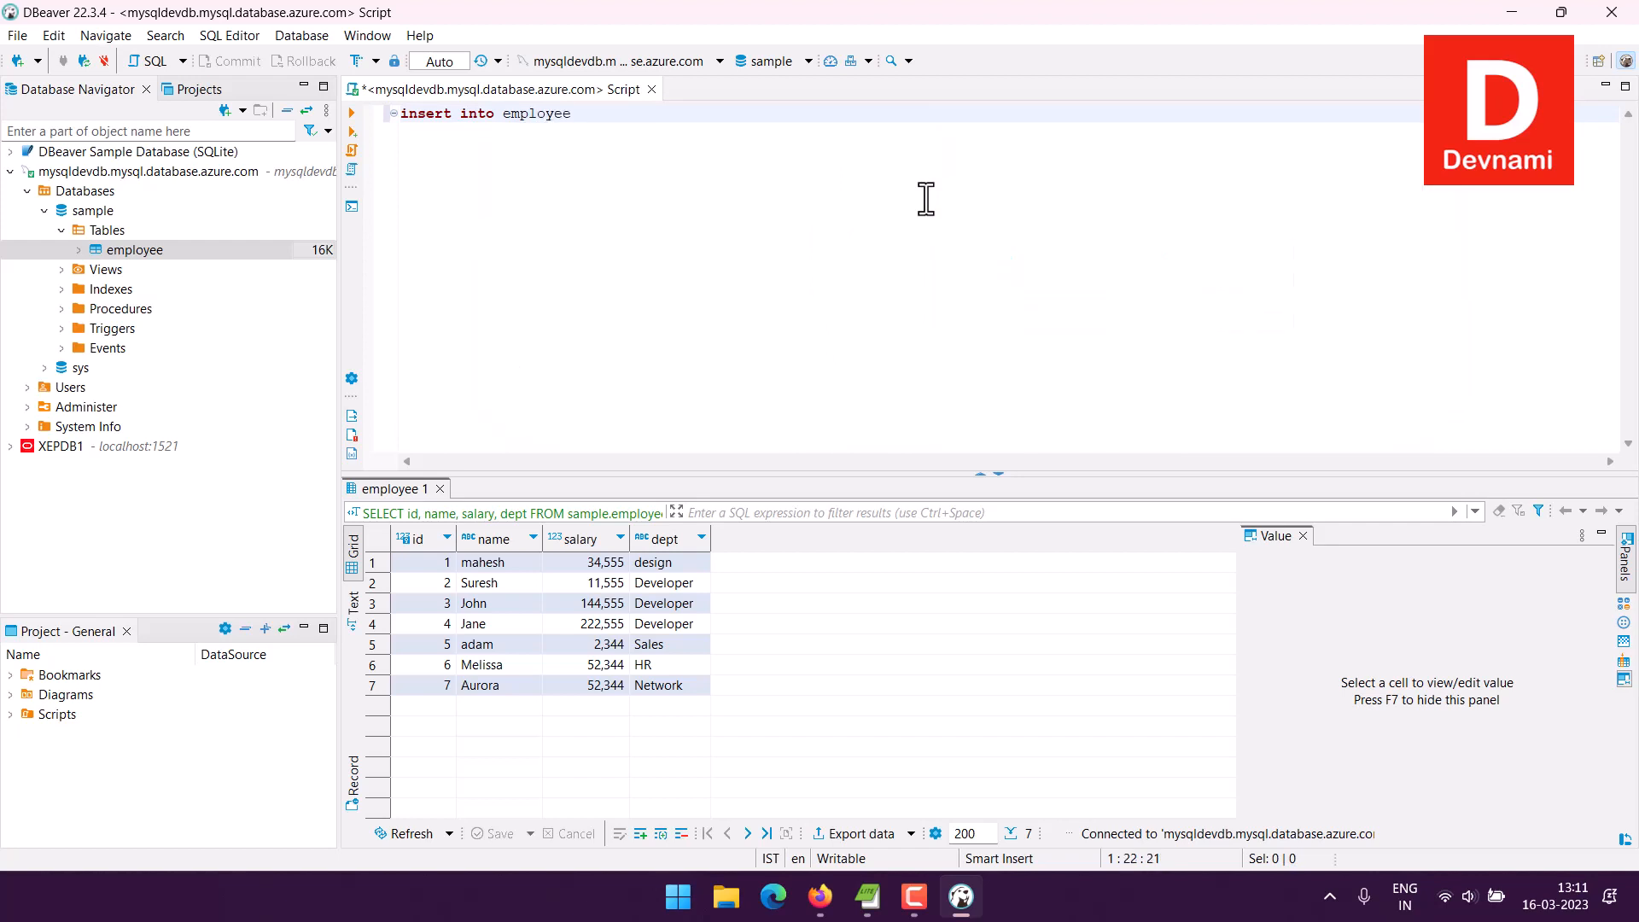
key("BackSpace")
key("BackSpace")
key("BackSpace")
key("BackSpace")
key("BackSpace")
key("BackSpace")
key("BackSpace")
key("BackSpace")
key("BackSpace")
type("sample.employee")
key("Return")
type("(id,name,")
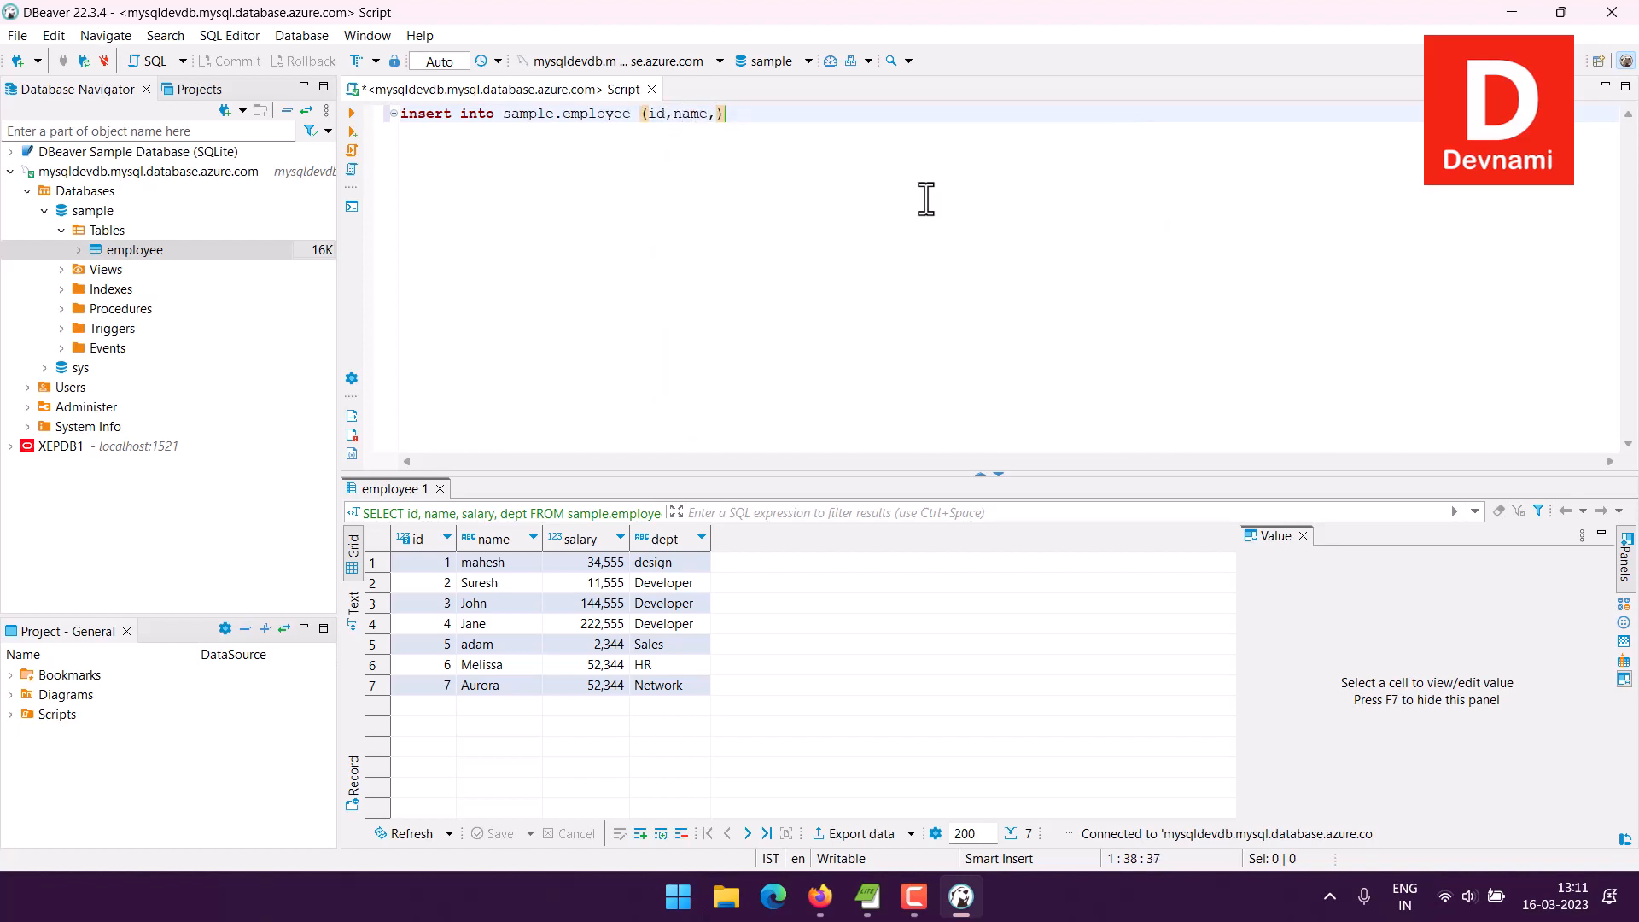
type("salary,dept")
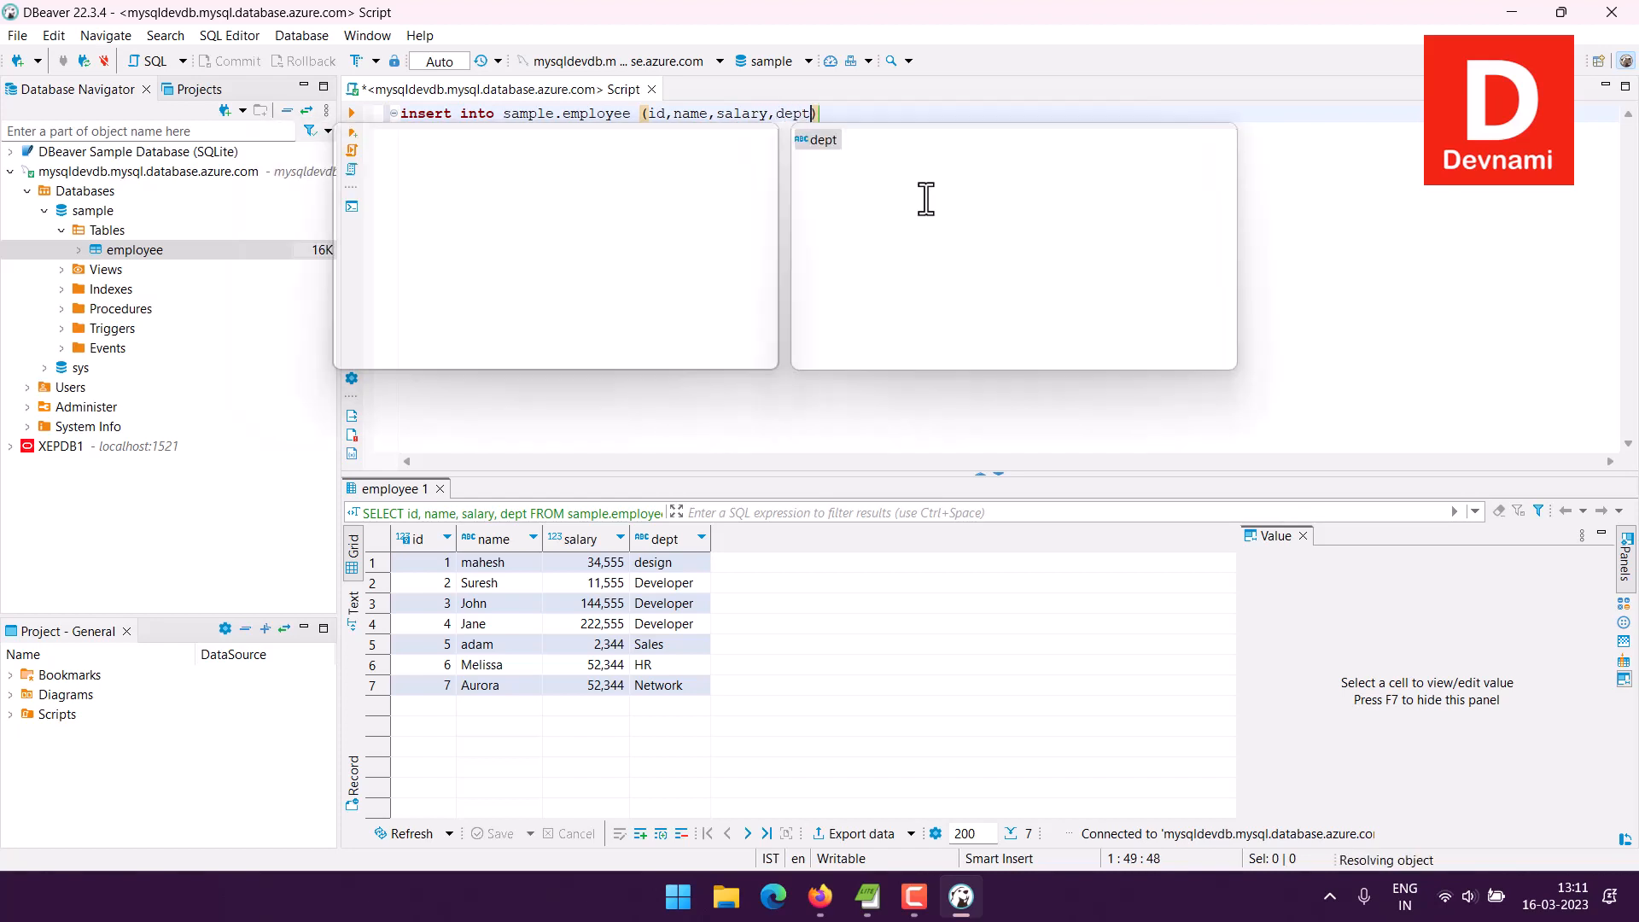
Complete the insert with VALUES for id 8, the employee's name, salary 2344 and dept "Management", and run the statement.
type(")VALU")
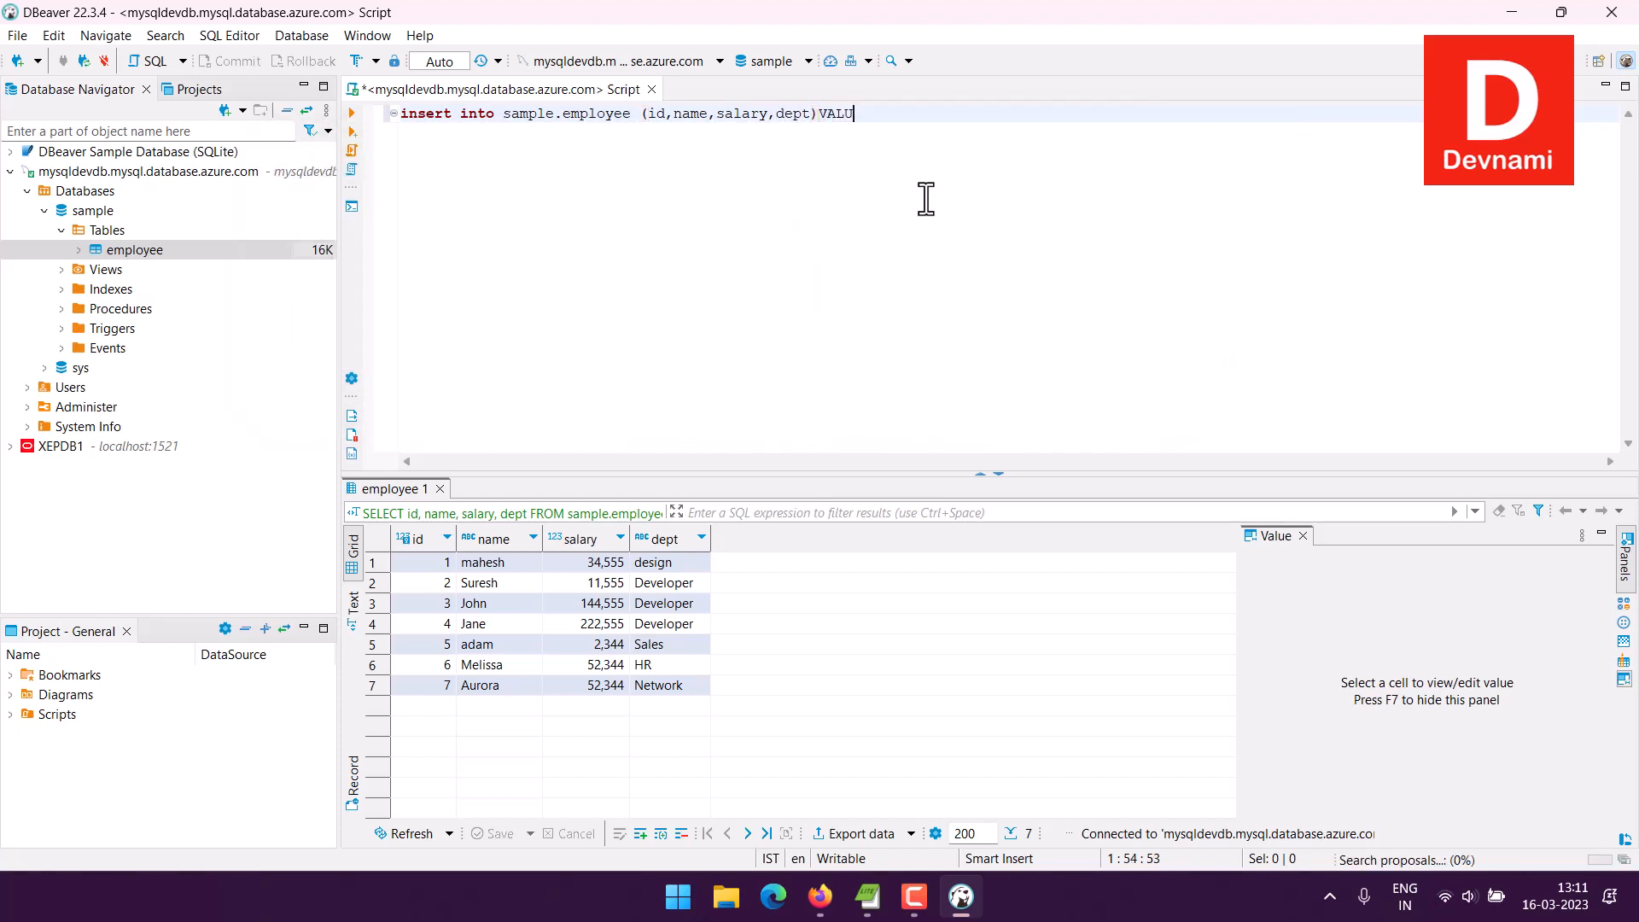
type("ES(")
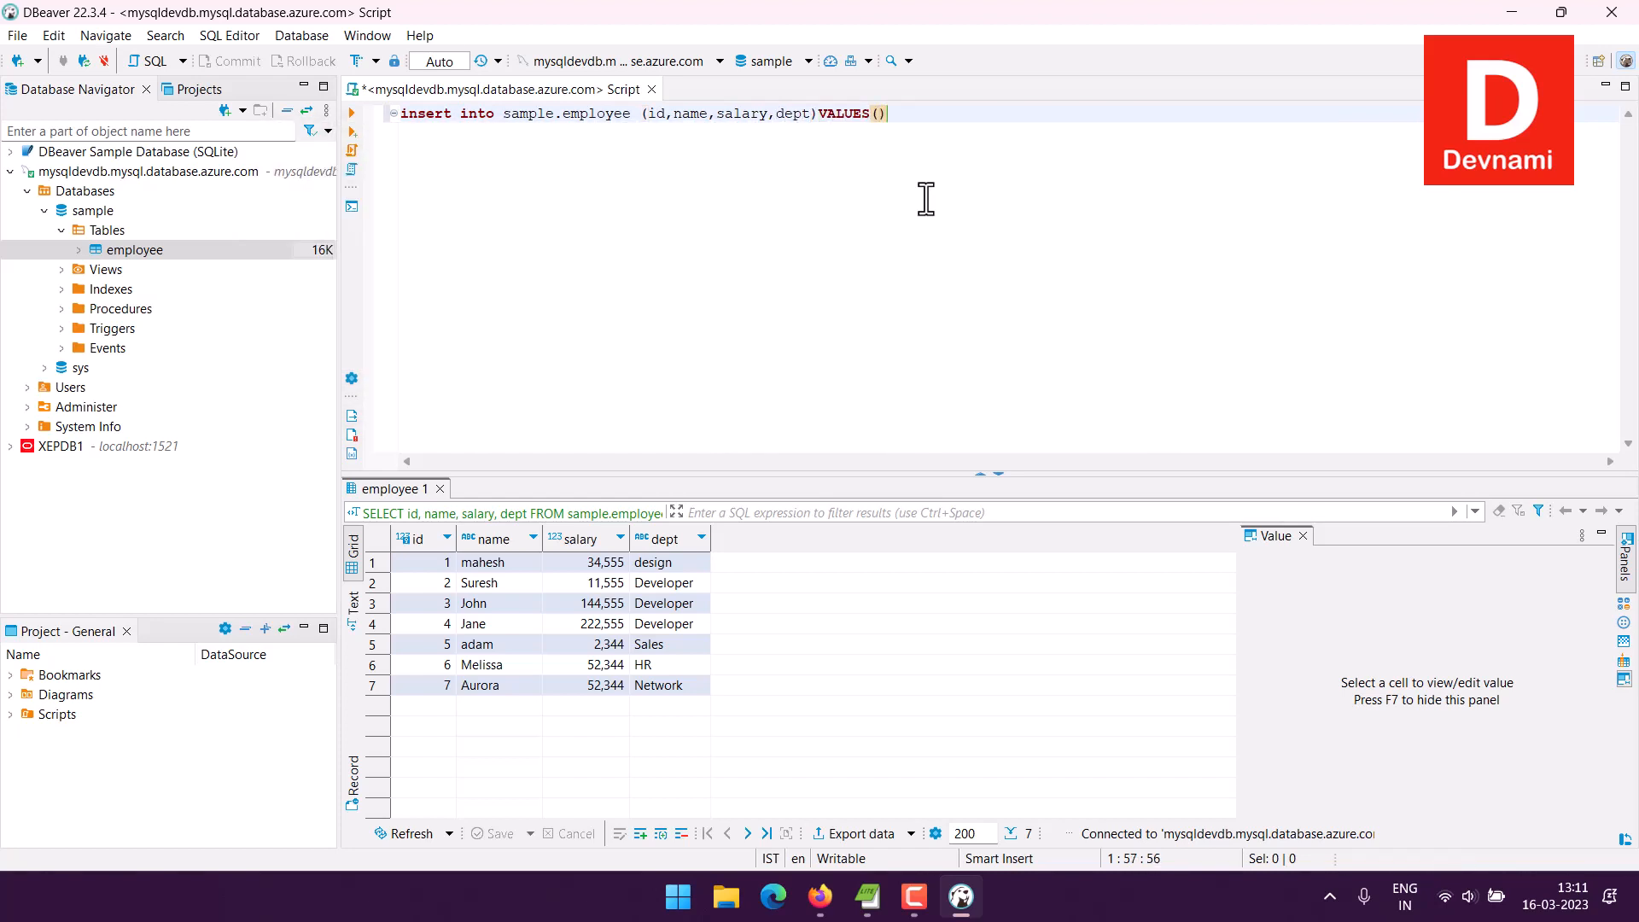
type("8,\"Jinx")
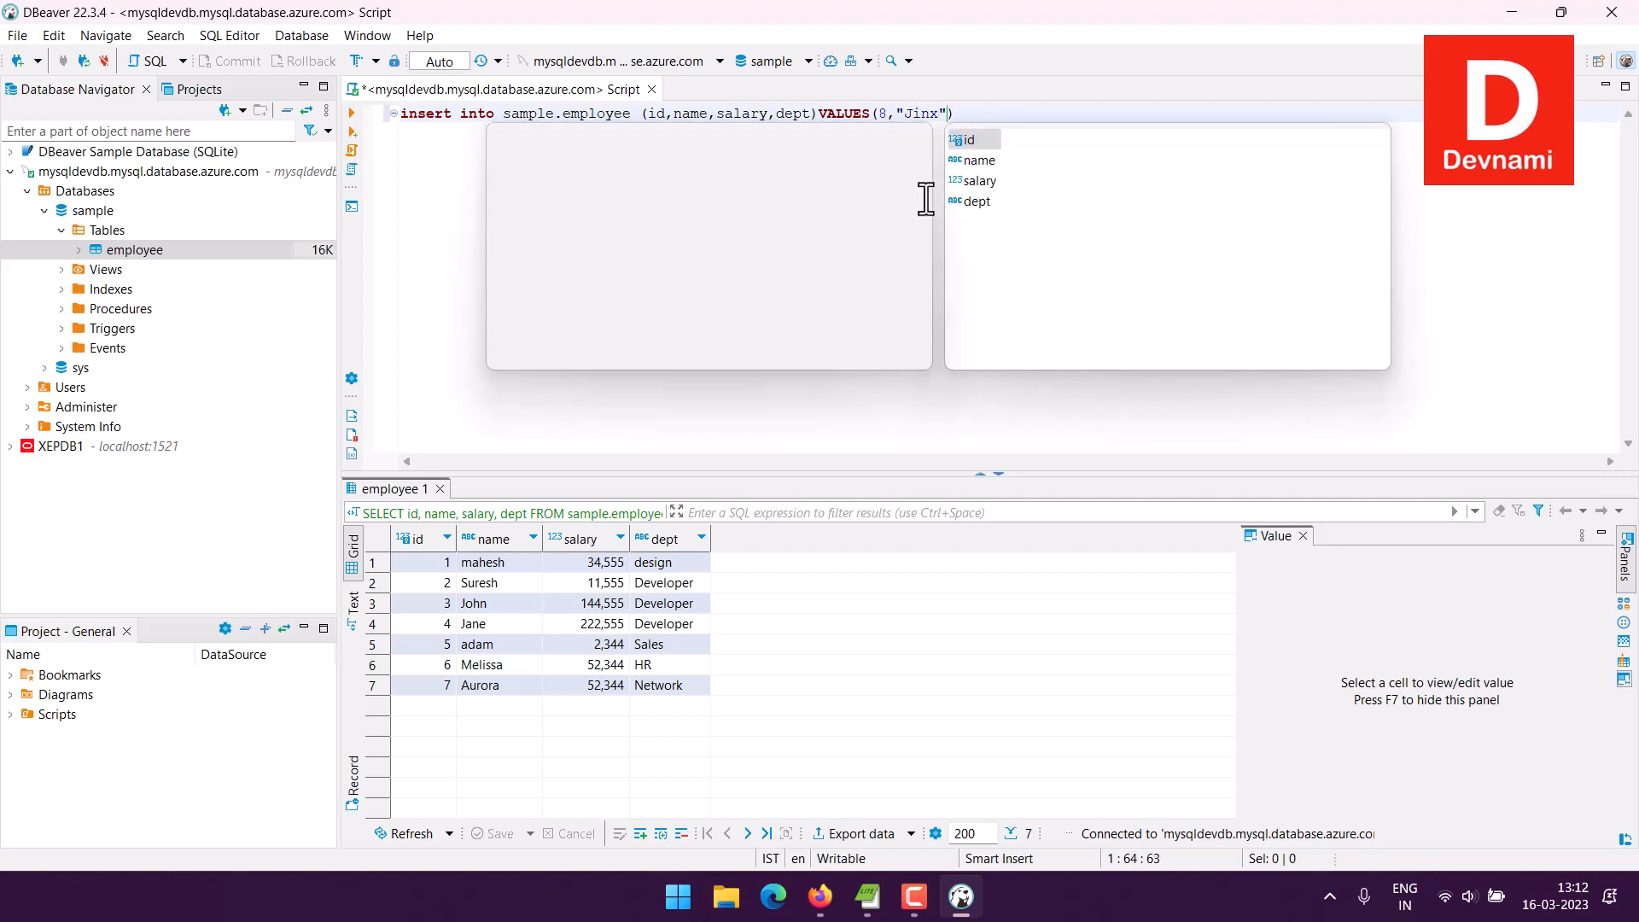
type("\",")
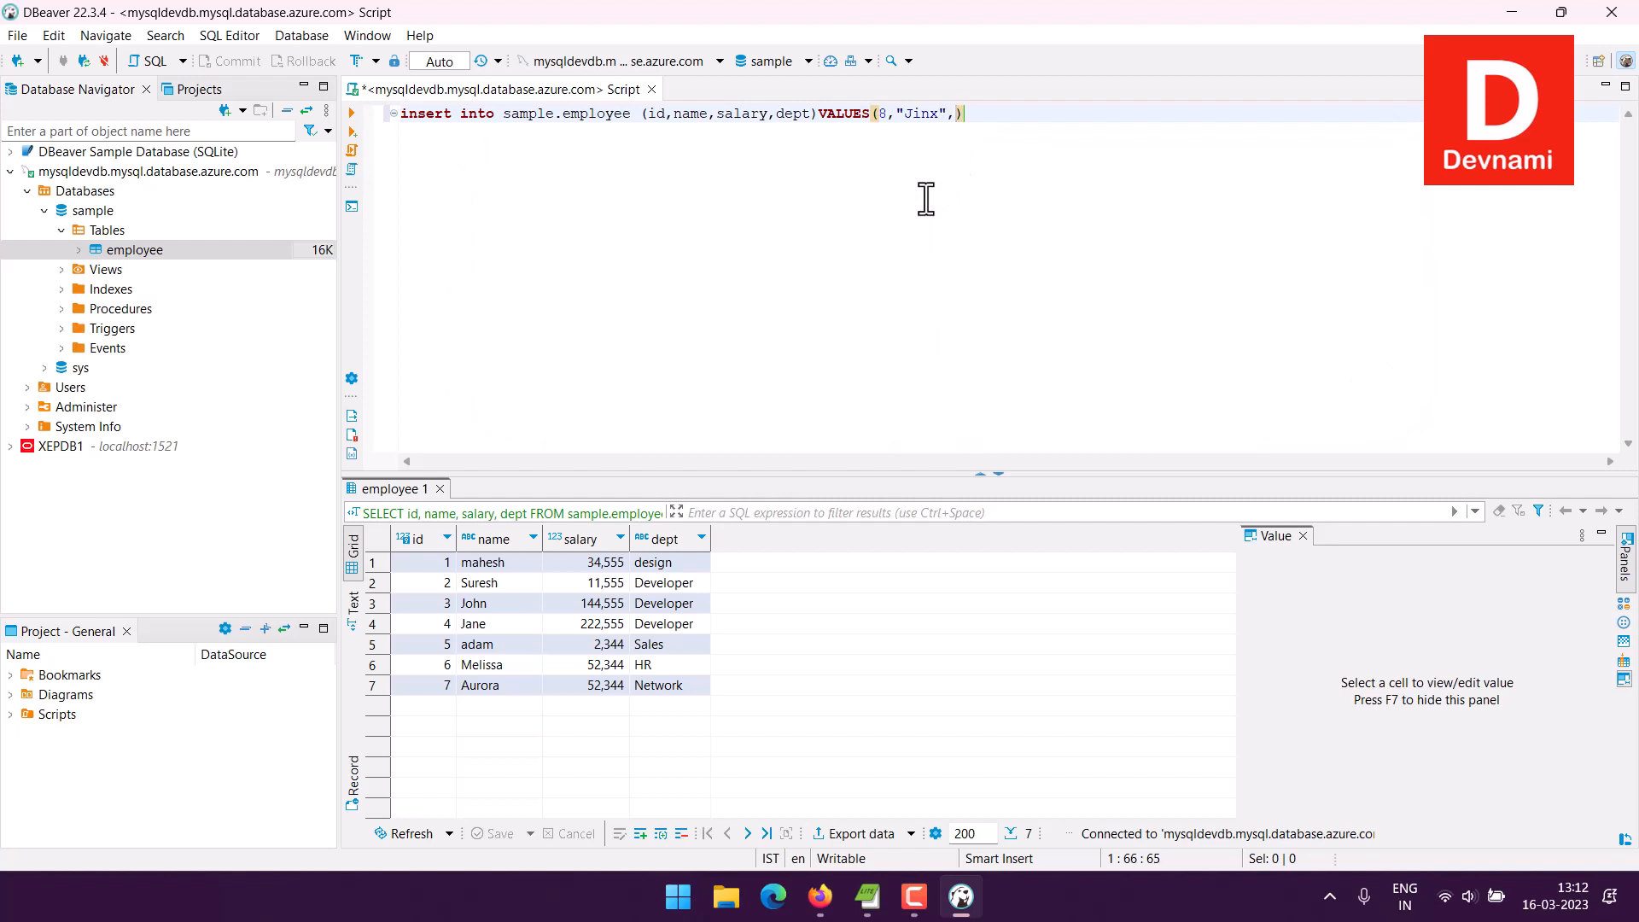
type("\"")
key("BackSpace")
type("2344,")
type("\"")
type("Management")
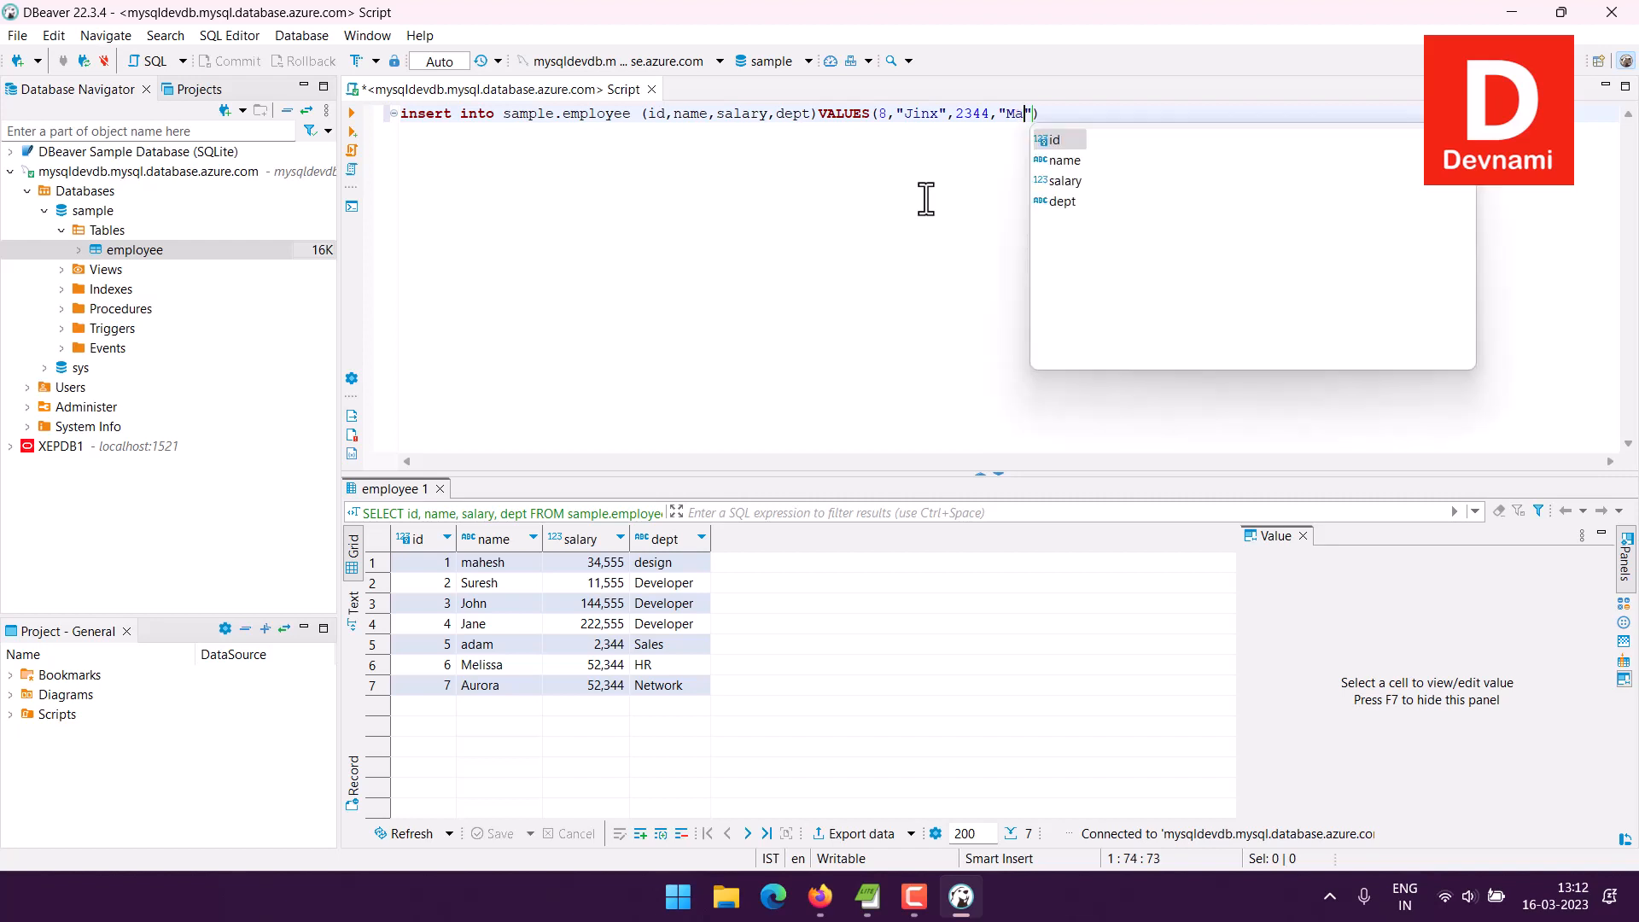
key("End")
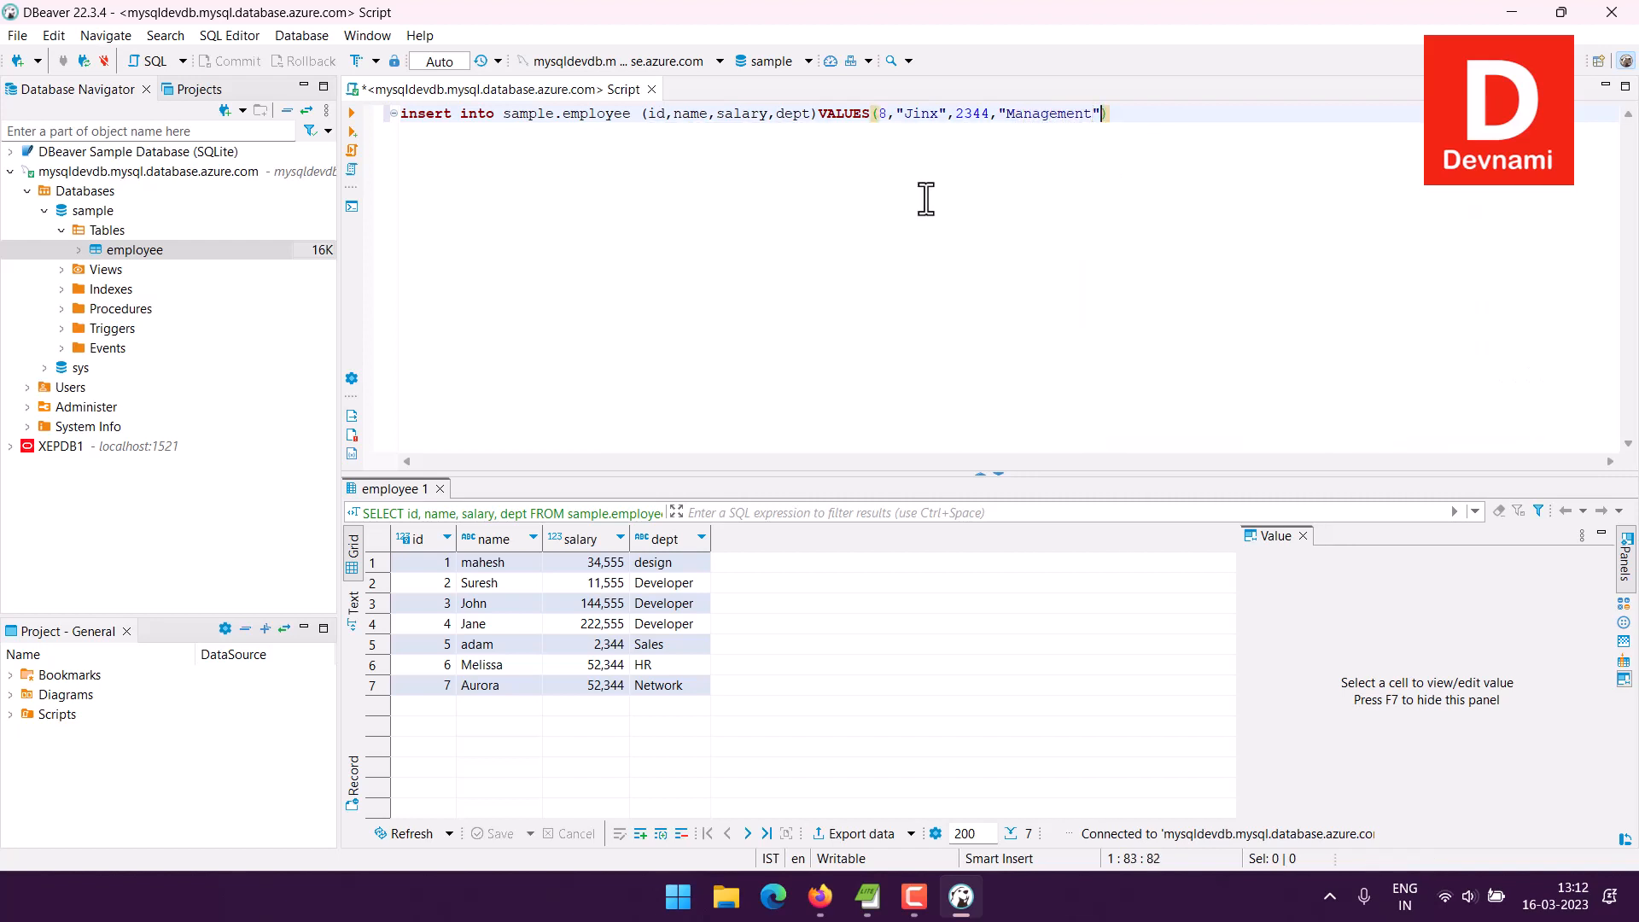
type(";")
left_click(352, 113)
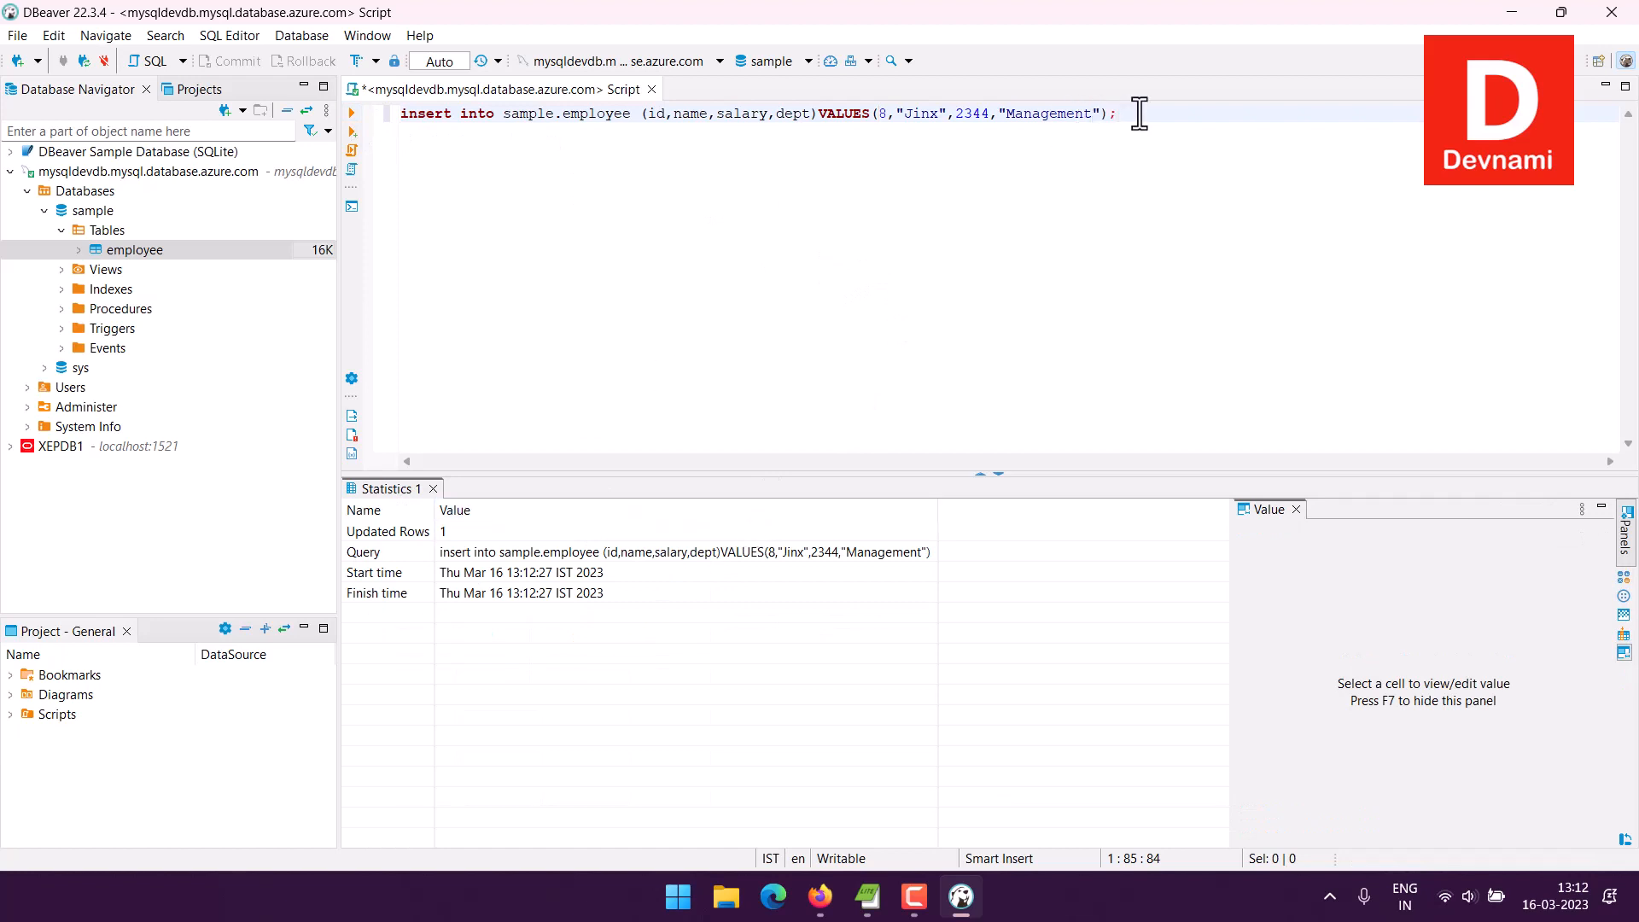
Add the query "select * from sample.employee ;" below the insert statement and run only that query.
key("Return")
key("Return")
type("select * ")
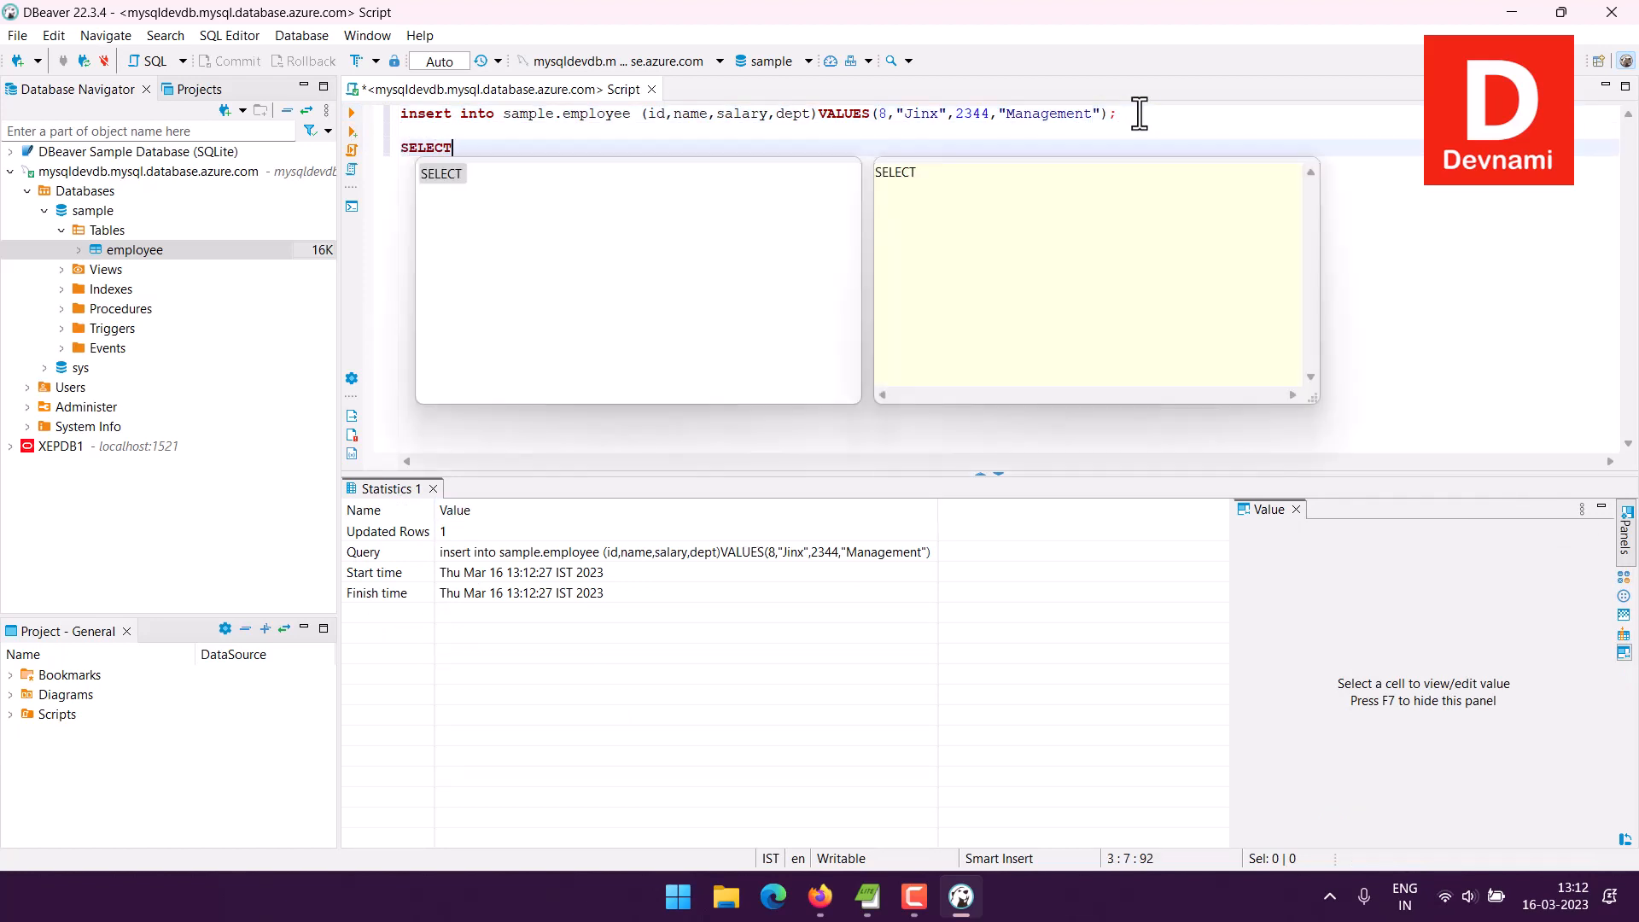
type("from ")
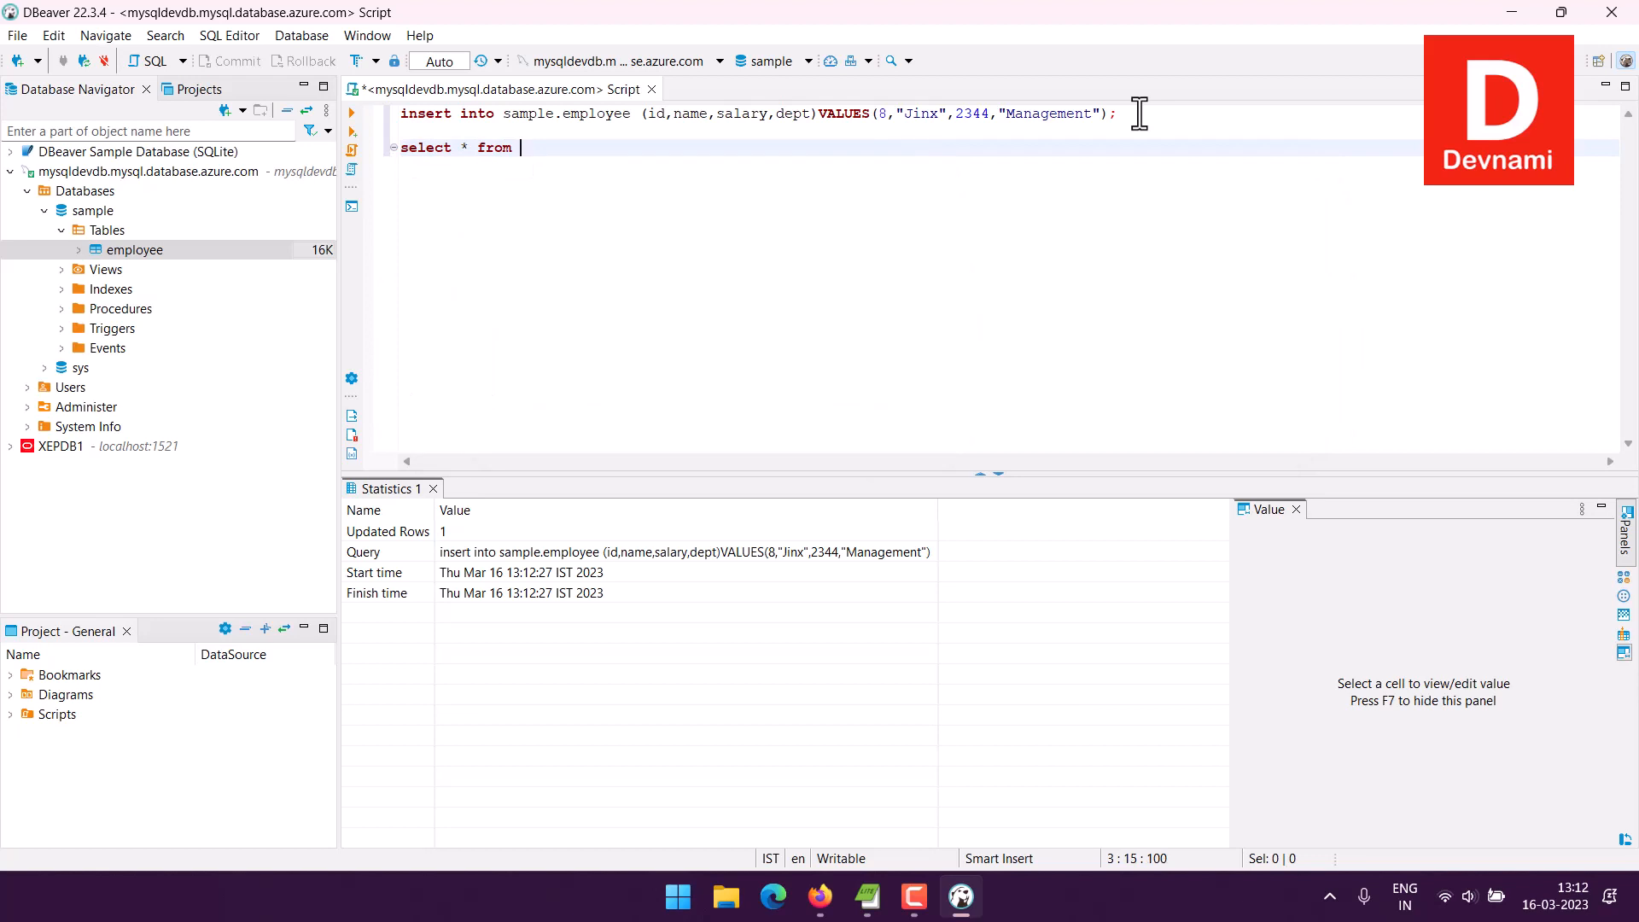
type("SAMPLE.EMPL")
key("ctrl+space")
type(";")
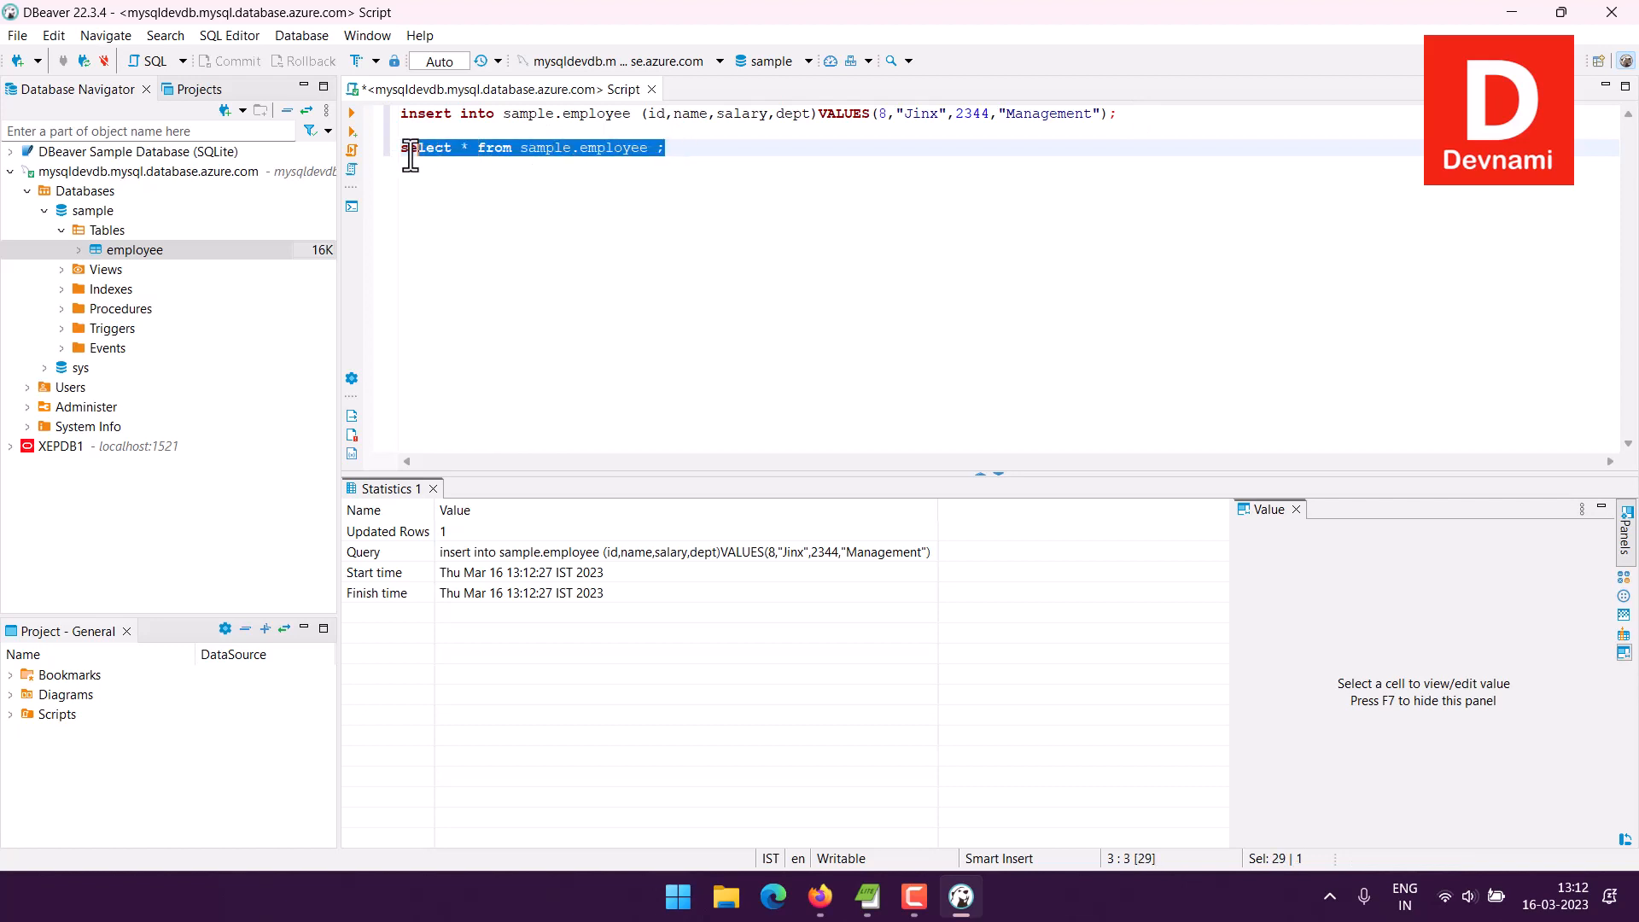
left_click_drag(678, 150, 401, 150)
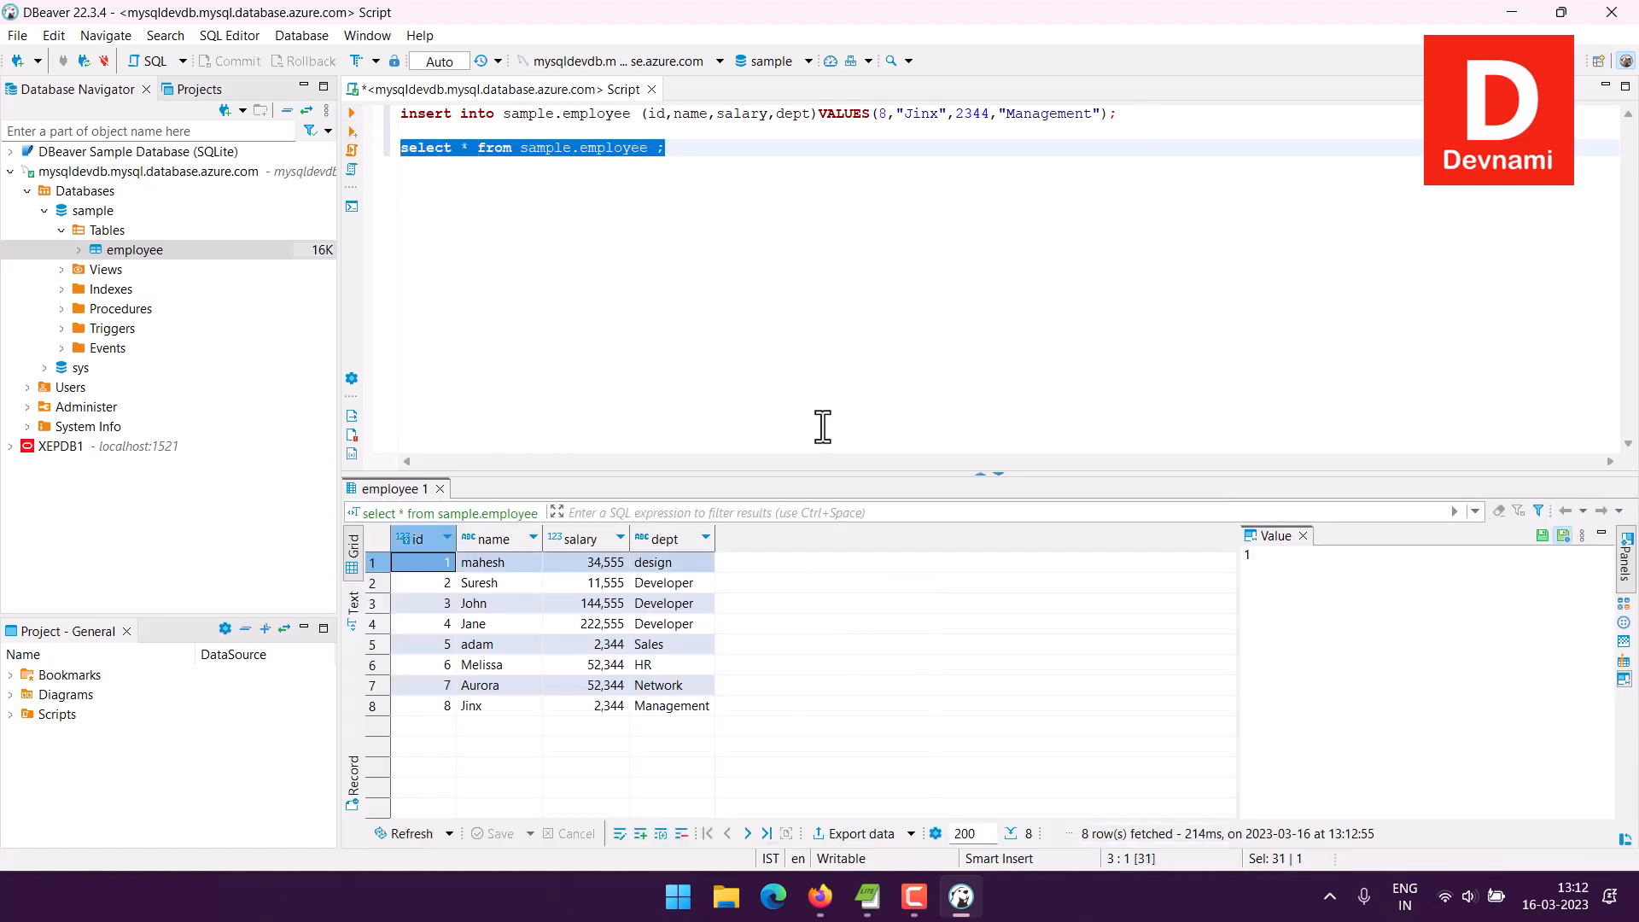